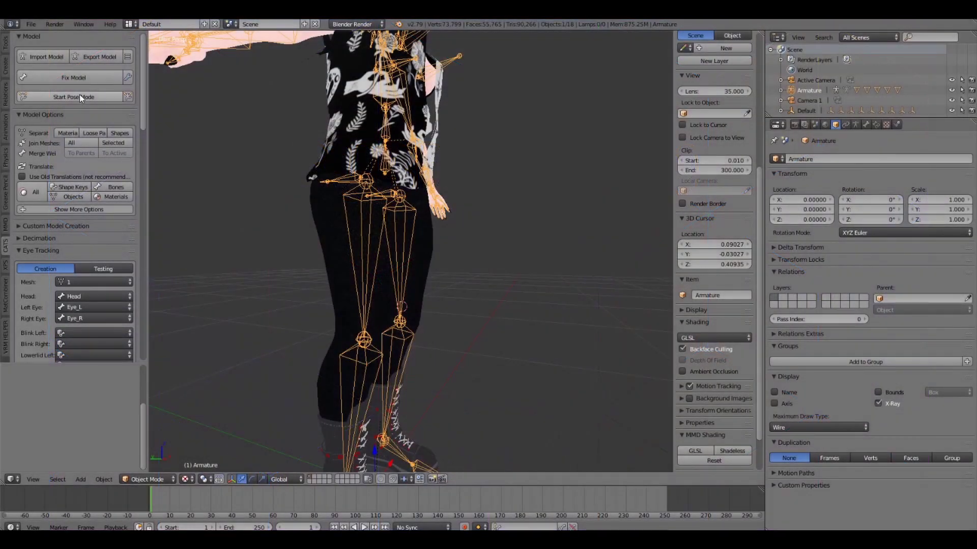
# Step: Start pose mode and bend the right knee bone backward around the global X axis
pyautogui.click(79, 95)
pyautogui.rightClick(358, 354)
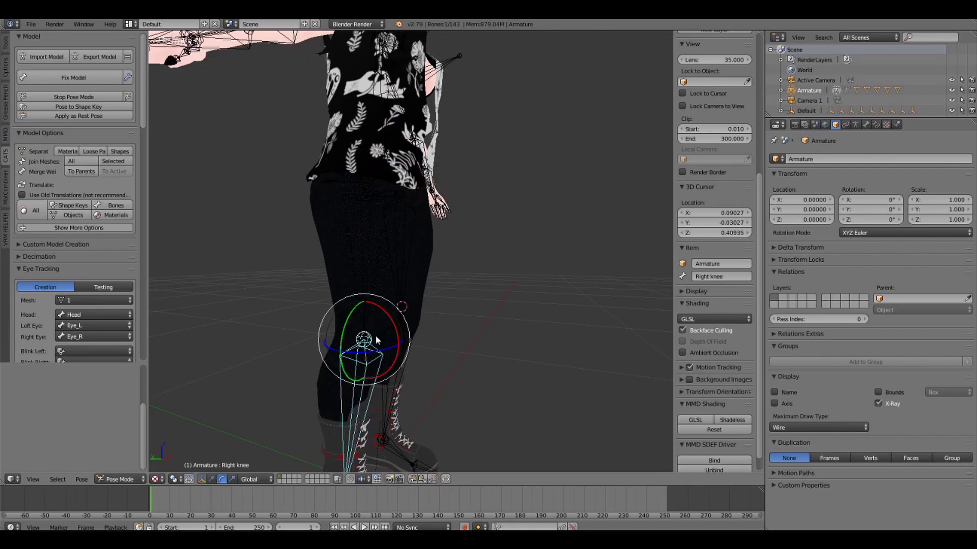
pyautogui.press('r')
pyautogui.press('x')
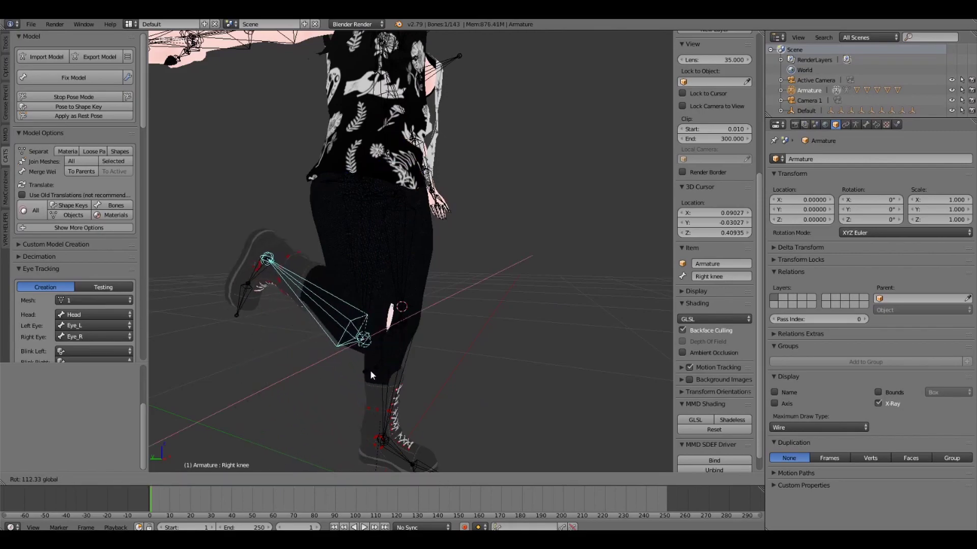
pyautogui.click(389, 346)
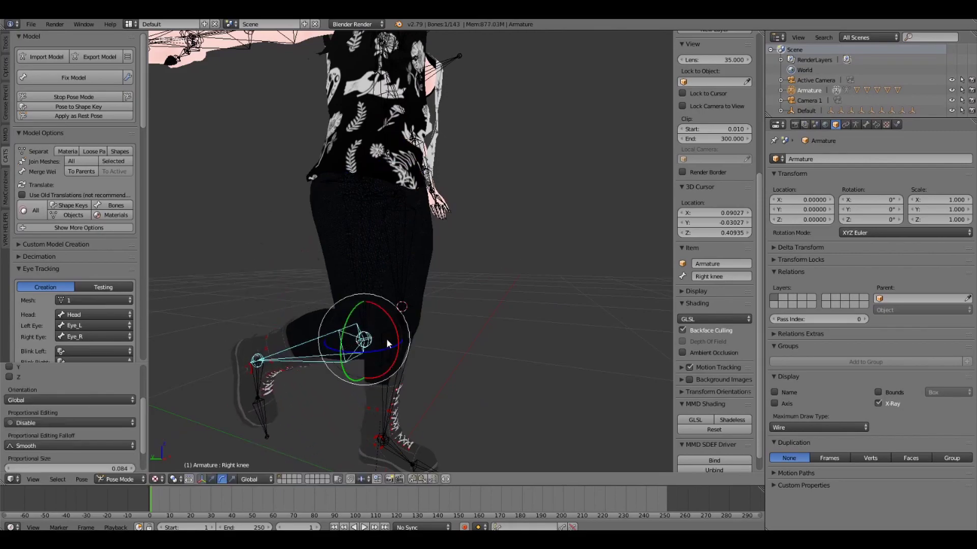
# Step: Test-rotate the right leg bone around the global X axis, and stop pose mode
pyautogui.rightClick(359, 255)
pyautogui.press('r')
pyautogui.press('x')
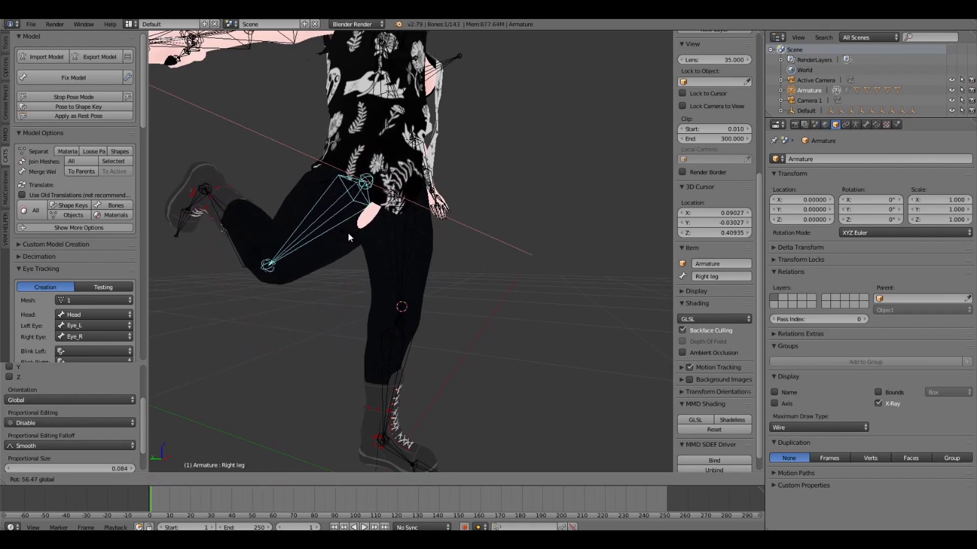
pyautogui.rightClick(353, 228)
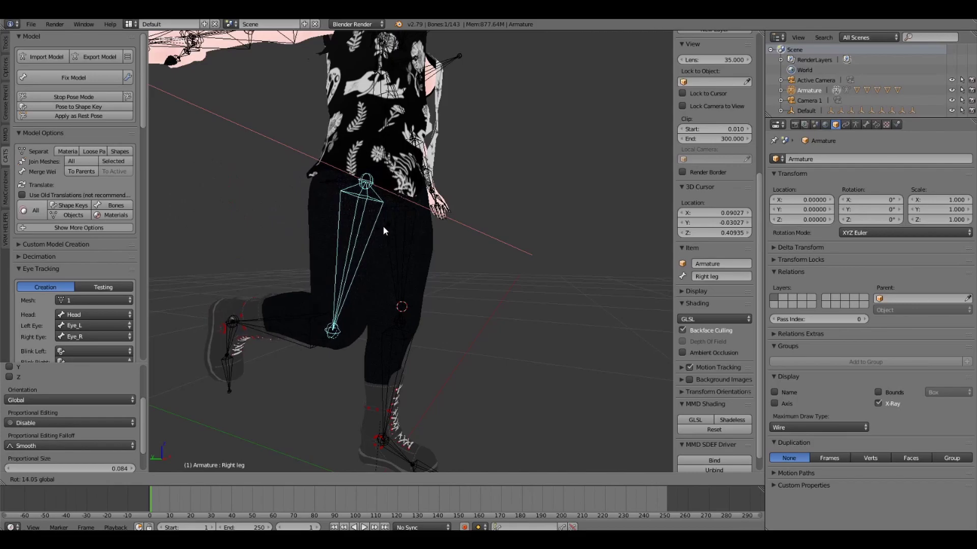
pyautogui.click(102, 96)
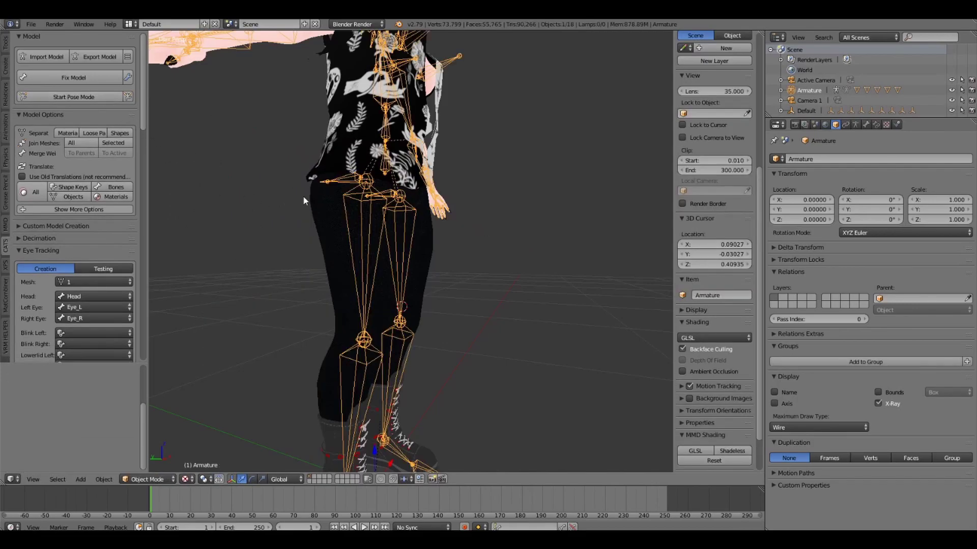
# Step: Hide the armature and open the Some pants mesh in Edit Mode
pyautogui.press('h')
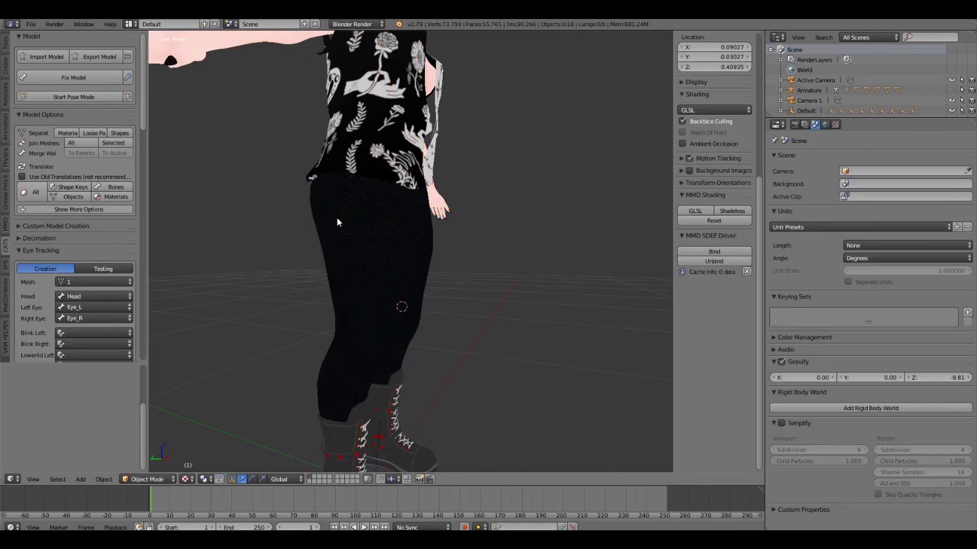
pyautogui.scroll(-5, 248, 207)
pyautogui.click(233, 207)
pyautogui.scroll(4, 351, 232)
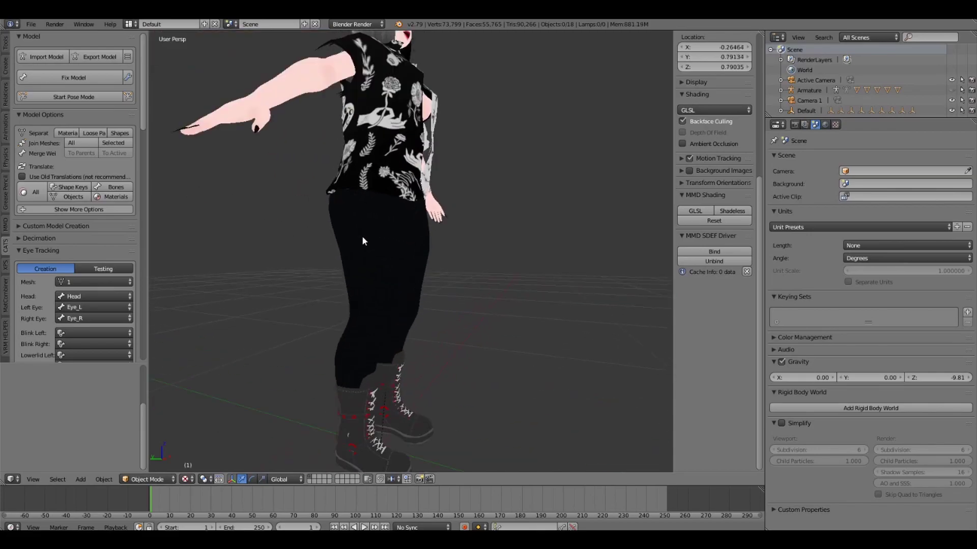
pyautogui.rightClick(362, 237)
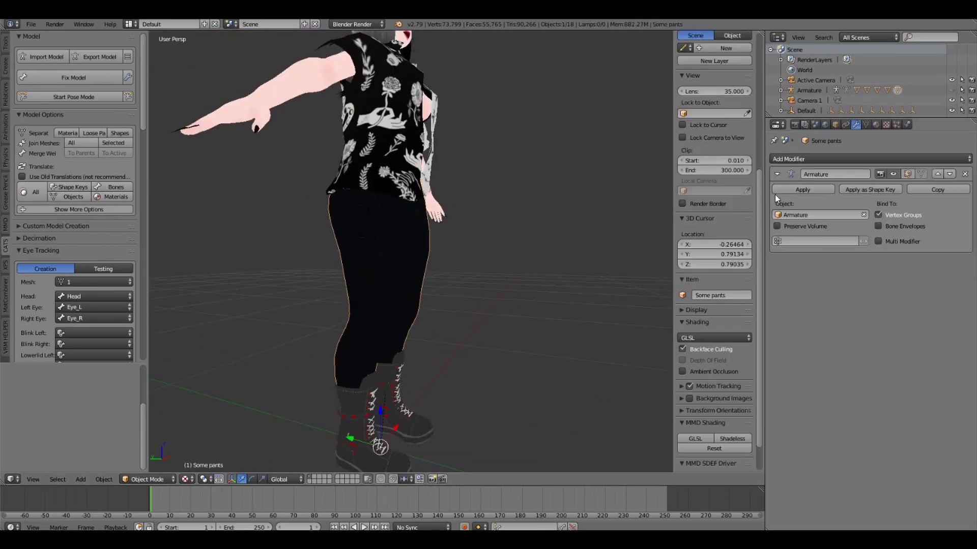
pyautogui.click(156, 477)
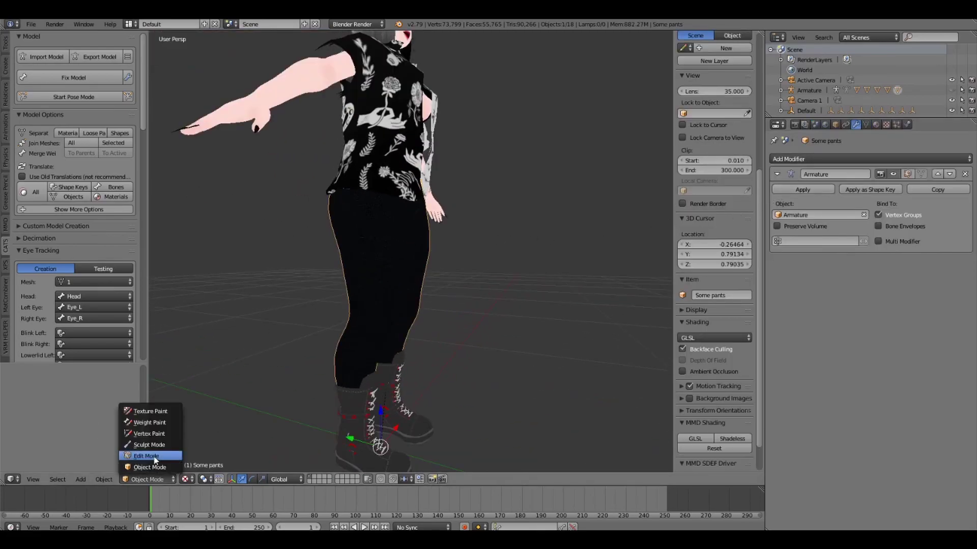
pyautogui.click(154, 470)
# Step: Reset the MMD shading so the viewport displays the pants mesh with plain solid shading
pyautogui.scroll(-7, 721, 332)
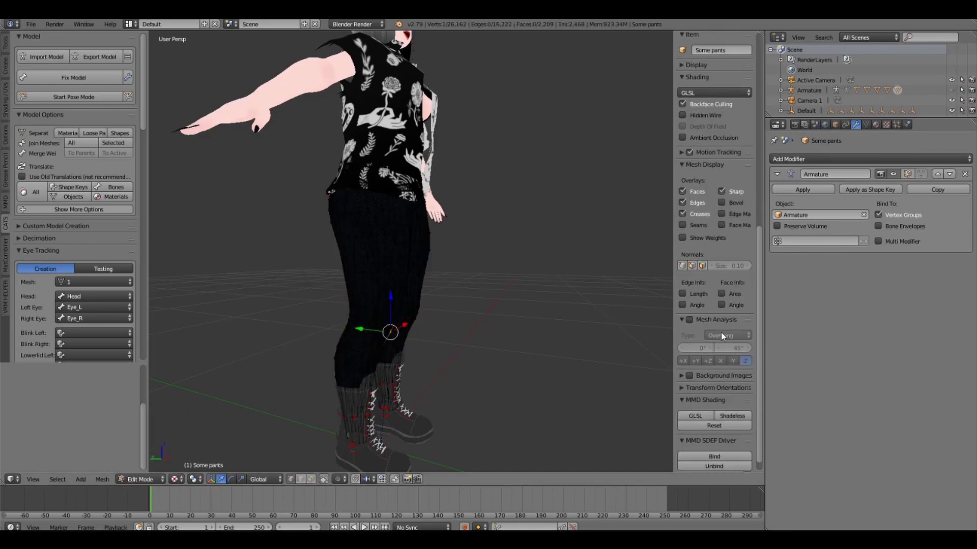
pyautogui.click(725, 426)
pyautogui.moveTo(345, 249)
pyautogui.mouseDown(button='middle')
pyautogui.moveTo(296, 251)
pyautogui.moveTo(350, 274)
pyautogui.mouseUp(button='middle')
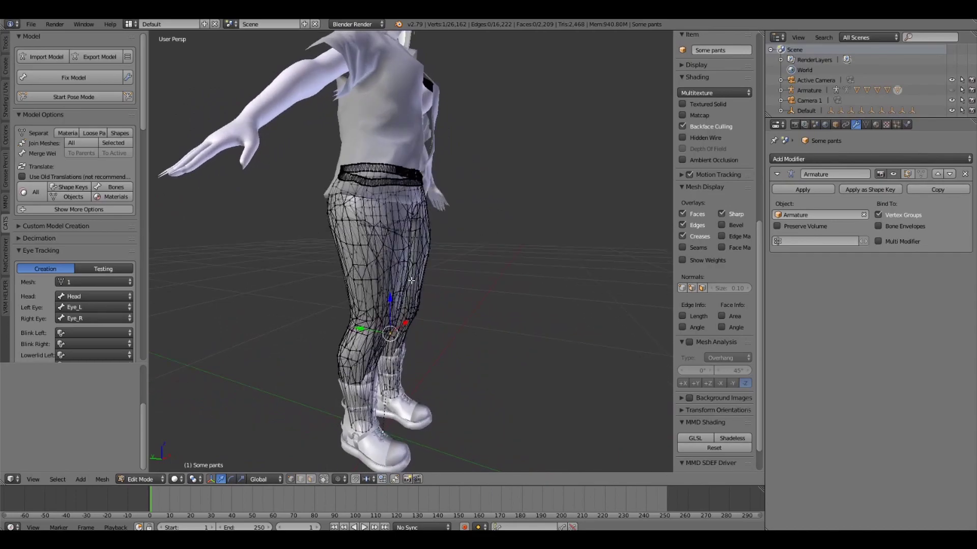
# Step: Select all vertices of the pants mesh
pyautogui.press('a')
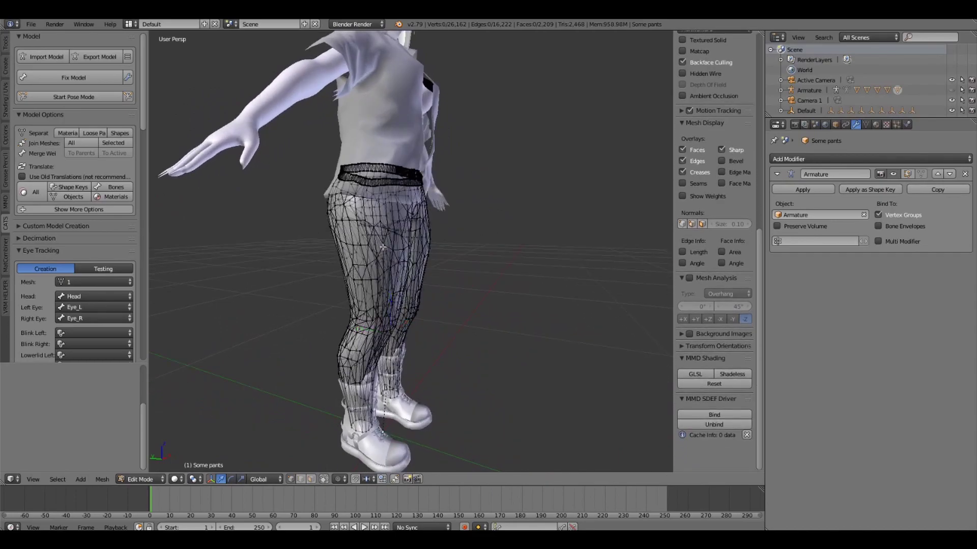
pyautogui.moveTo(322, 224)
pyautogui.mouseDown()
pyautogui.moveTo(376, 218)
pyautogui.moveTo(436, 257)
pyautogui.moveTo(349, 309)
pyautogui.moveTo(414, 405)
pyautogui.moveTo(451, 364)
pyautogui.mouseUp()
pyautogui.rightClick(452, 364)
pyautogui.scroll(2, 401, 256)
pyautogui.moveTo(392, 226); pyautogui.dragTo(351, 239, button='middle')
pyautogui.press('c')
pyautogui.moveTo(293, 182)
pyautogui.mouseDown()
pyautogui.moveTo(436, 185)
pyautogui.moveTo(214, 163)
pyautogui.mouseUp()
pyautogui.press('Escape')
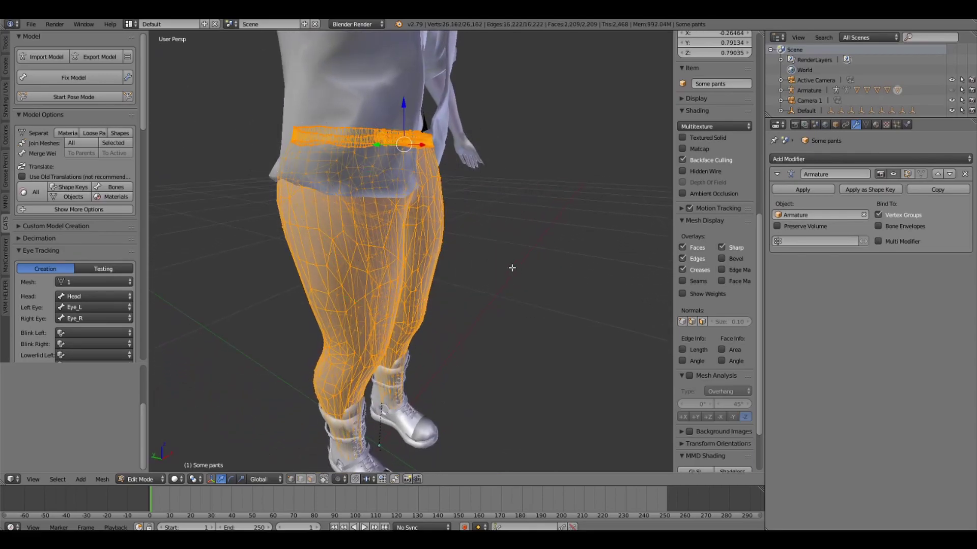
pyautogui.moveTo(512, 268); pyautogui.dragTo(518, 266, button='middle')
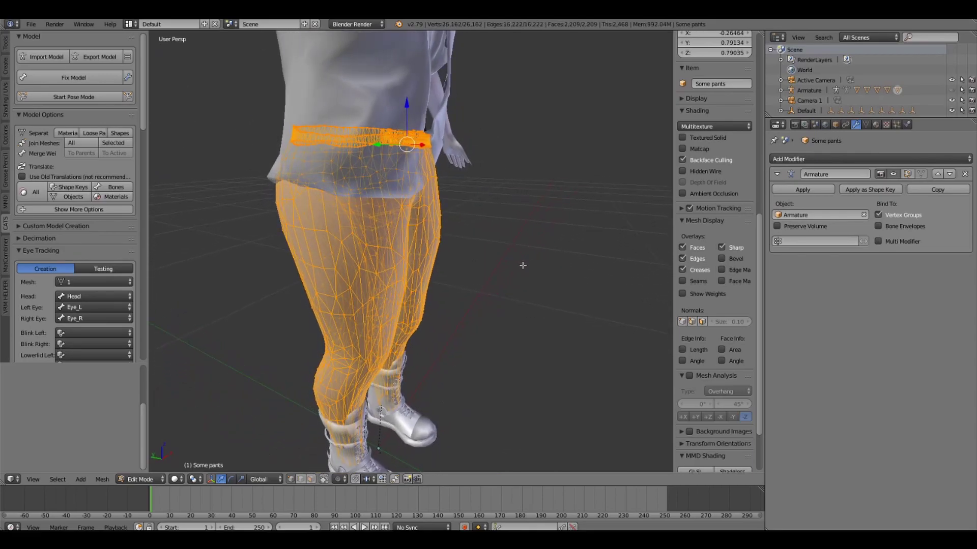
pyautogui.press('a')
pyautogui.press('a')
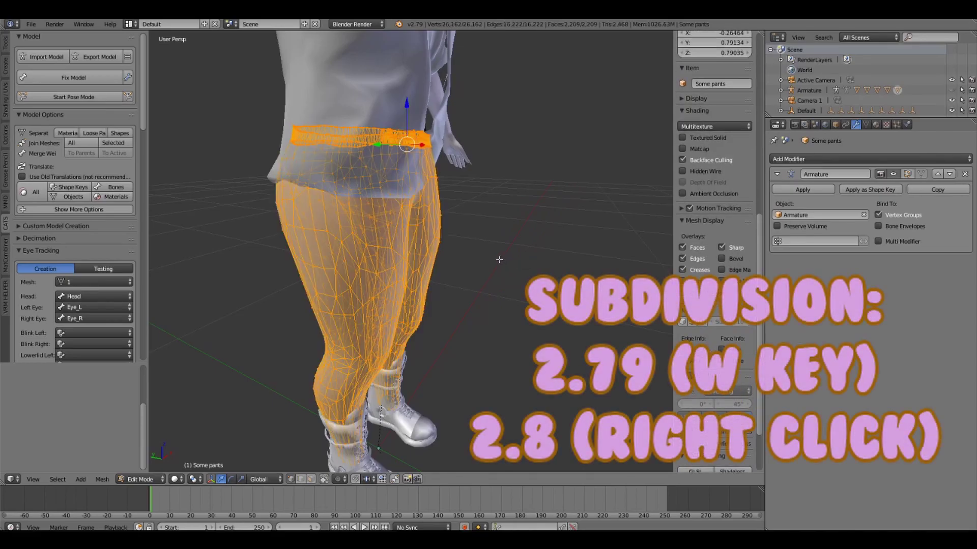
# Step: Subdivide the entire pants mesh twice and return to Object Mode
pyautogui.press('space')
pyautogui.write('sub')
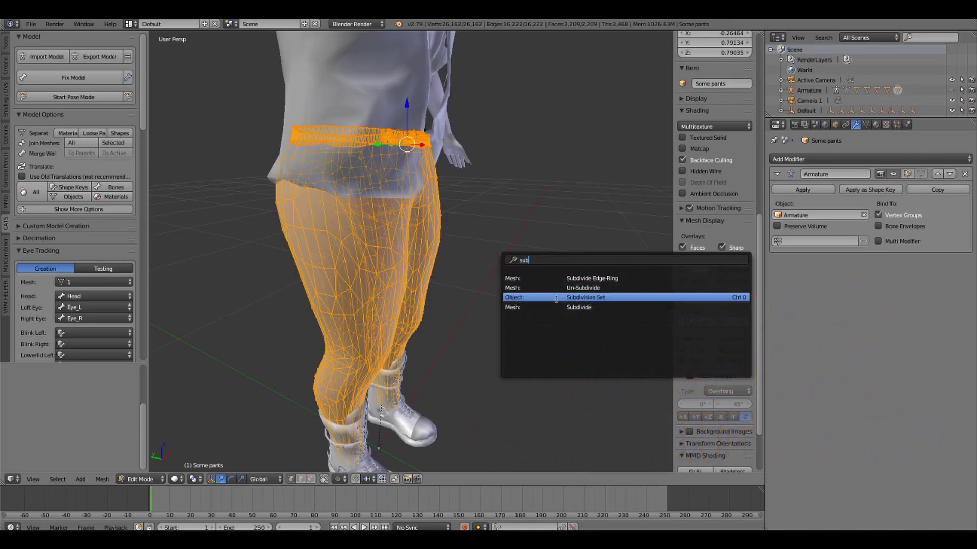
pyautogui.click(560, 307)
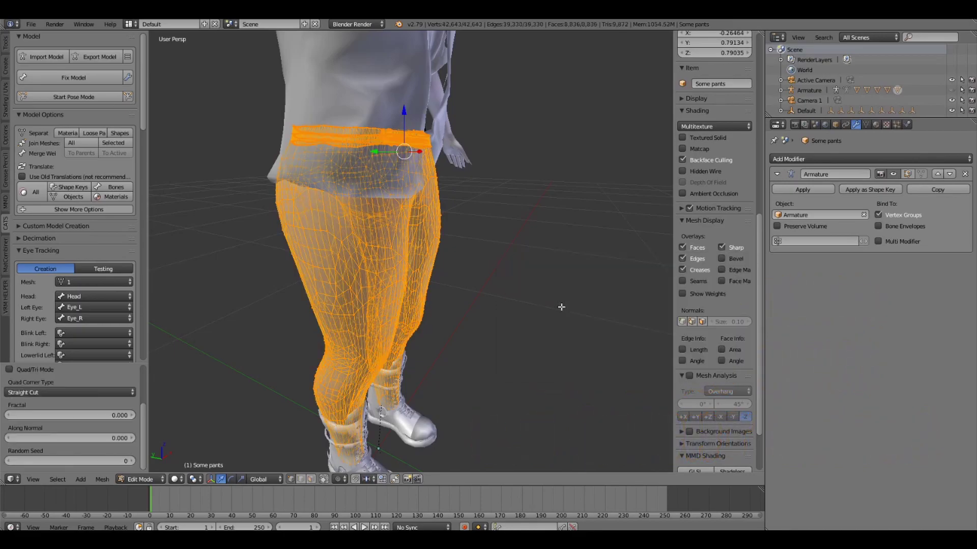
pyautogui.press('w')
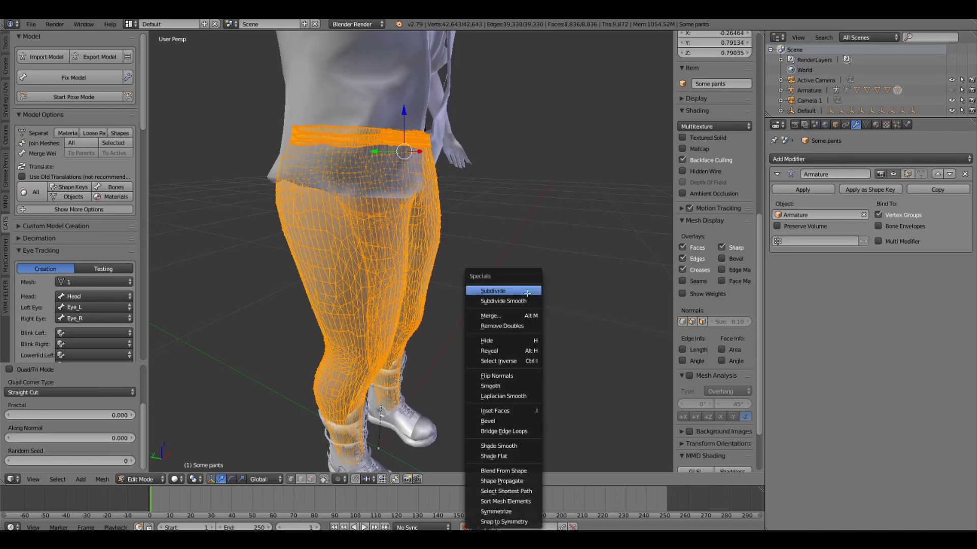
pyautogui.click(497, 289)
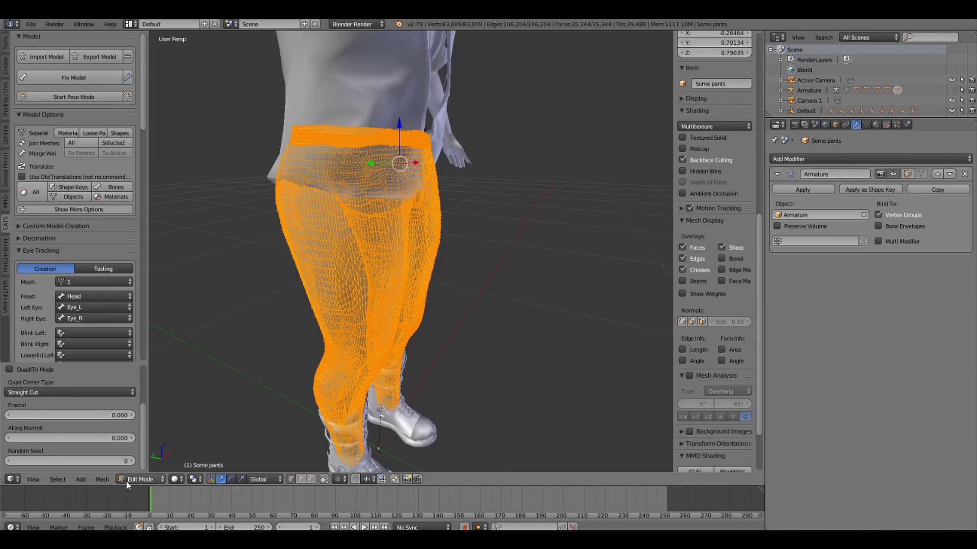
pyautogui.click(140, 479)
pyautogui.click(135, 463)
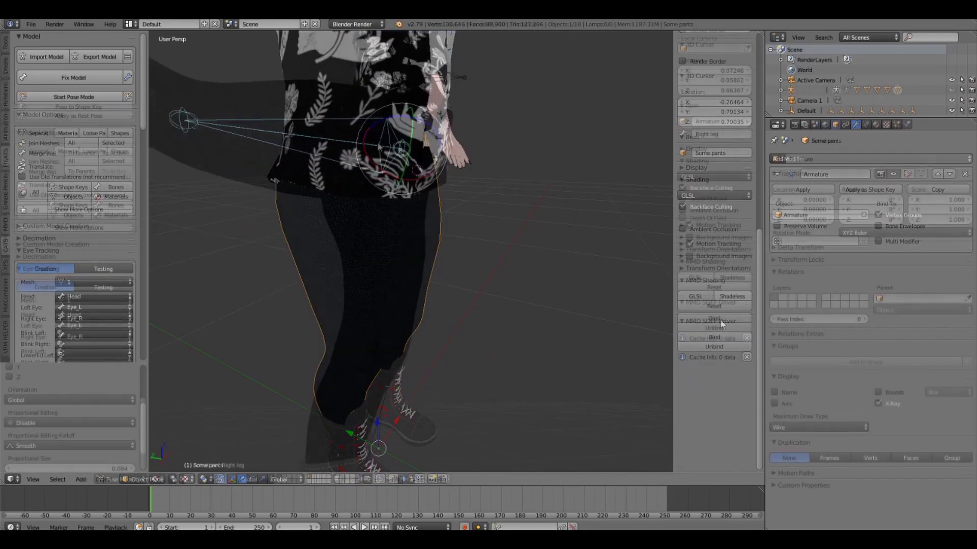
# Step: Open the Some pants mesh in Edit Mode, viewing the thigh area where the leg pokes through
pyautogui.rightClick(312, 210)
pyautogui.moveTo(358, 244); pyautogui.dragTo(313, 226)
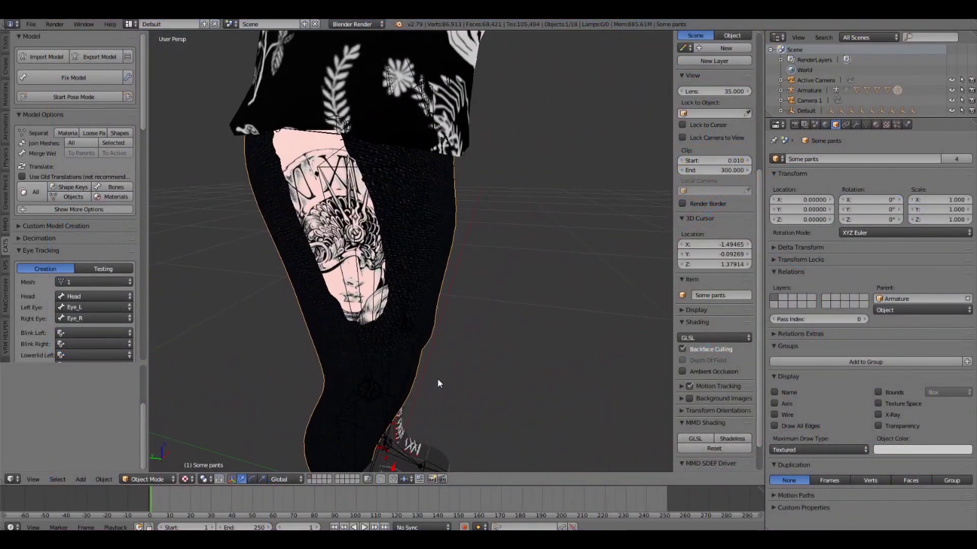
pyautogui.scroll(-3, 350, 362)
pyautogui.moveTo(437, 380)
pyautogui.mouseDown(button='middle')
pyautogui.moveTo(350, 362)
pyautogui.moveTo(450, 407)
pyautogui.moveTo(431, 373)
pyautogui.mouseUp(button='middle')
pyautogui.scroll(3, 430, 373)
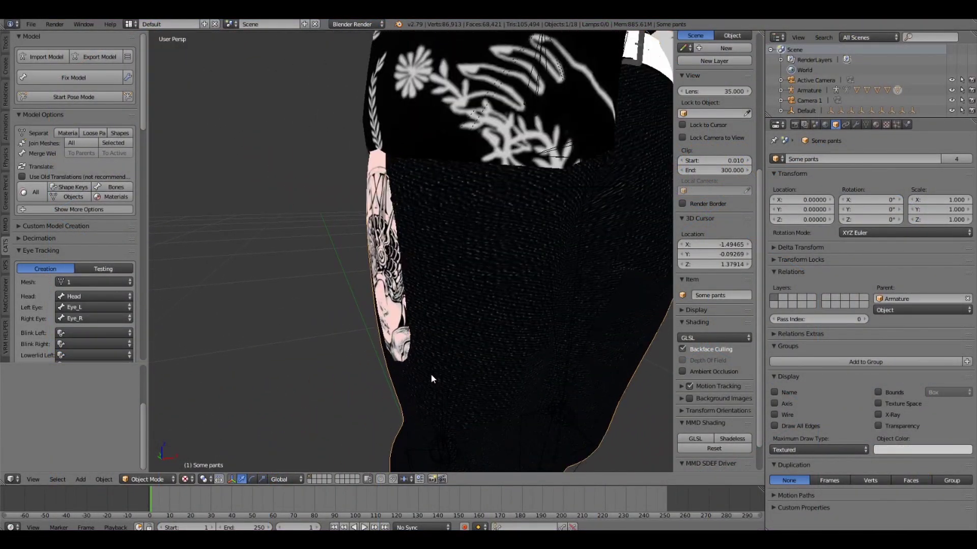
pyautogui.click(149, 479)
pyautogui.click(143, 458)
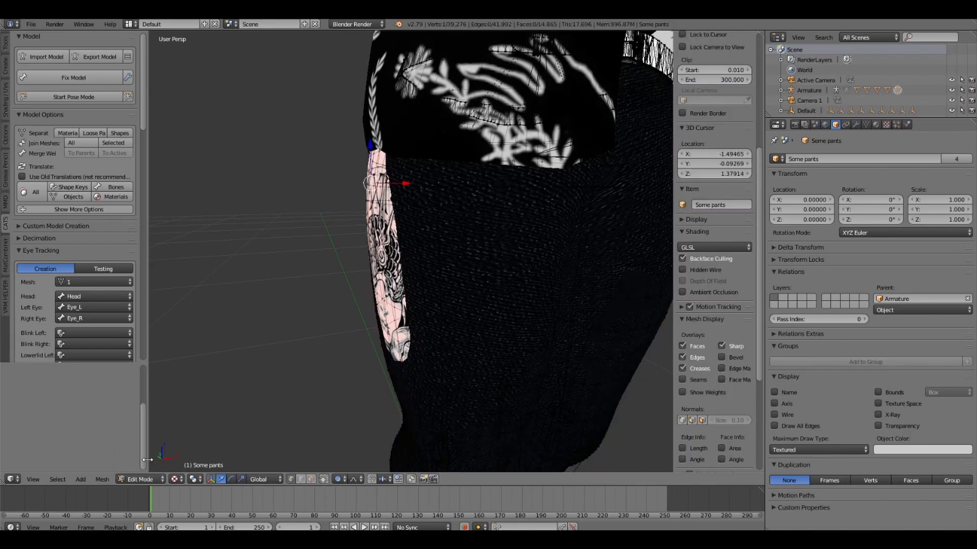
# Step: Try to move a single pants vertex at the exposed thigh along the X axis, and undo the move
pyautogui.rightClick(385, 302)
pyautogui.moveTo(385, 302); pyautogui.dragTo(416, 298, button='middle')
pyautogui.scroll(3, 416, 298)
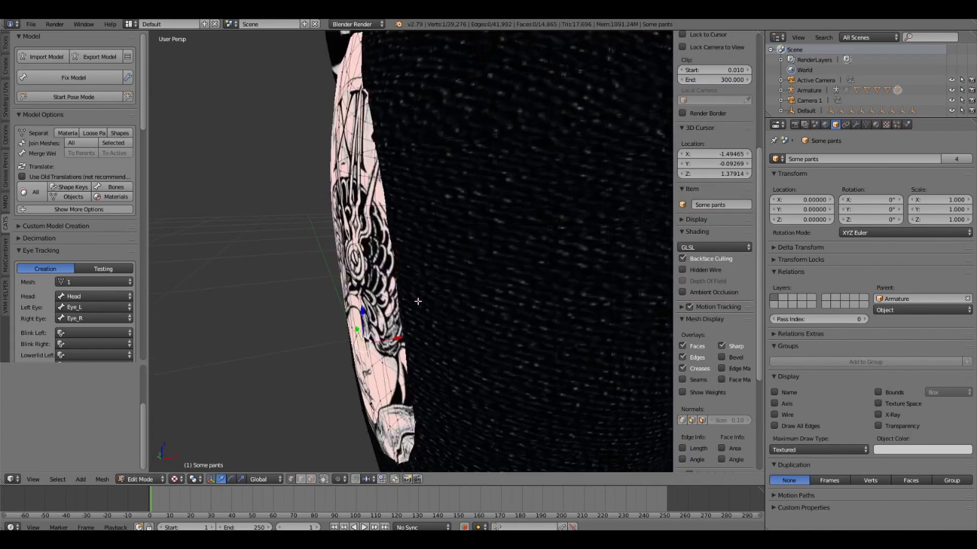
pyautogui.moveTo(396, 338)
pyautogui.mouseDown()
pyautogui.moveTo(386, 345)
pyautogui.moveTo(402, 351)
pyautogui.moveTo(378, 331)
pyautogui.mouseUp()
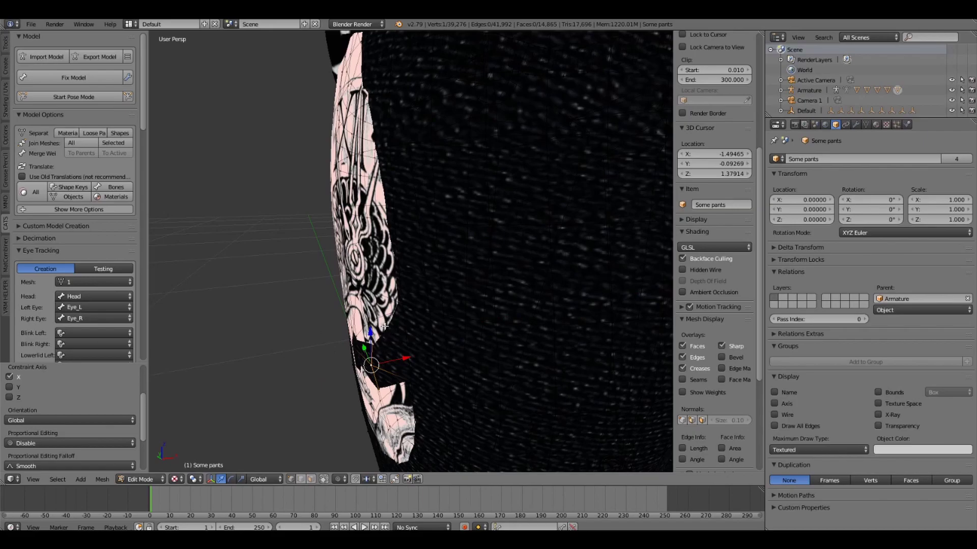
pyautogui.hotkey('ctrl', 'z')
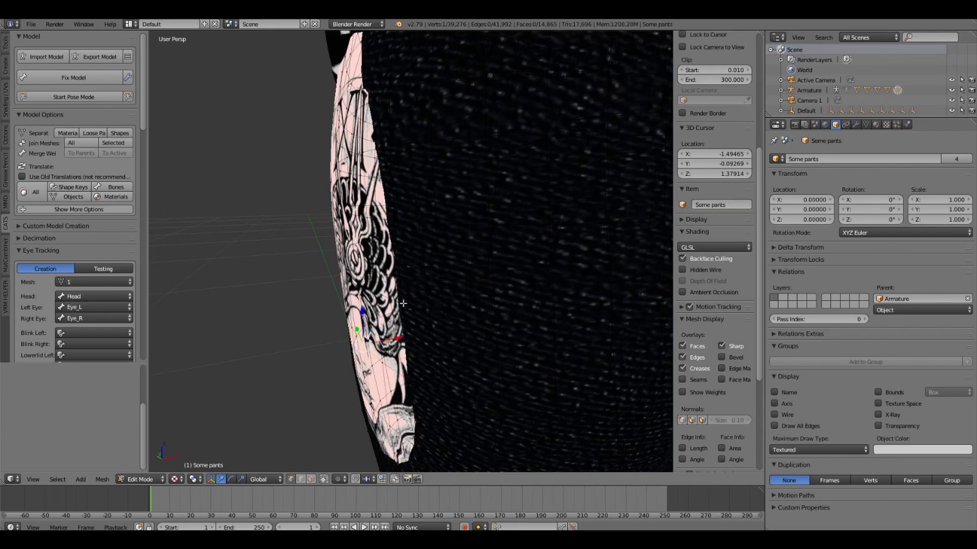
# Step: Enable proportional editing and pull the pants outward along the X axis over the lower exposed thigh
pyautogui.press('o')
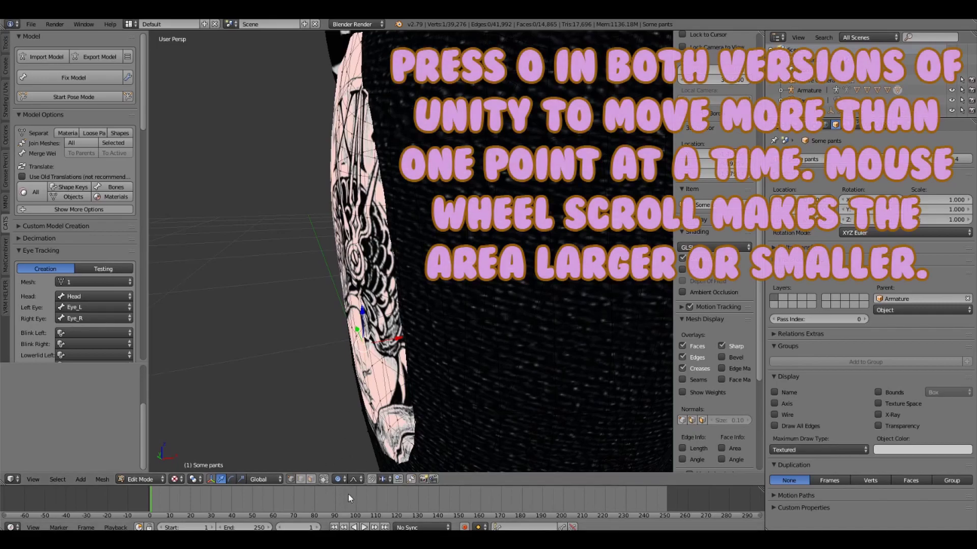
pyautogui.press('o')
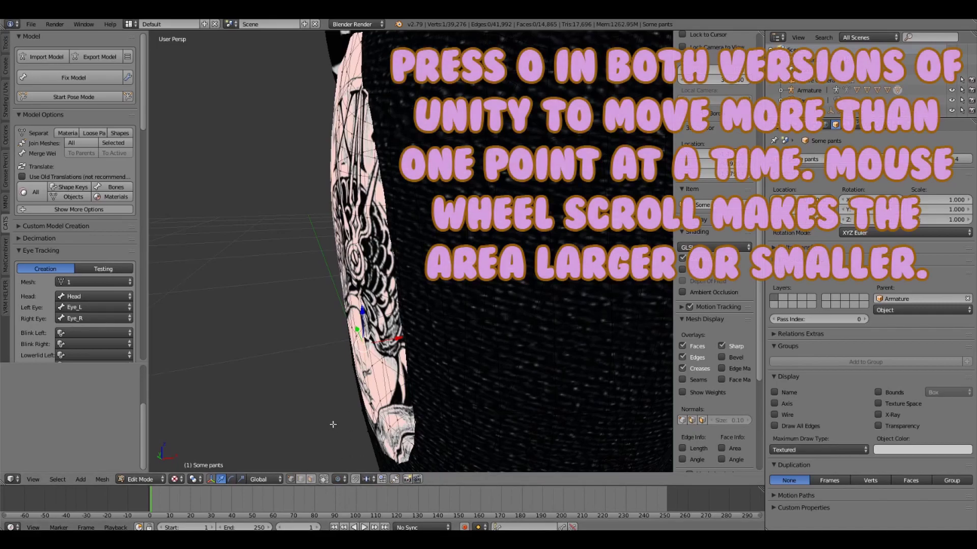
pyautogui.press('o')
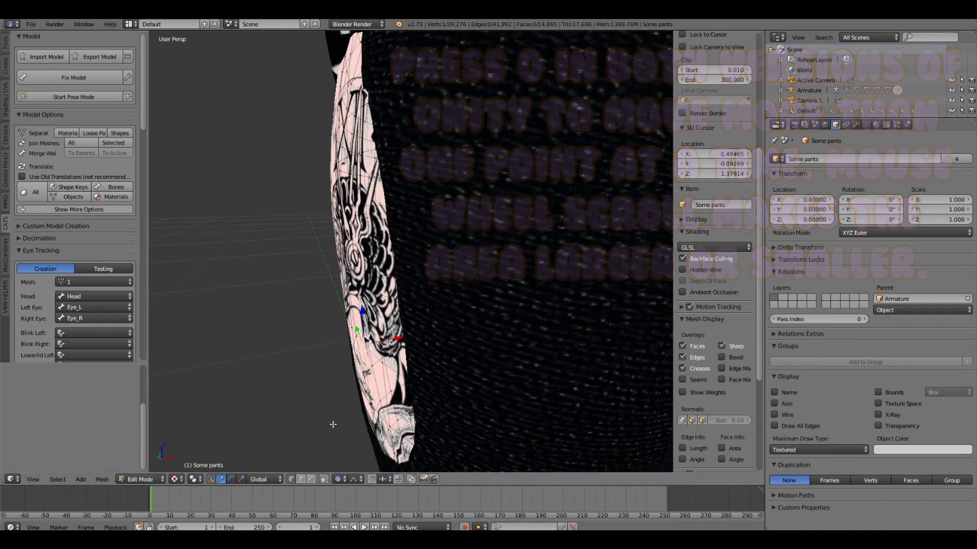
pyautogui.moveTo(397, 343); pyautogui.dragTo(388, 343)
pyautogui.scroll(3, 394, 340)
pyautogui.scroll(-4, 388, 342)
pyautogui.keyDown('shift'); pyautogui.moveTo(392, 337); pyautogui.dragTo(390, 344, button='middle'); pyautogui.keyUp('shift')
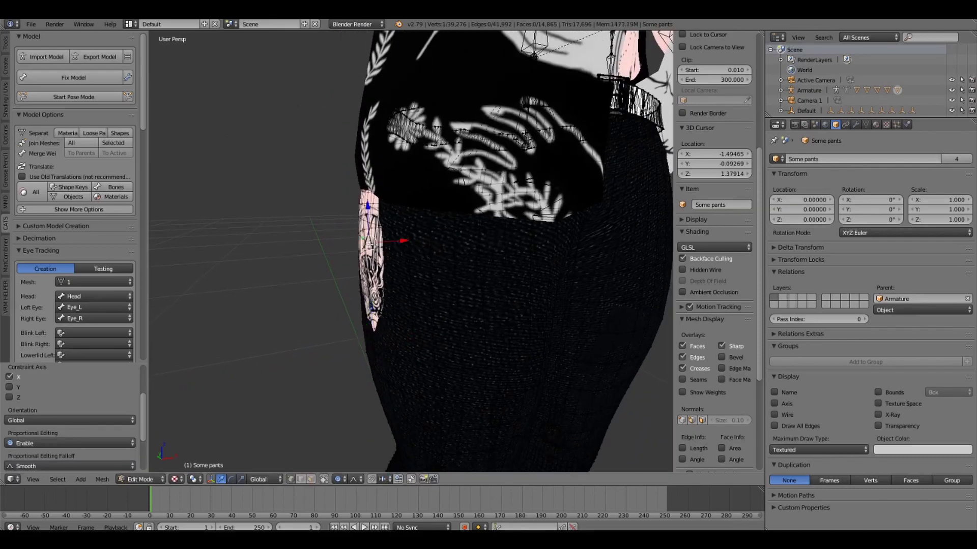
# Step: Pull the pants' upper thigh area outward along the X axis to cover the remaining exposed skin
pyautogui.moveTo(396, 240); pyautogui.dragTo(391, 243)
pyautogui.moveTo(391, 243); pyautogui.dragTo(402, 318, button='middle')
pyautogui.scroll(-6, 379, 254)
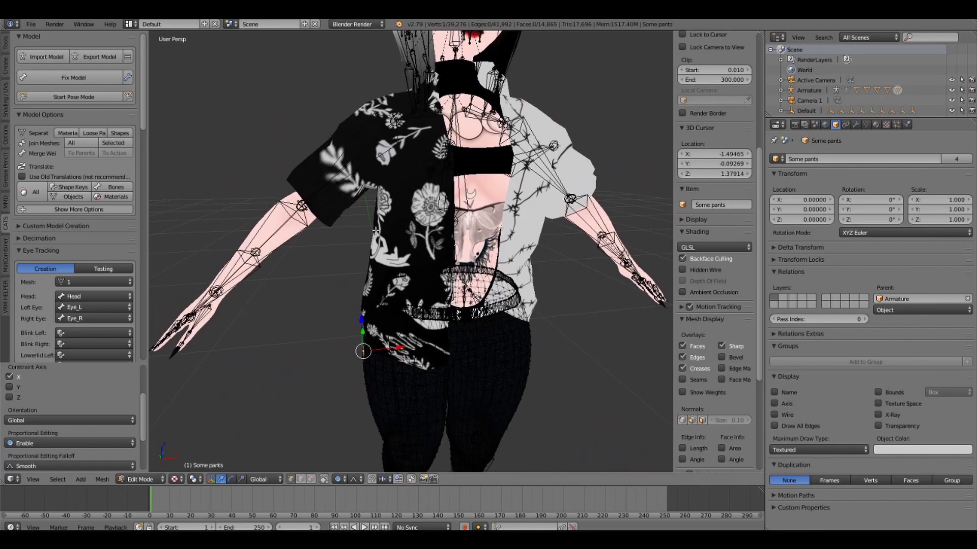
# Step: Leave the pants mesh, select the Shirt object and open it in Edit Mode
pyautogui.click(131, 479)
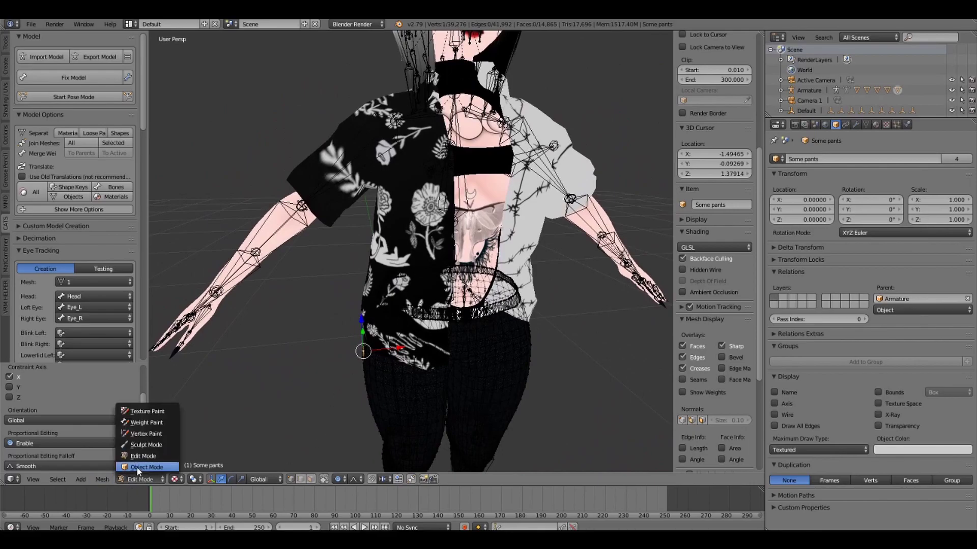
pyautogui.click(137, 468)
pyautogui.rightClick(373, 288)
pyautogui.click(146, 479)
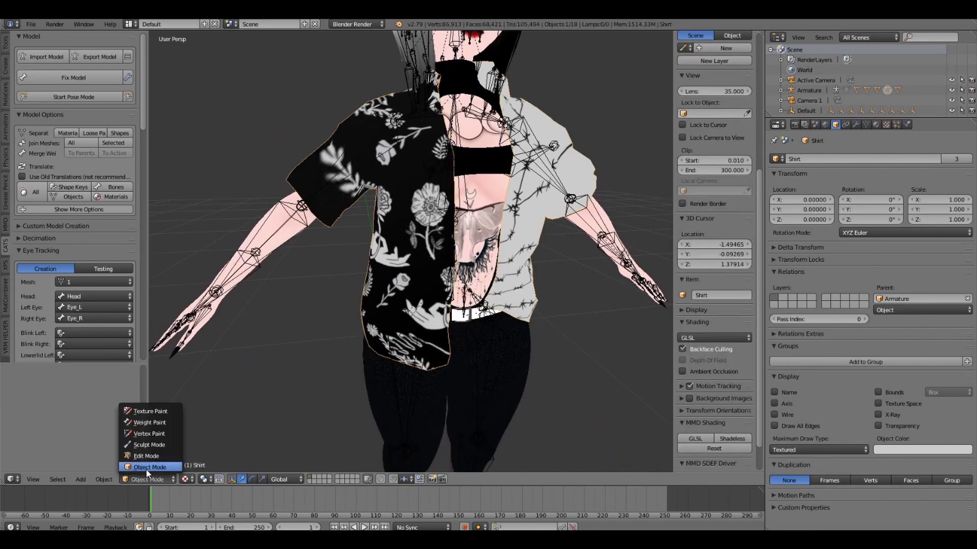
pyautogui.click(149, 456)
pyautogui.scroll(2, 363, 239)
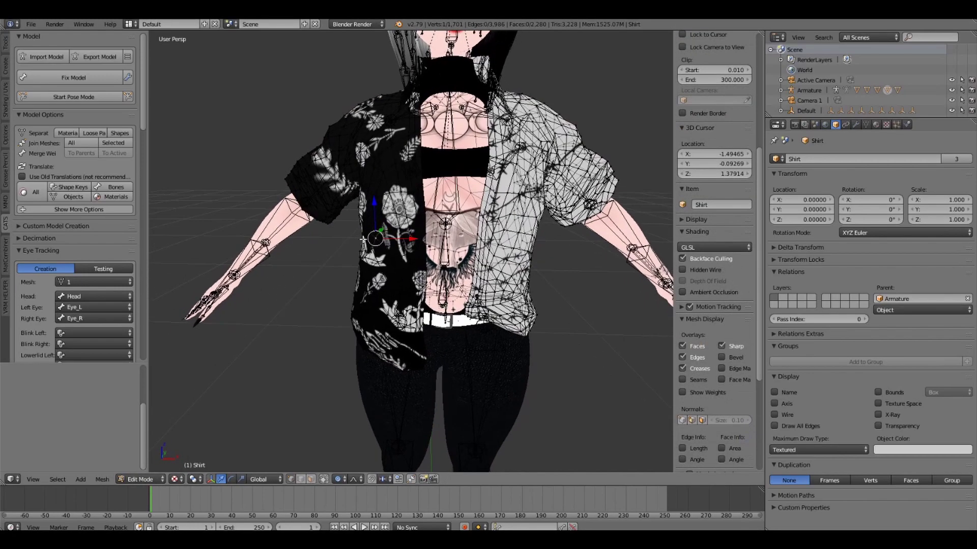
# Step: Reshape both sides of the shirt's waist along the X axis with proportional editing
pyautogui.moveTo(399, 240); pyautogui.dragTo(410, 241)
pyautogui.scroll(-4, 406, 240)
pyautogui.moveTo(409, 241); pyautogui.dragTo(556, 266, button='middle')
pyautogui.moveTo(555, 266); pyautogui.dragTo(537, 270)
pyautogui.moveTo(537, 270)
pyautogui.mouseDown(button='middle')
pyautogui.moveTo(546, 258)
pyautogui.moveTo(529, 273)
pyautogui.mouseUp(button='middle')
pyautogui.scroll(8, 529, 273)
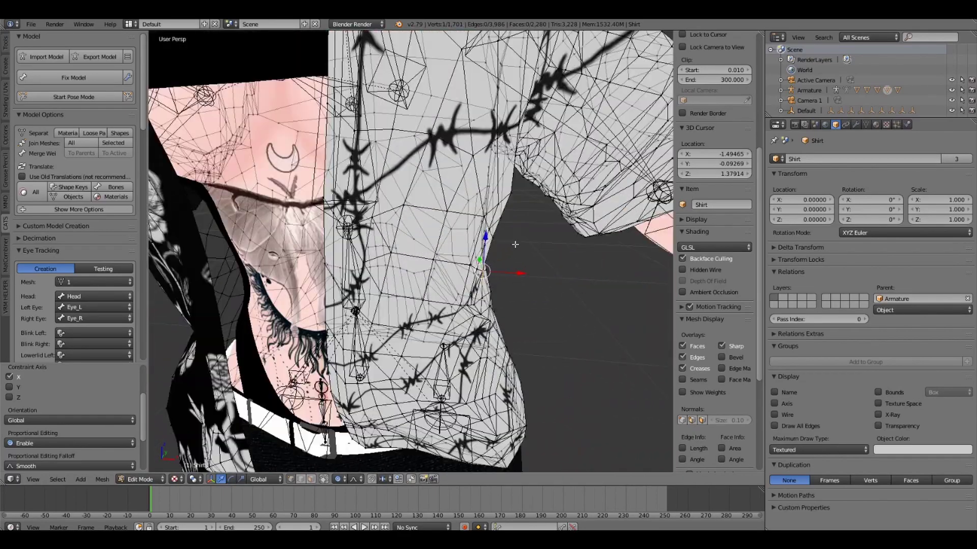
pyautogui.moveTo(482, 272); pyautogui.dragTo(490, 273)
# Step: Adjust the shirt's sleeve hem along the Z axis with proportional editing, and nudge one more shirt vertex slightly
pyautogui.moveTo(464, 240); pyautogui.dragTo(465, 232)
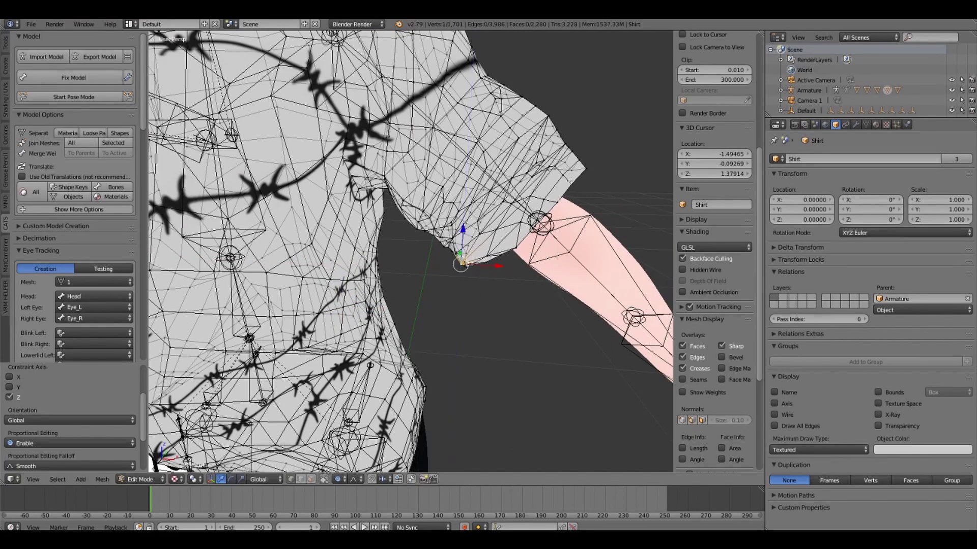
pyautogui.moveTo(593, 126); pyautogui.dragTo(589, 147)
pyautogui.scroll(-8, 557, 170)
pyautogui.moveTo(337, 249); pyautogui.dragTo(367, 248, button='middle')
pyautogui.rightClick(324, 244)
pyautogui.moveTo(353, 245); pyautogui.dragTo(352, 245)
# Step: Return the shirt to Object Mode and look over the reshaped clothing
pyautogui.click(146, 479)
pyautogui.click(148, 463)
pyautogui.moveTo(360, 404); pyautogui.dragTo(295, 326, button='middle')
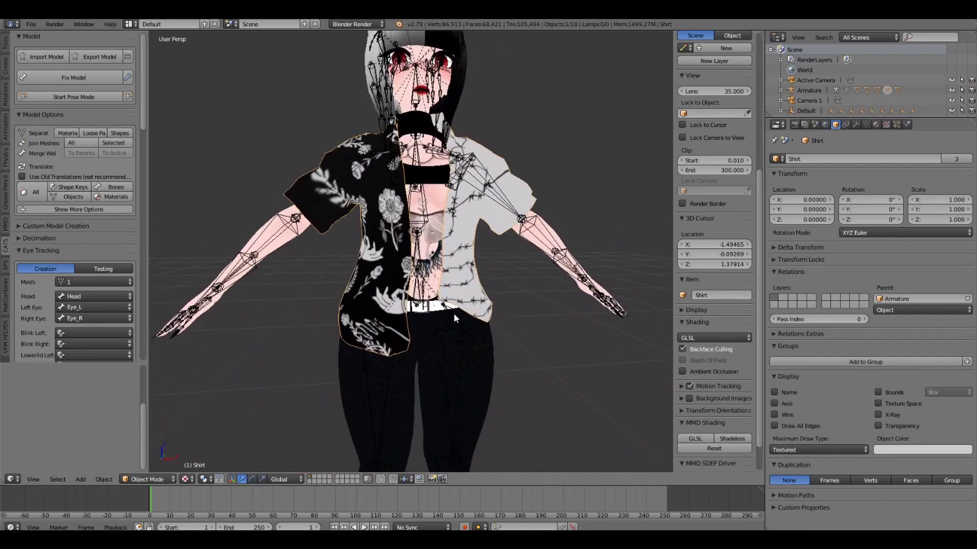
pyautogui.moveTo(454, 313); pyautogui.dragTo(432, 331, button='middle')
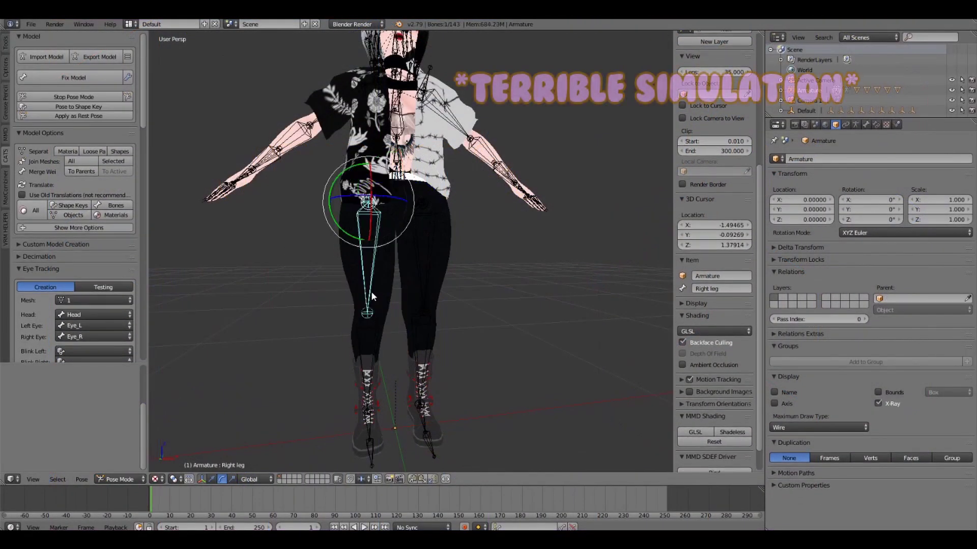
# Step: Rotate the Right leg bone about 70 degrees around the X axis to test the pants, and stop pose mode
pyautogui.moveTo(371, 297); pyautogui.dragTo(409, 243, button='middle')
pyautogui.press('r')
pyautogui.press('x')
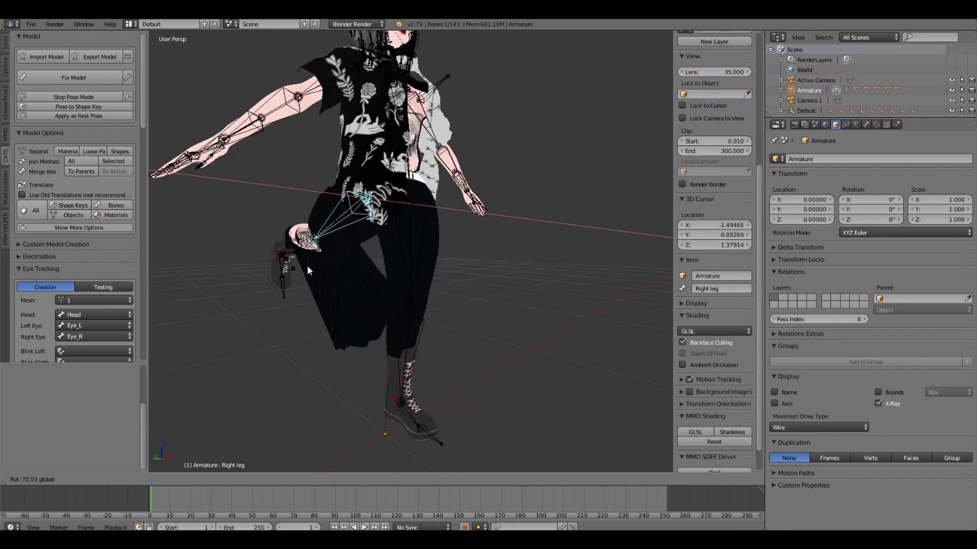
pyautogui.click(311, 277)
pyautogui.click(67, 97)
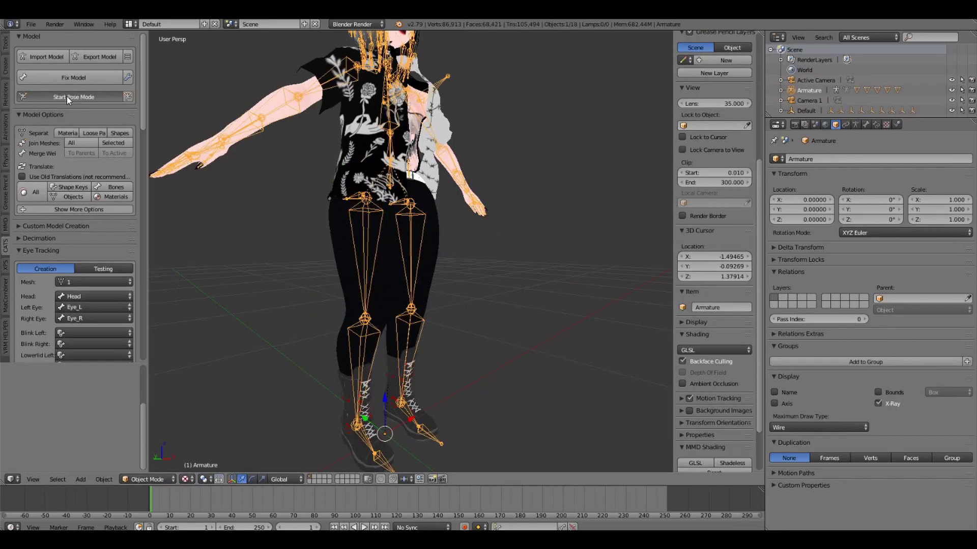
# Step: Start pose mode, switch the pants mesh to Weight Paint and select the Right leg bone
pyautogui.click(66, 97)
pyautogui.rightClick(351, 295)
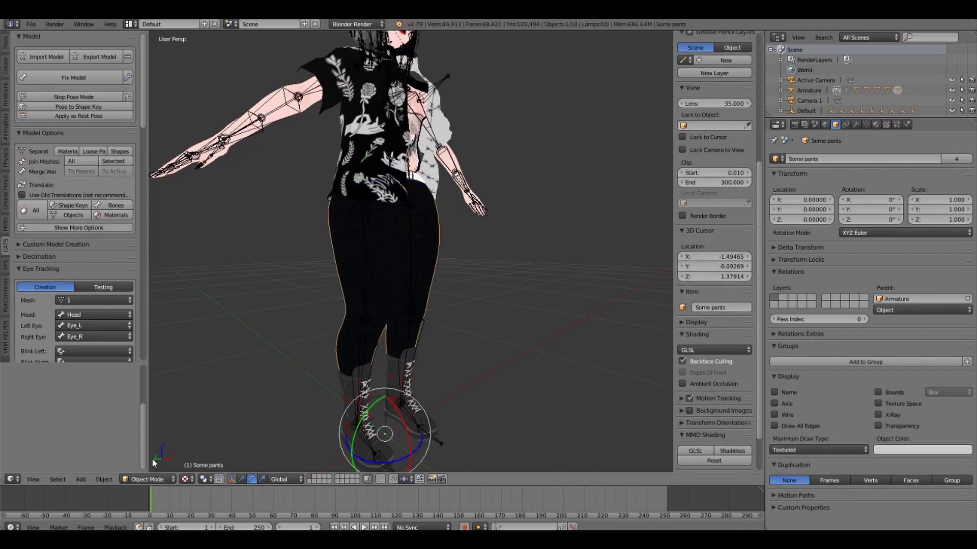
pyautogui.click(156, 478)
pyautogui.click(159, 428)
pyautogui.rightClick(365, 302)
pyautogui.scroll(4, 338, 300)
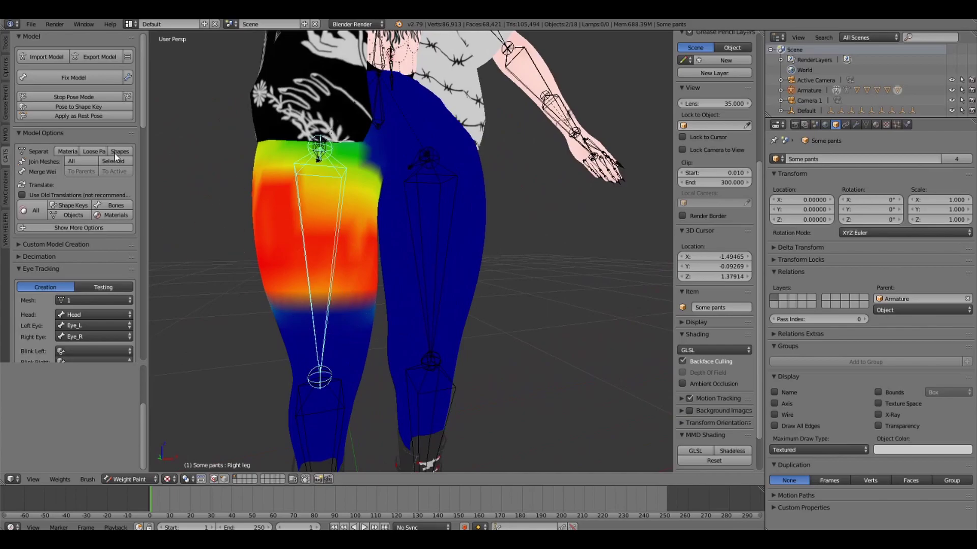
# Step: Paint the Right leg weights down the front of the thigh to the knee, using the Draw brush at weight 1.000 and radius 65 px
pyautogui.click(5, 48)
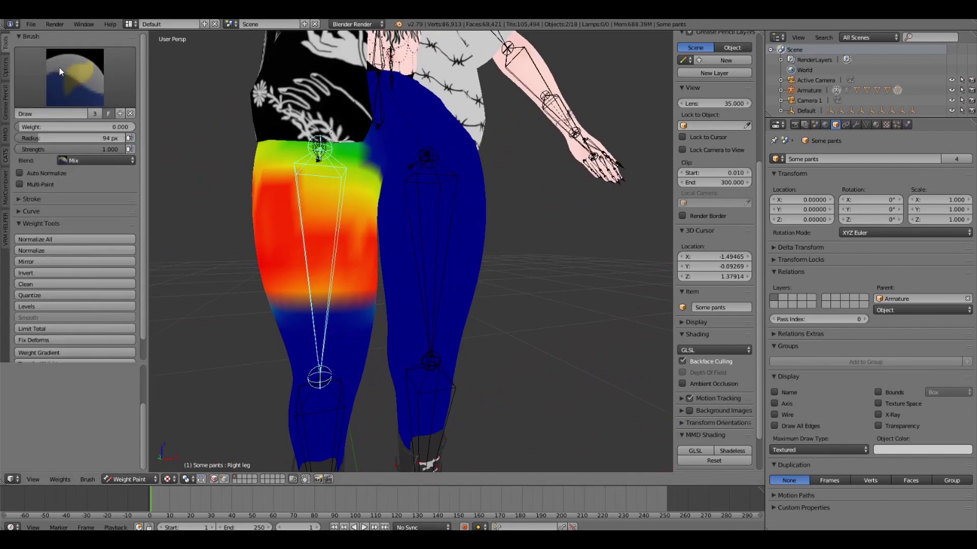
pyautogui.moveTo(26, 127); pyautogui.dragTo(148, 130)
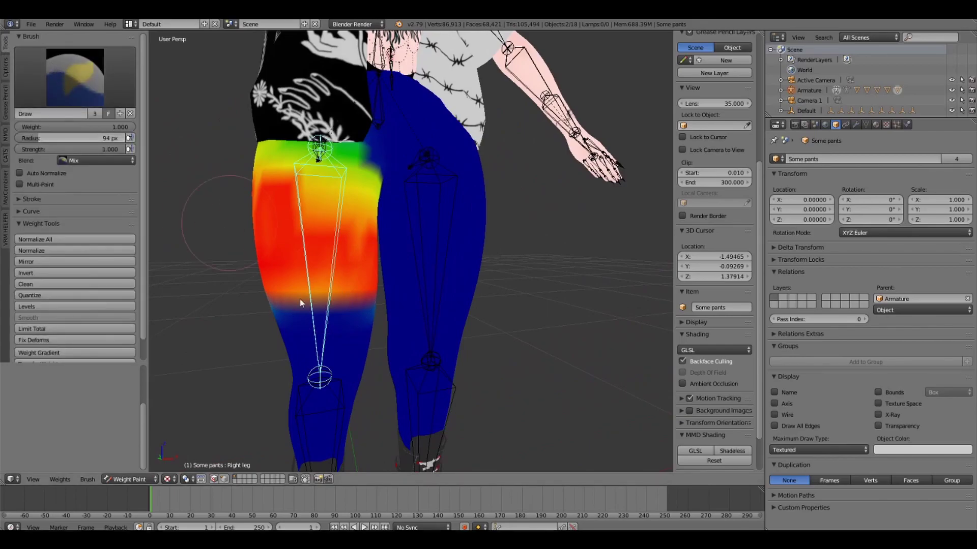
pyautogui.press('KP_1')
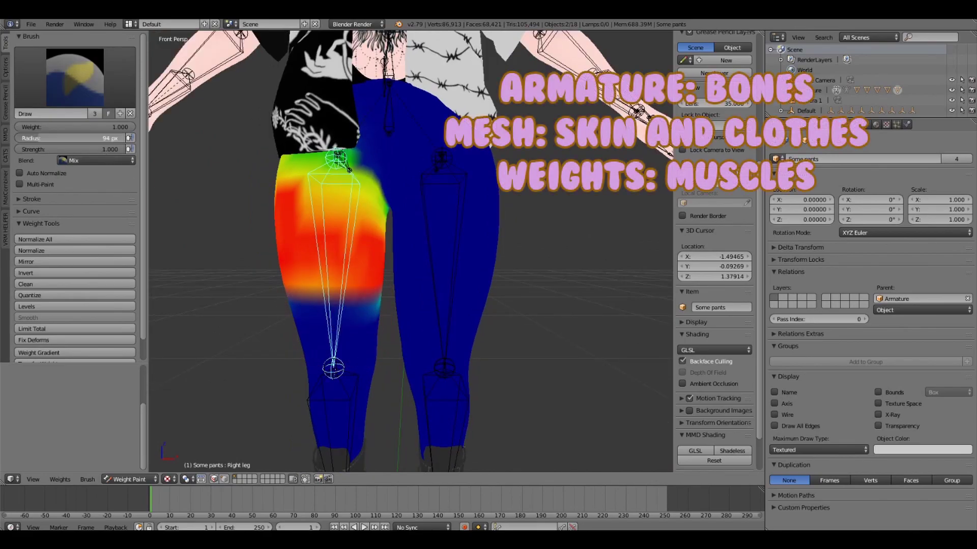
pyautogui.moveTo(35, 138); pyautogui.dragTo(33, 138)
pyautogui.moveTo(359, 308)
pyautogui.mouseDown()
pyautogui.moveTo(288, 301)
pyautogui.moveTo(362, 310)
pyautogui.moveTo(301, 330)
pyautogui.moveTo(352, 341)
pyautogui.moveTo(300, 346)
pyautogui.mouseUp()
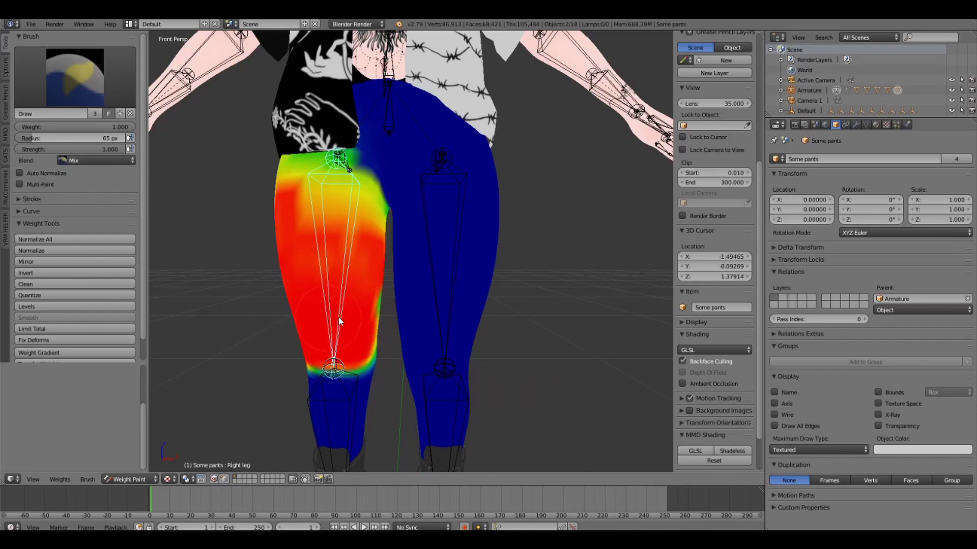
pyautogui.moveTo(361, 313); pyautogui.dragTo(369, 307)
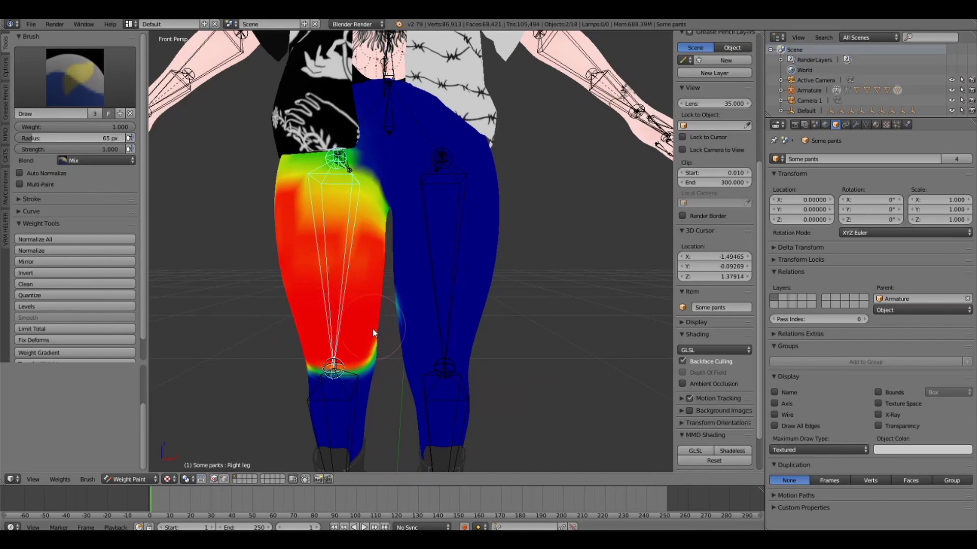
# Step: Erase the stray Right leg weights from the opposite pant leg with a brush of weight 0.000 and radius 30 px
pyautogui.click(92, 96)
pyautogui.click(112, 85)
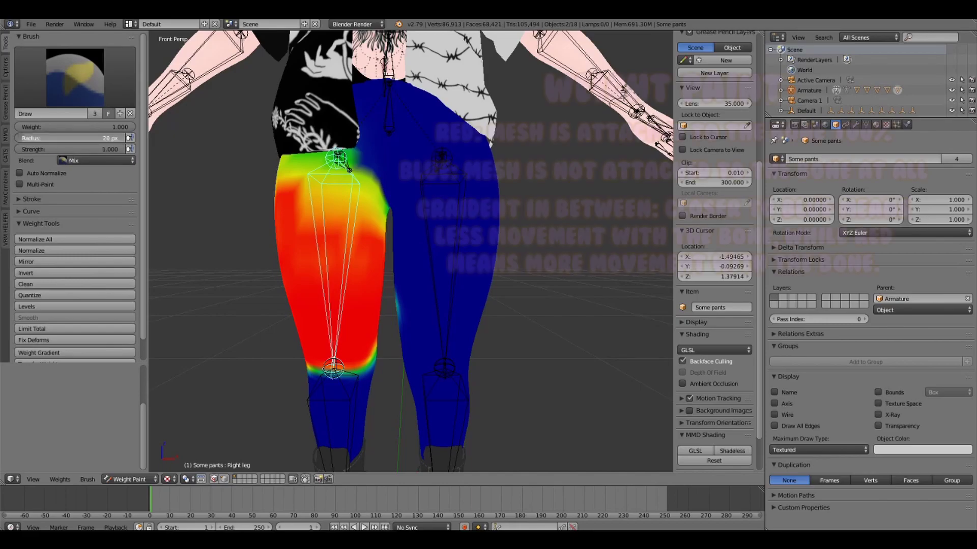
pyautogui.moveTo(353, 252); pyautogui.dragTo(385, 326, button='middle')
pyautogui.scroll(2, 396, 318)
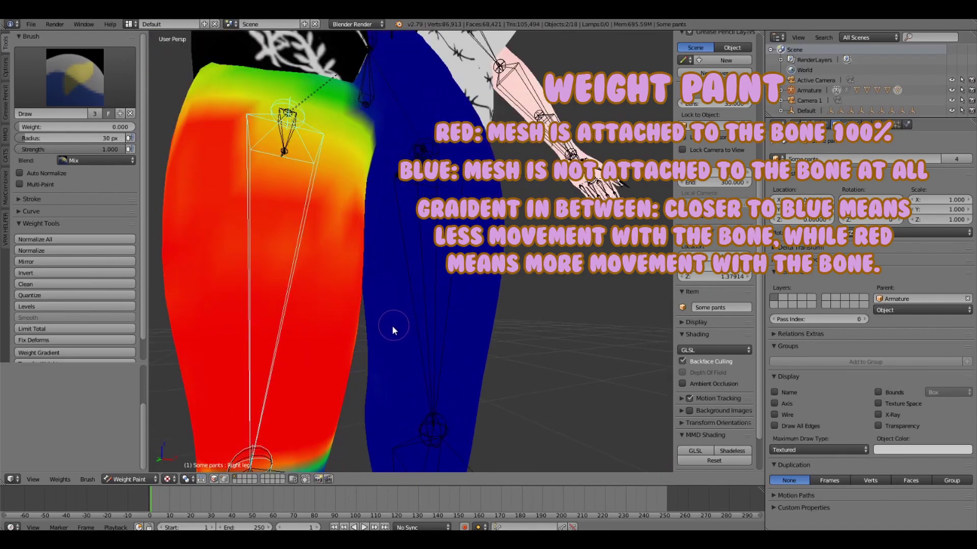
# Step: Move the Left leg bone aside to expose the inner thighs, and reselect the Right leg bone for weight painting
pyautogui.moveTo(425, 328); pyautogui.dragTo(554, 311, button='right')
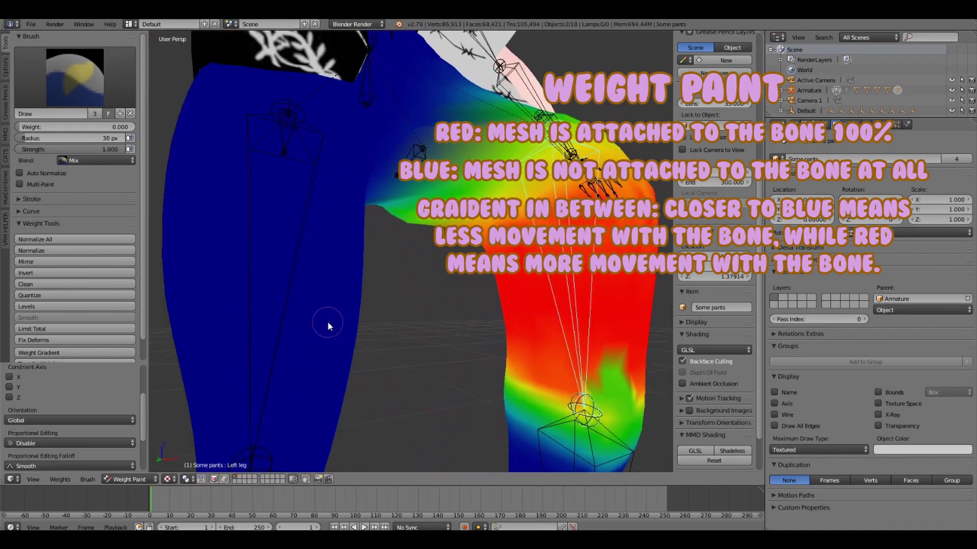
pyautogui.rightClick(272, 323)
pyautogui.rightClick(289, 329)
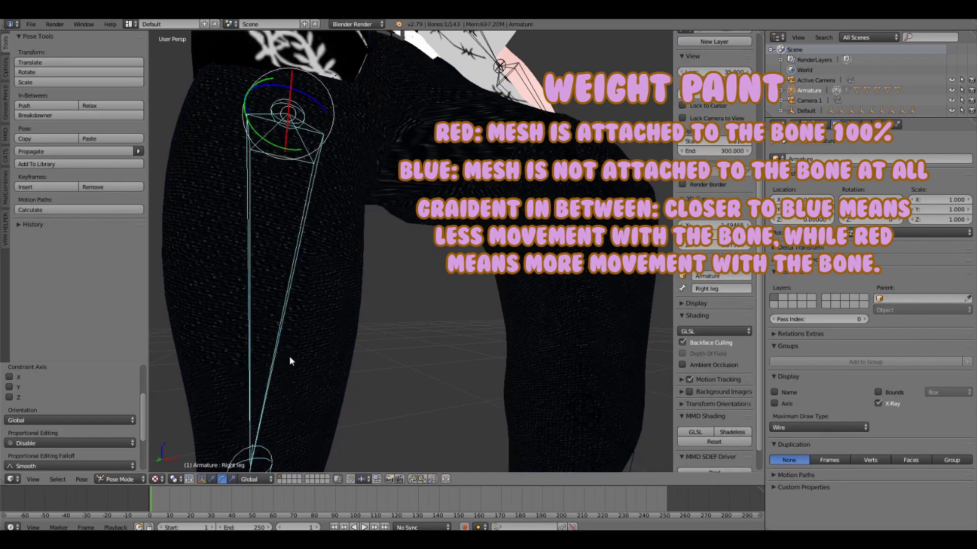
pyautogui.moveTo(289, 358); pyautogui.dragTo(283, 361, button='right')
pyautogui.rightClick(282, 361)
pyautogui.rightClick(313, 353)
pyautogui.hotkey('ctrl', 'Tab')
pyautogui.rightClick(287, 357)
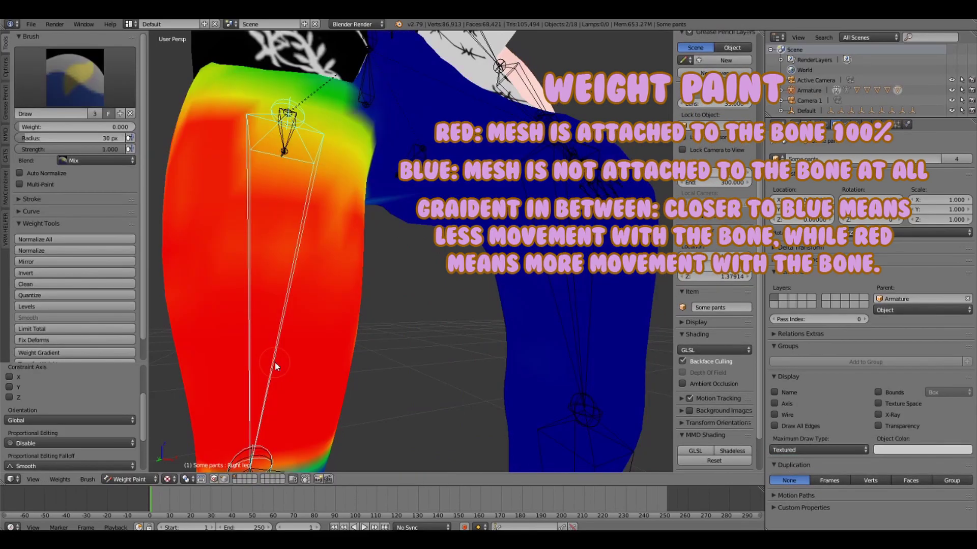
# Step: Erase the Right leg weights below the knee on the back of the pants with the weight 0.000 brush
pyautogui.scroll(-3, 275, 362)
pyautogui.moveTo(302, 340)
pyautogui.mouseDown(button='middle')
pyautogui.moveTo(306, 350)
pyautogui.moveTo(431, 346)
pyautogui.moveTo(490, 369)
pyautogui.moveTo(490, 324)
pyautogui.mouseUp(button='middle')
pyautogui.scroll(3, 489, 372)
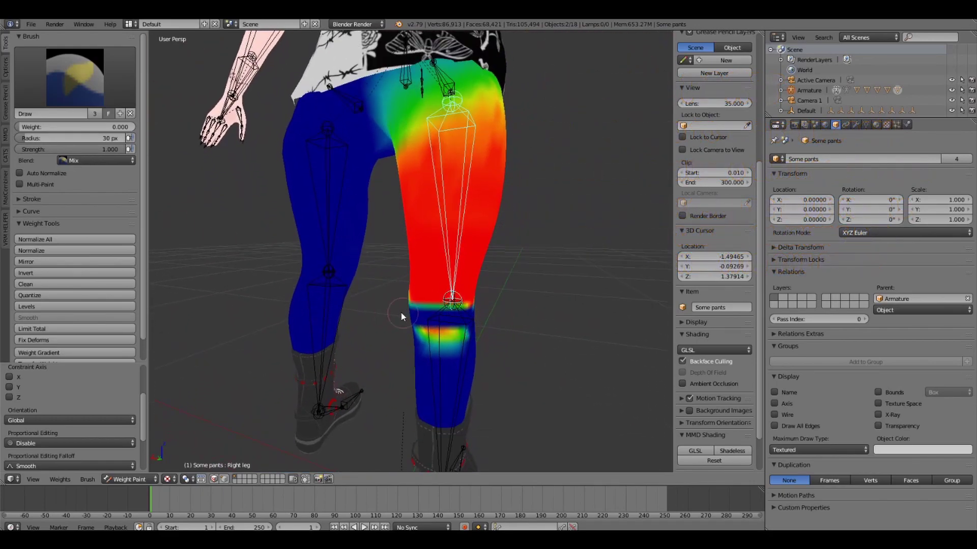
pyautogui.moveTo(437, 339); pyautogui.dragTo(489, 320, button='middle')
pyautogui.moveTo(489, 320)
pyautogui.mouseDown()
pyautogui.moveTo(451, 315)
pyautogui.moveTo(467, 312)
pyautogui.mouseUp()
pyautogui.moveTo(467, 313)
pyautogui.mouseDown(button='middle')
pyautogui.moveTo(258, 312)
pyautogui.moveTo(323, 276)
pyautogui.moveTo(273, 295)
pyautogui.moveTo(327, 290)
pyautogui.moveTo(341, 317)
pyautogui.mouseUp(button='middle')
# Step: Select the Right knee bone and paint the pants' shin up to the knee with weight 1.000
pyautogui.keyDown('ctrl'); pyautogui.rightClick(344, 321); pyautogui.keyUp('ctrl')
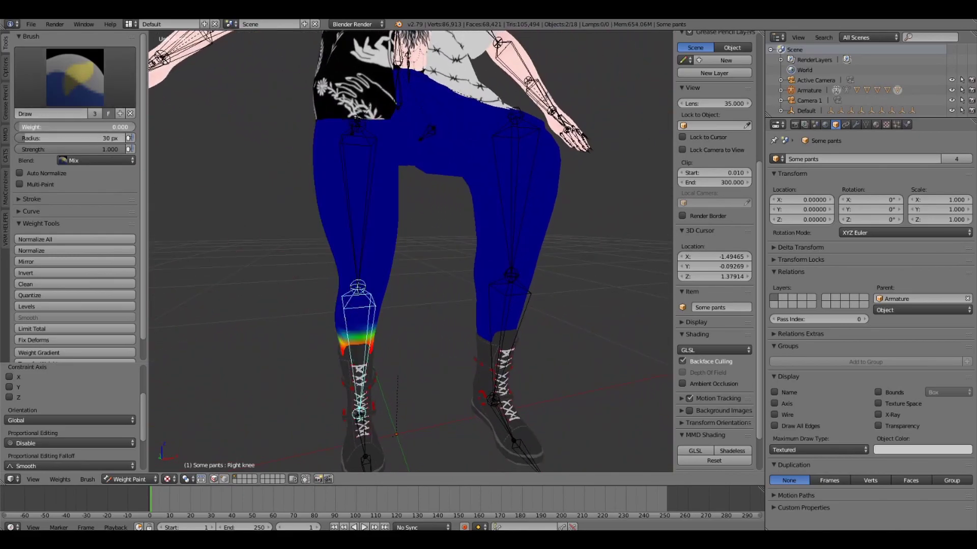
pyautogui.scroll(4, 315, 308)
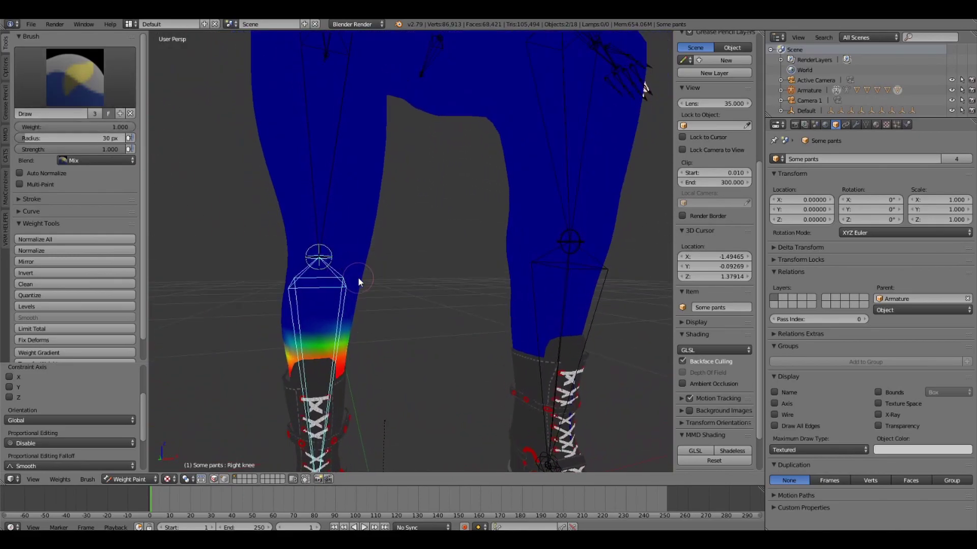
pyautogui.moveTo(358, 277); pyautogui.dragTo(390, 283)
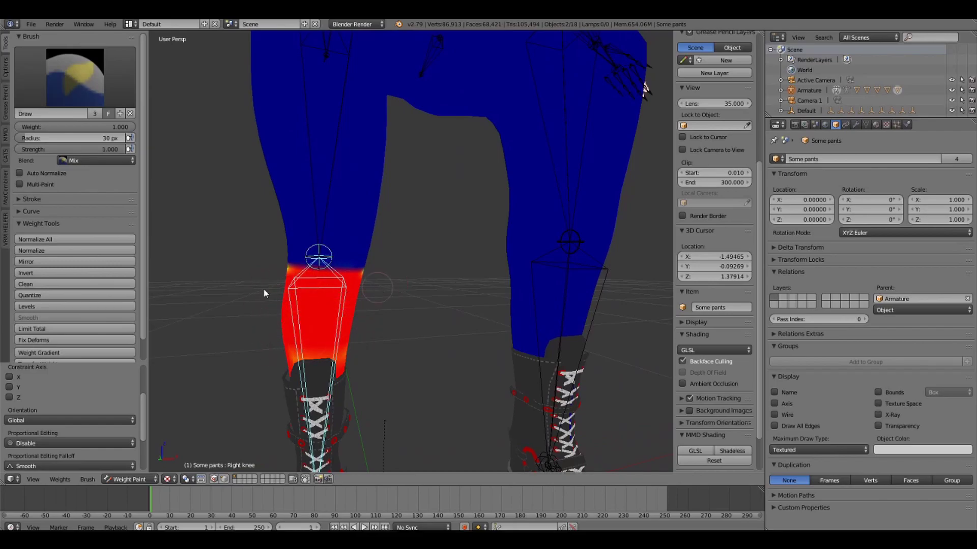
pyautogui.moveTo(330, 272); pyautogui.dragTo(332, 222, button='middle')
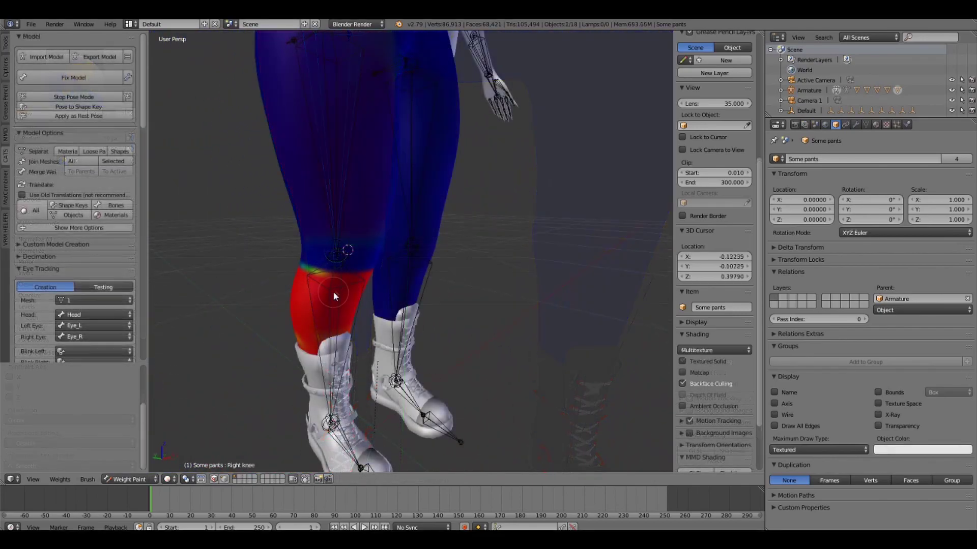
# Step: Switch to the Blur brush, set its radius to 75 px and soften the Right knee weights at the knee
pyautogui.moveTo(333, 291); pyautogui.dragTo(290, 288, button='middle')
pyautogui.click(50, 67)
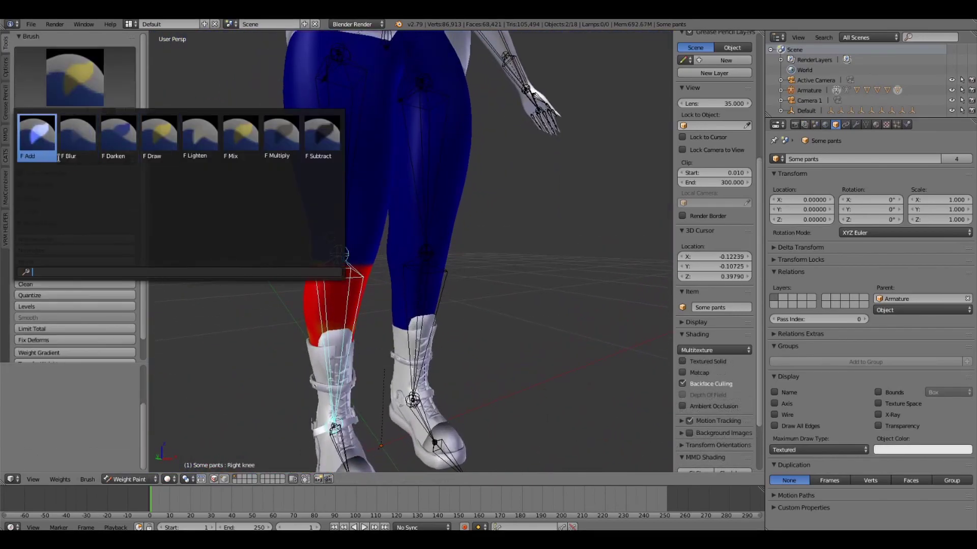
pyautogui.click(76, 149)
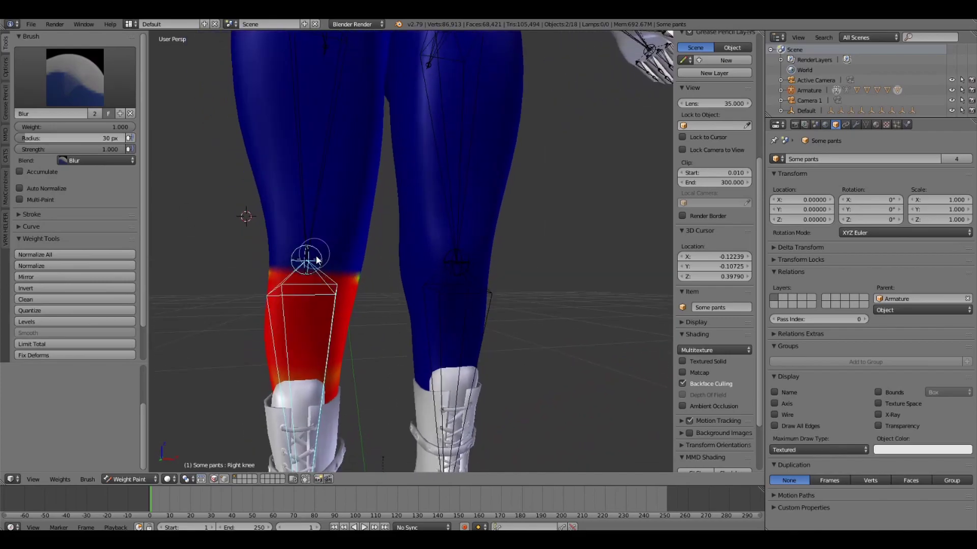
pyautogui.moveTo(316, 269)
pyautogui.mouseDown()
pyautogui.moveTo(379, 273)
pyautogui.moveTo(275, 270)
pyautogui.mouseUp()
pyautogui.moveTo(66, 139); pyautogui.dragTo(76, 138)
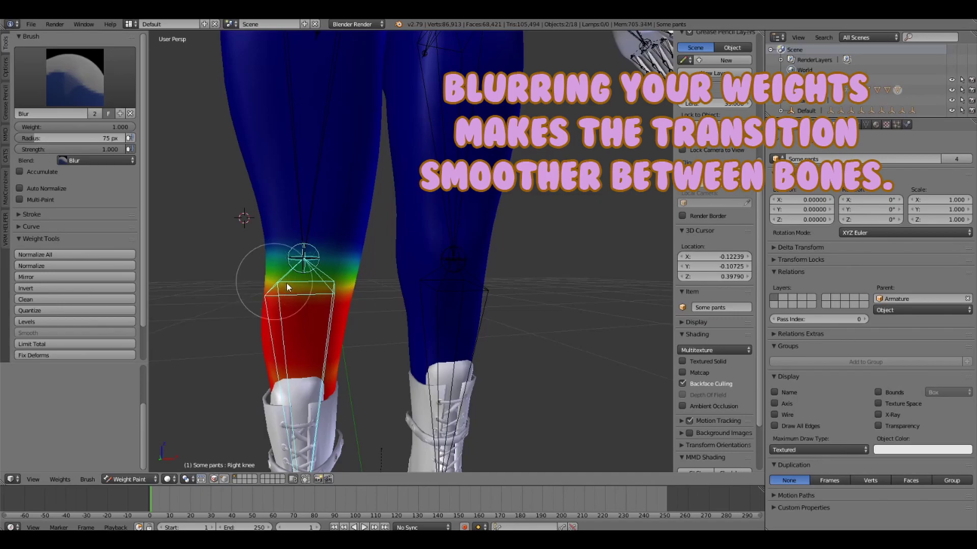
# Step: Select the Right leg bone and blur its weight boundary around the knee
pyautogui.rightClick(312, 232)
pyautogui.moveTo(353, 252)
pyautogui.mouseDown()
pyautogui.moveTo(265, 266)
pyautogui.moveTo(284, 261)
pyautogui.mouseUp()
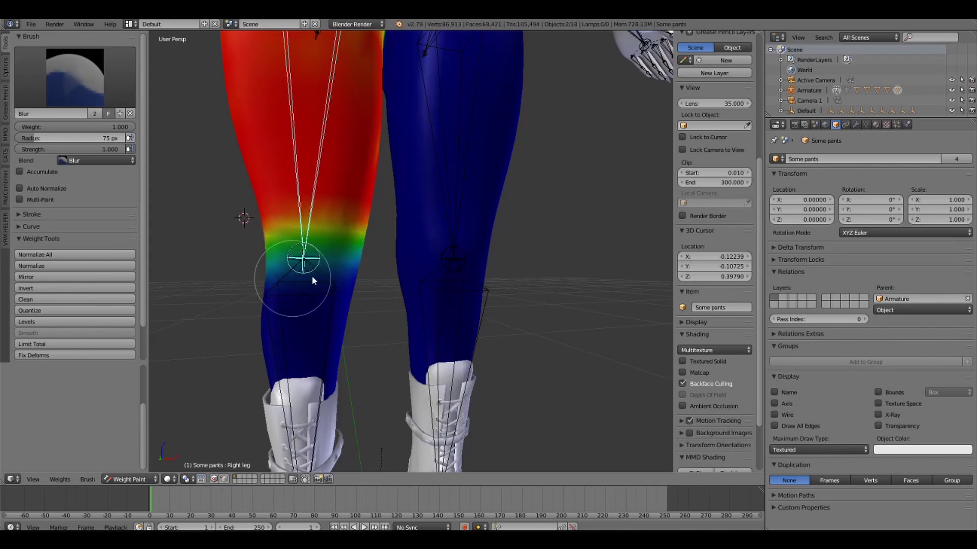
pyautogui.moveTo(322, 261)
pyautogui.mouseDown(button='middle')
pyautogui.moveTo(460, 263)
pyautogui.moveTo(316, 262)
pyautogui.mouseUp(button='middle')
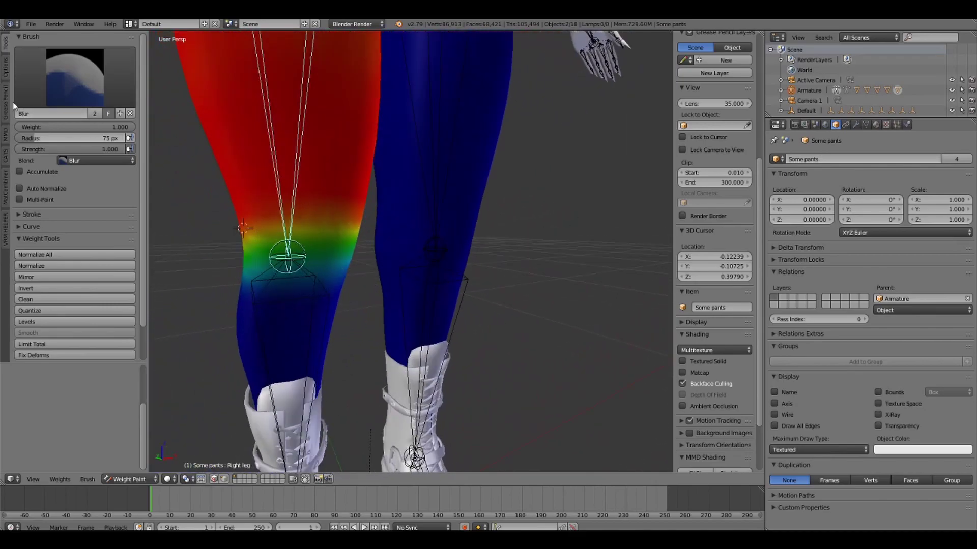
# Step: Put the armature in pose mode and set the viewport shading to GLSL
pyautogui.click(6, 156)
pyautogui.click(74, 96)
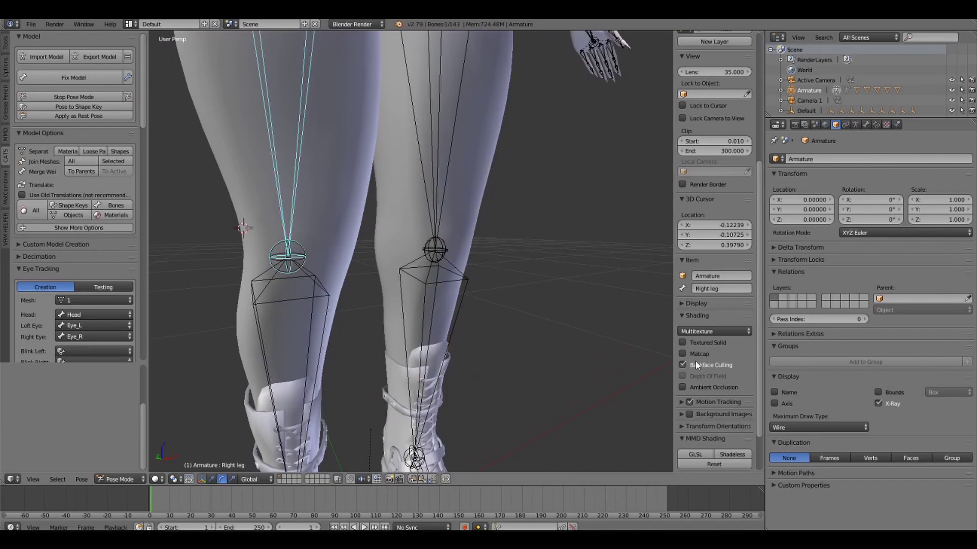
pyautogui.scroll(-3, 731, 391)
pyautogui.click(695, 403)
pyautogui.moveTo(363, 264); pyautogui.dragTo(337, 273, button='middle')
# Step: Bend the Right knee bone about 32 degrees around the X axis to test the new weights
pyautogui.rightClick(351, 272)
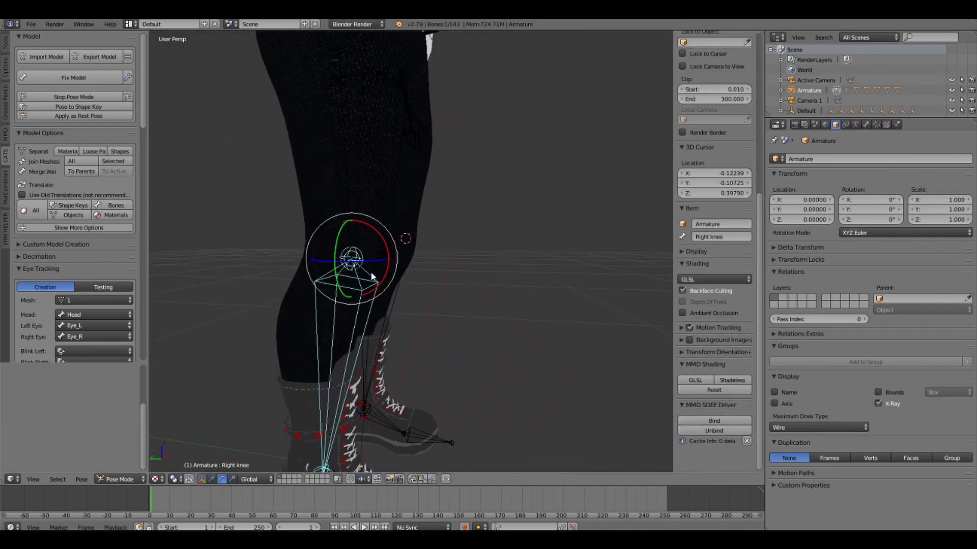
pyautogui.press('r')
pyautogui.press('x')
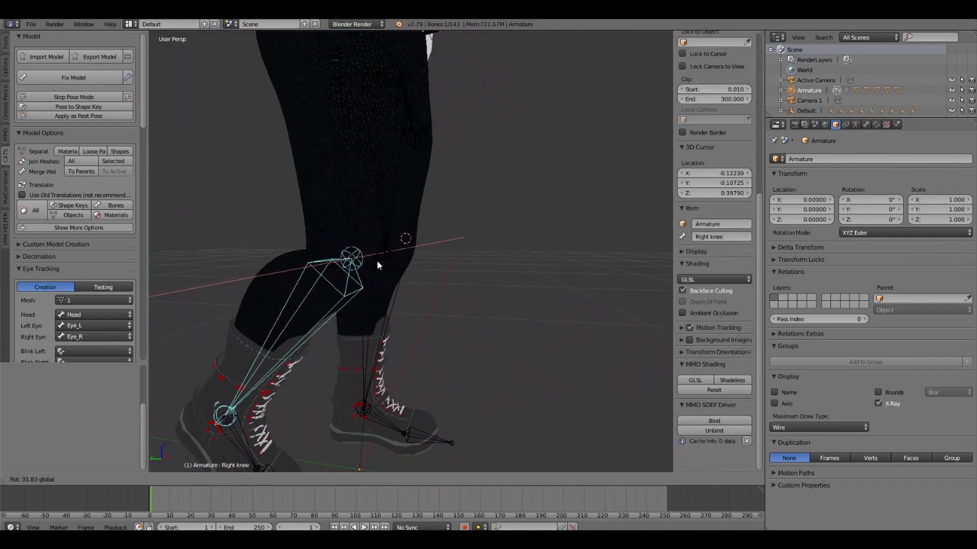
pyautogui.click(379, 265)
pyautogui.moveTo(378, 265); pyautogui.dragTo(485, 283, button='middle')
# Step: Select the Right leg bone and raise the thigh by rotating it around the X axis
pyautogui.rightClick(467, 249)
pyautogui.moveTo(467, 249); pyautogui.dragTo(393, 203, button='middle')
pyautogui.scroll(-3, 392, 202)
pyautogui.press('r')
pyautogui.press('x')
pyautogui.click(389, 123)
# Step: Reopen the pants mesh in Weight Paint and select the Right knee bone near the exposed skin behind the knee
pyautogui.scroll(3, 458, 142)
pyautogui.keyDown('shift'); pyautogui.moveTo(526, 155); pyautogui.dragTo(357, 163, button='middle'); pyautogui.keyUp('shift')
pyautogui.rightClick(357, 163)
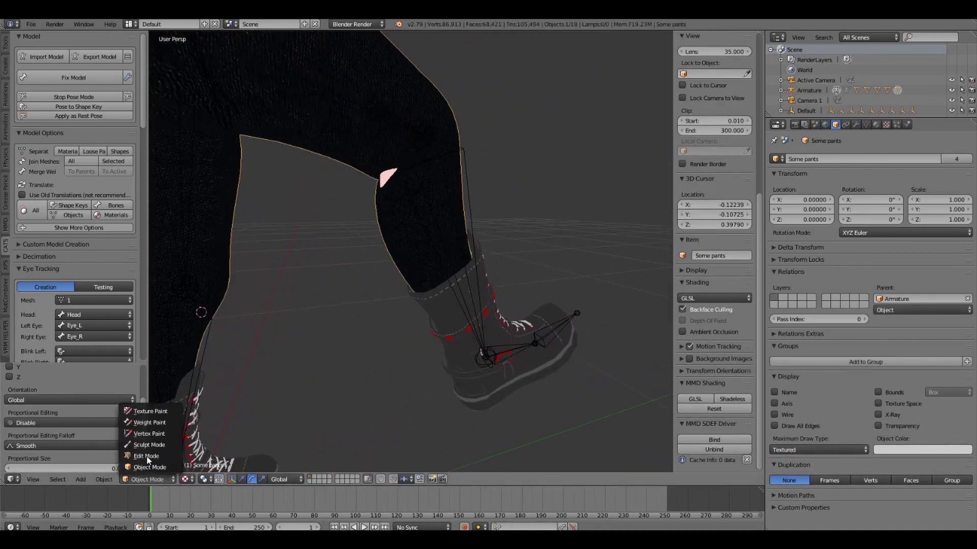
pyautogui.click(154, 423)
pyautogui.scroll(4, 389, 216)
pyautogui.moveTo(390, 216)
pyautogui.keyDown('shift'); pyautogui.mouseDown(button='middle')
pyautogui.moveTo(386, 288)
pyautogui.moveTo(393, 283)
pyautogui.mouseUp(button='middle'); pyautogui.keyUp('shift')
pyautogui.rightClick(416, 198)
pyautogui.rightClick(435, 193)
pyautogui.rightClick(452, 162)
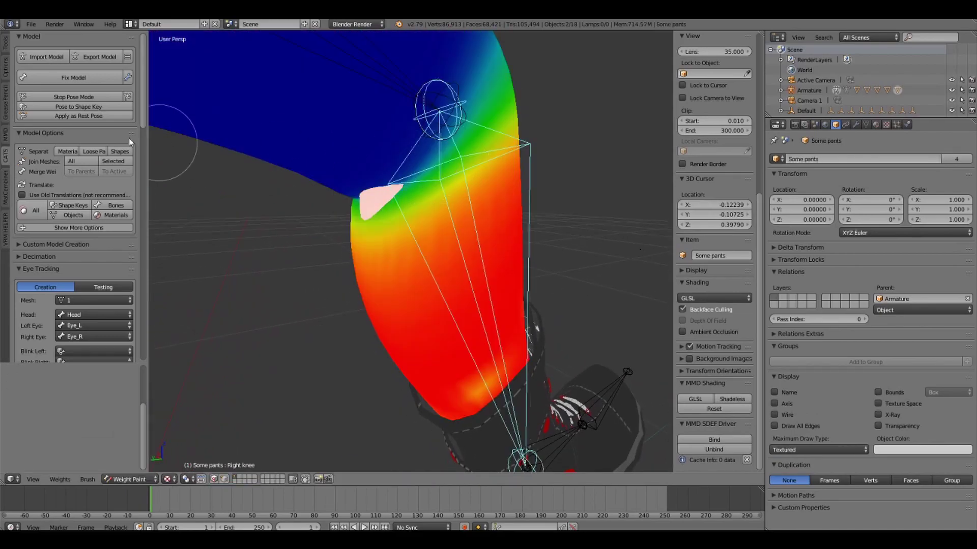
# Step: Choose the Darken weight paint brush and set its weight to 0 for the exposed skin behind the right knee
pyautogui.click(4, 40)
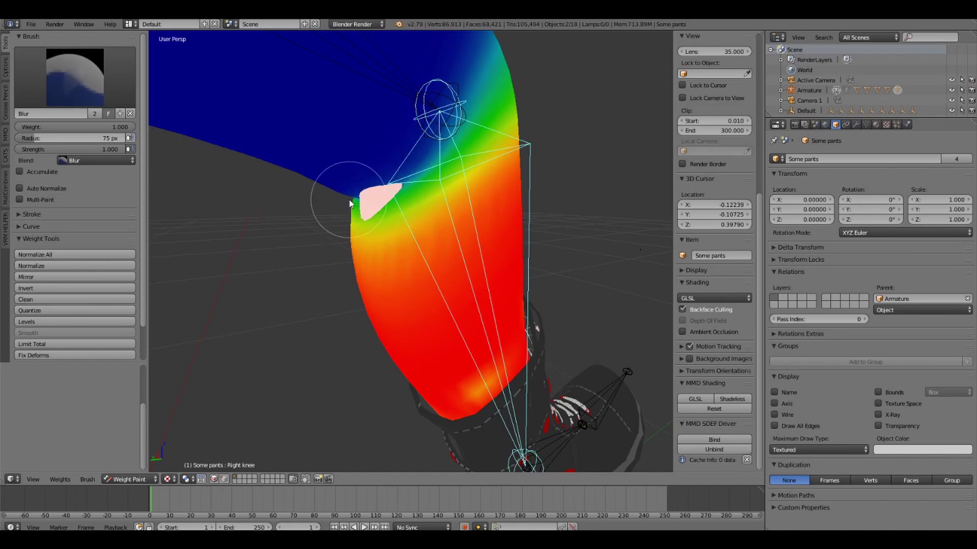
pyautogui.moveTo(350, 209)
pyautogui.mouseDown(button='middle')
pyautogui.moveTo(367, 248)
pyautogui.moveTo(393, 236)
pyautogui.mouseUp(button='middle')
pyautogui.click(51, 77)
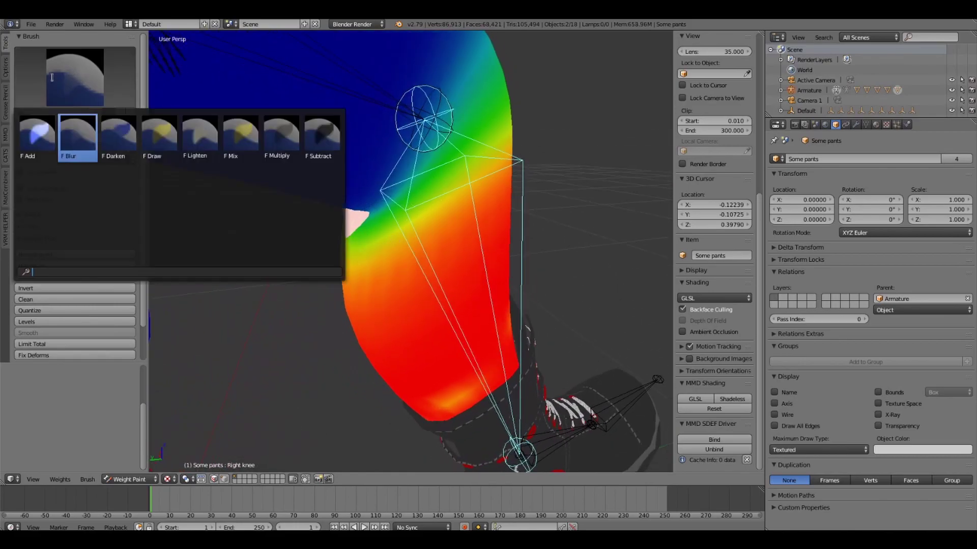
pyautogui.click(109, 143)
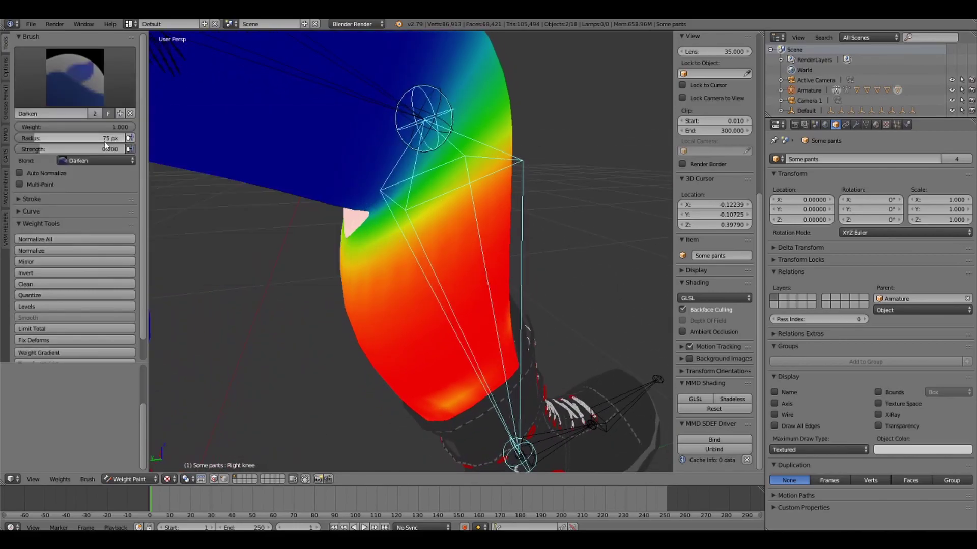
pyautogui.moveTo(366, 218); pyautogui.dragTo(374, 218, button='middle')
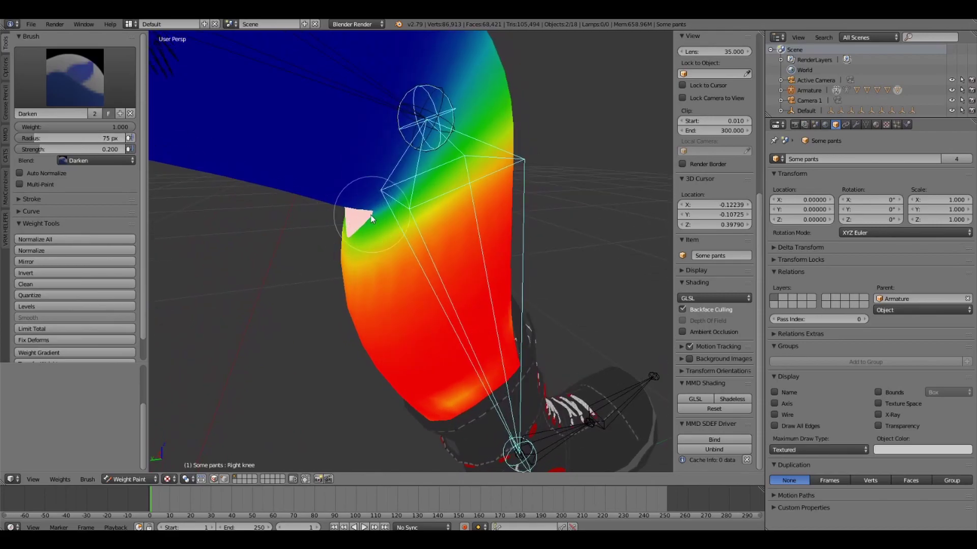
pyautogui.click(69, 82)
pyautogui.click(54, 124)
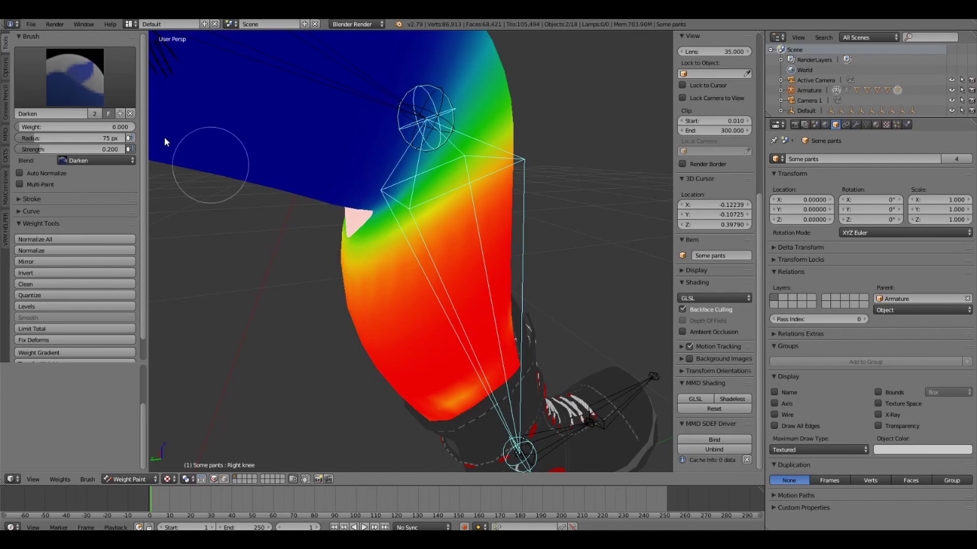
# Step: Select the Right leg bone and paint its weights behind the knee with the Darken brush to cover the exposed skin
pyautogui.click(76, 80)
pyautogui.click(151, 137)
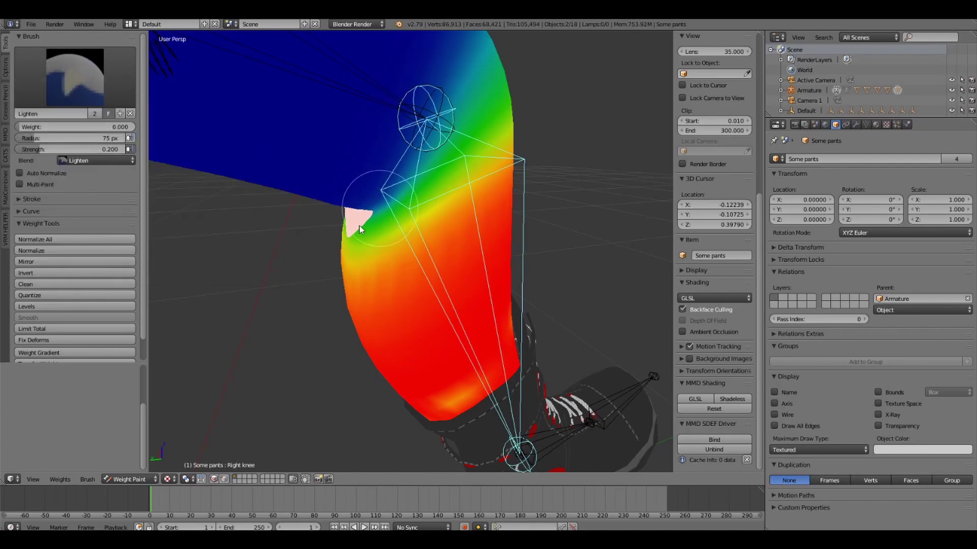
pyautogui.rightClick(359, 101)
pyautogui.click(68, 78)
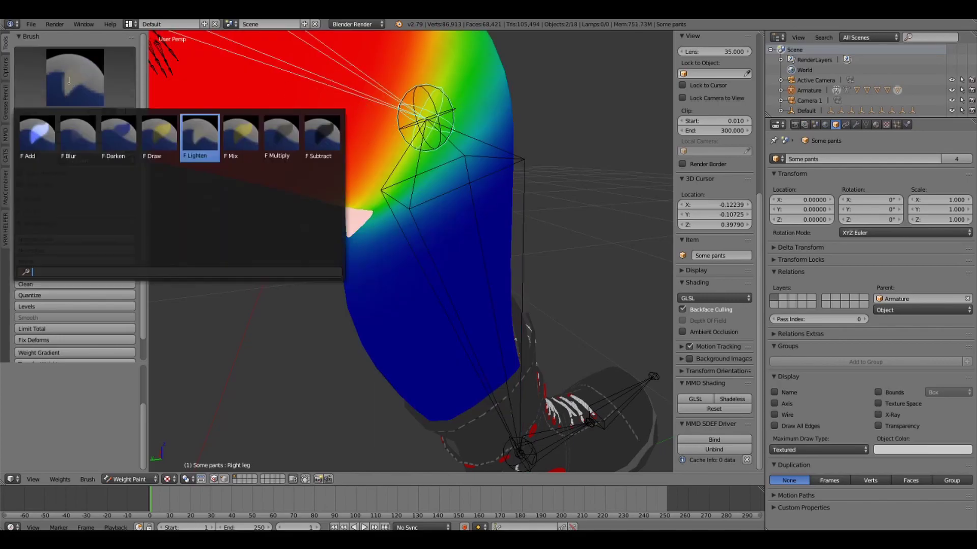
pyautogui.click(114, 147)
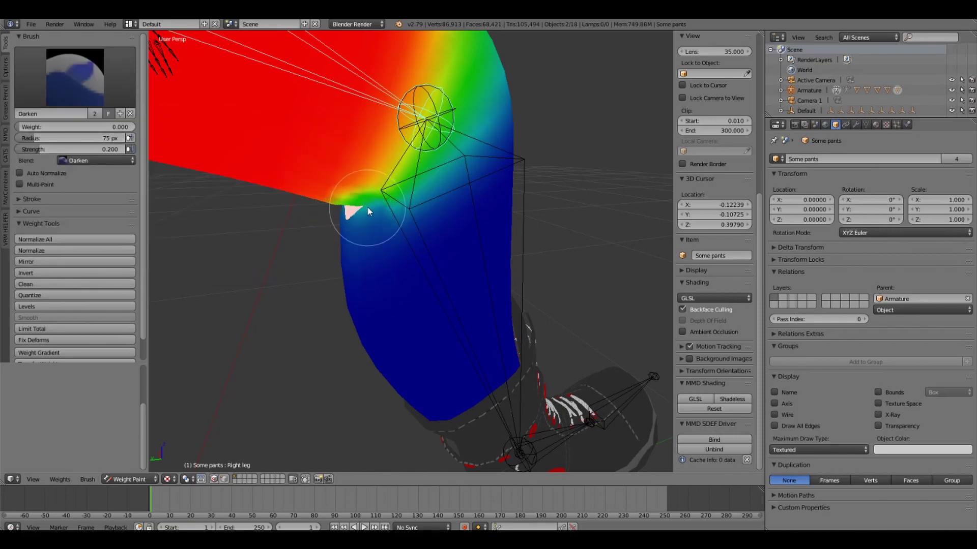
pyautogui.moveTo(355, 208)
pyautogui.mouseDown(button='middle')
pyautogui.moveTo(392, 195)
pyautogui.moveTo(331, 203)
pyautogui.moveTo(363, 183)
pyautogui.mouseUp(button='middle')
# Step: Select the Right knee bone and smooth its weights behind the knee with the Blur brush
pyautogui.rightClick(415, 166)
pyautogui.moveTo(415, 167)
pyautogui.mouseDown(button='middle')
pyautogui.moveTo(364, 187)
pyautogui.moveTo(492, 196)
pyautogui.mouseUp(button='middle')
pyautogui.click(68, 78)
pyautogui.click(77, 147)
pyautogui.moveTo(441, 176)
pyautogui.mouseDown(button='middle')
pyautogui.moveTo(491, 179)
pyautogui.moveTo(346, 206)
pyautogui.mouseUp(button='middle')
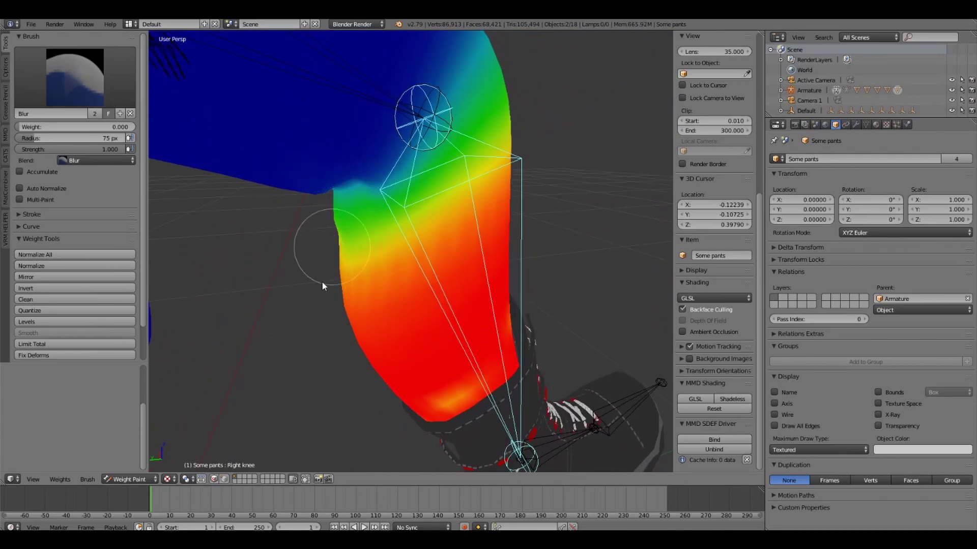
pyautogui.moveTo(396, 149)
pyautogui.mouseDown(button='middle')
pyautogui.moveTo(331, 182)
pyautogui.moveTo(476, 176)
pyautogui.moveTo(541, 203)
pyautogui.moveTo(346, 174)
pyautogui.mouseUp(button='middle')
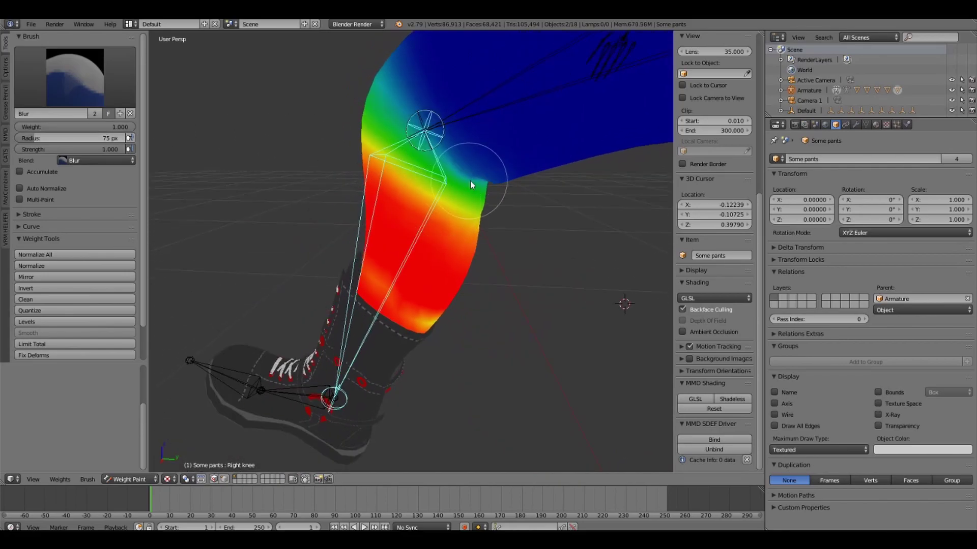
pyautogui.moveTo(511, 200)
pyautogui.mouseDown(button='middle')
pyautogui.moveTo(349, 163)
pyautogui.moveTo(329, 192)
pyautogui.mouseUp(button='middle')
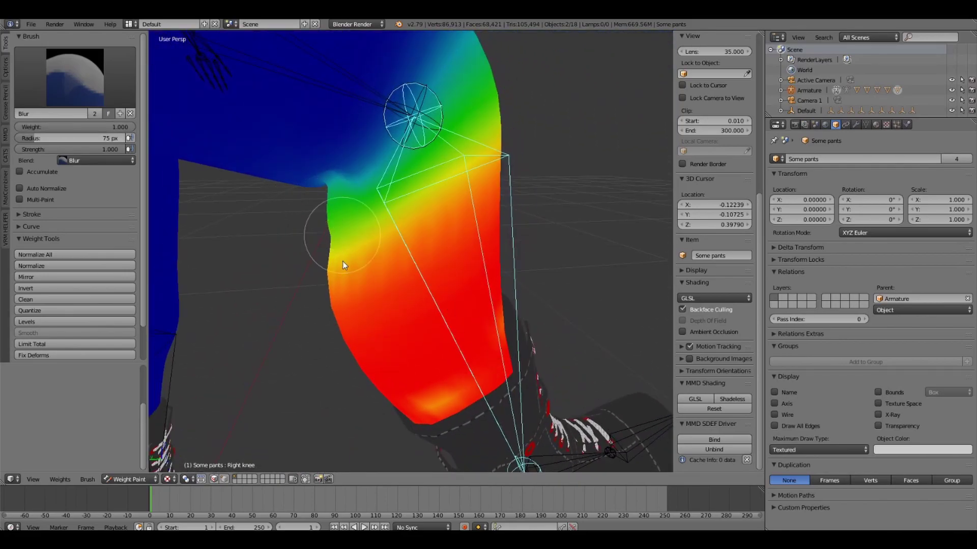
# Step: Check the repaired knee from the front and stop pose mode on the avatar's armature
pyautogui.scroll(-2, 376, 250)
pyautogui.moveTo(383, 250); pyautogui.dragTo(557, 237, button='middle')
pyautogui.moveTo(421, 247); pyautogui.dragTo(534, 240, button='middle')
pyautogui.click(6, 156)
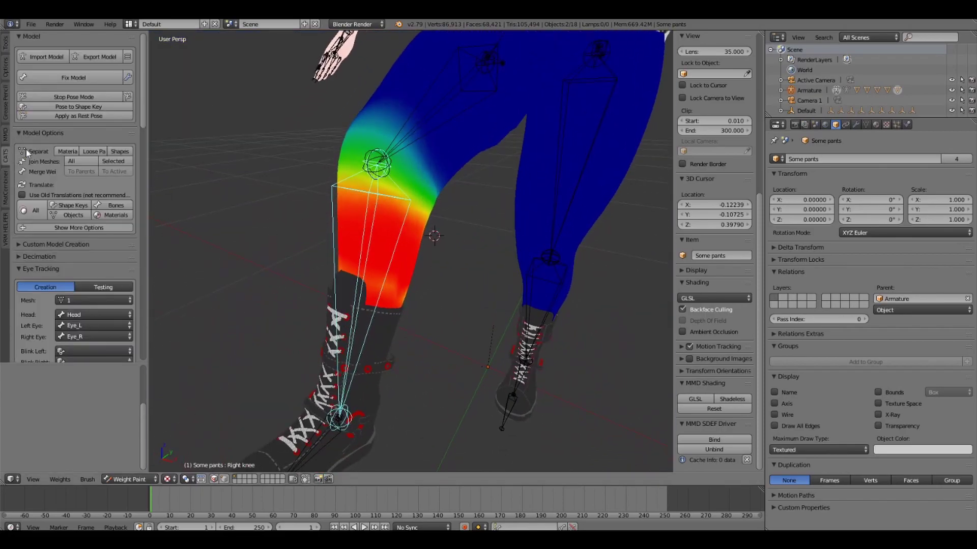
pyautogui.click(70, 98)
pyautogui.moveTo(452, 270)
pyautogui.mouseDown()
pyautogui.moveTo(452, 255)
pyautogui.moveTo(454, 263)
pyautogui.mouseUp()
pyautogui.click(729, 393)
pyautogui.moveTo(305, 270); pyautogui.dragTo(391, 263, button='middle')
pyautogui.moveTo(218, 296)
pyautogui.mouseDown()
pyautogui.moveTo(195, 240)
pyautogui.moveTo(206, 249)
pyautogui.moveTo(184, 251)
pyautogui.mouseUp()
pyautogui.moveTo(184, 251); pyautogui.dragTo(398, 219, button='middle')
pyautogui.moveTo(342, 232); pyautogui.dragTo(353, 288)
pyautogui.rightClick(352, 287)
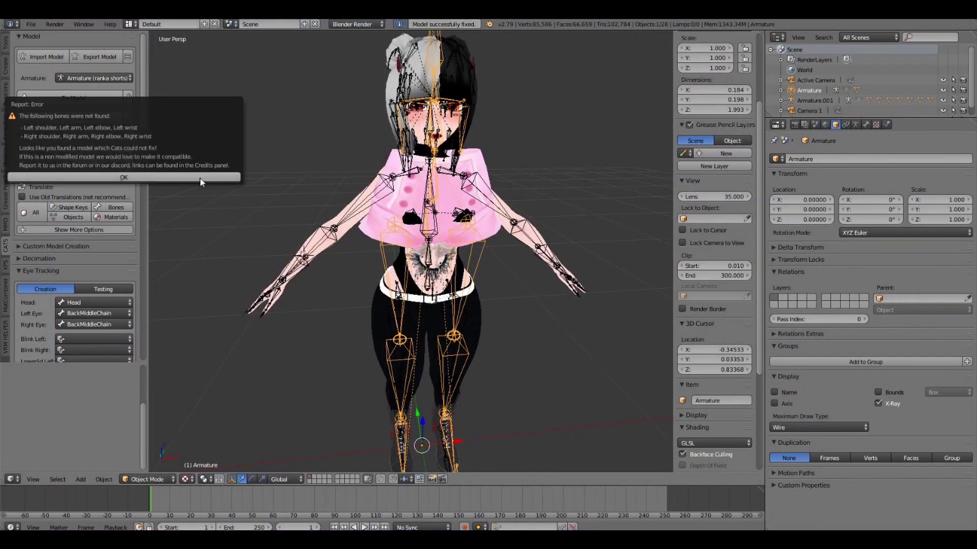
# Step: Delete the black pants from the avatar
pyautogui.rightClick(416, 302)
pyautogui.press('x')
pyautogui.click(417, 303)
# Step: Move the imported shorts' armature about 0.31 down in Z and about 0.05 along Y to seat the shorts on the hips
pyautogui.rightClick(453, 351)
pyautogui.scroll(-2, 433, 330)
pyautogui.moveTo(427, 396); pyautogui.dragTo(415, 356, button='middle')
pyautogui.moveTo(405, 373); pyautogui.dragTo(405, 414)
pyautogui.moveTo(404, 415); pyautogui.dragTo(491, 439, button='middle')
pyautogui.moveTo(371, 440); pyautogui.dragTo(358, 438)
pyautogui.moveTo(358, 439); pyautogui.dragTo(295, 432, button='middle')
# Step: Hide both armatures and open the ranka shorts mesh in Edit Mode
pyautogui.press('h')
pyautogui.rightClick(348, 182)
pyautogui.press('h')
pyautogui.moveTo(348, 183); pyautogui.dragTo(358, 250, button='middle')
pyautogui.rightClick(363, 249)
pyautogui.click(147, 479)
pyautogui.click(148, 456)
# Step: Move vertices of the shorts with proportional editing to begin pulling the fabric outside the hips
pyautogui.scroll(4, 316, 219)
pyautogui.rightClick(329, 179)
pyautogui.moveTo(368, 178); pyautogui.dragTo(360, 184)
pyautogui.scroll(-9, 365, 181)
pyautogui.moveTo(360, 184); pyautogui.dragTo(333, 204, button='middle')
pyautogui.rightClick(438, 199)
pyautogui.moveTo(469, 199); pyautogui.dragTo(476, 197)
pyautogui.moveTo(476, 197); pyautogui.dragTo(417, 244, button='middle')
# Step: Pull the front of the shorts forward along the Y axis with proportional editing to cover the exposed thigh skin
pyautogui.moveTo(382, 184); pyautogui.dragTo(378, 189)
pyautogui.moveTo(378, 291); pyautogui.dragTo(450, 269, button='middle')
pyautogui.moveTo(476, 275); pyautogui.dragTo(478, 278)
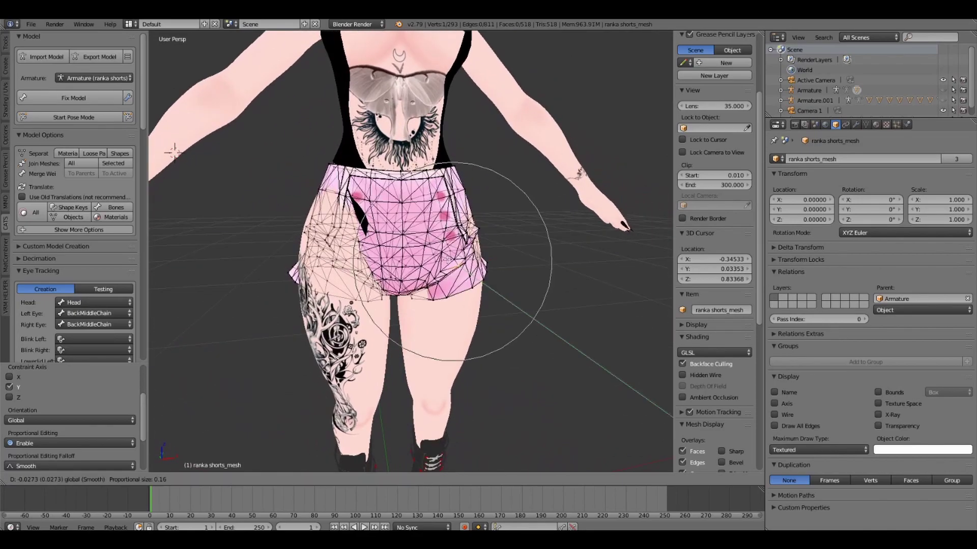
pyautogui.moveTo(478, 278); pyautogui.dragTo(458, 277, button='middle')
pyautogui.moveTo(458, 277); pyautogui.dragTo(460, 280)
pyautogui.moveTo(460, 280); pyautogui.dragTo(351, 269, button='middle')
pyautogui.moveTo(458, 257); pyautogui.dragTo(466, 260)
# Step: Reposition vertices on the body and leg hem of the shorts so the skin stops clipping through
pyautogui.rightClick(404, 209)
pyautogui.moveTo(433, 218); pyautogui.dragTo(443, 222)
pyautogui.rightClick(359, 265)
pyautogui.moveTo(341, 279); pyautogui.dragTo(339, 281)
pyautogui.click(420, 443)
pyautogui.moveTo(419, 443)
pyautogui.mouseDown(button='middle')
pyautogui.moveTo(413, 429)
pyautogui.moveTo(415, 460)
pyautogui.mouseUp(button='middle')
pyautogui.press('g')
pyautogui.moveTo(413, 277); pyautogui.dragTo(406, 281)
pyautogui.moveTo(405, 281); pyautogui.dragTo(414, 299, button='middle')
# Step: Nudge further vertices around the hips and leg openings outward with proportional editing, finishing with a move along the X axis
pyautogui.rightClick(471, 209)
pyautogui.moveTo(442, 226); pyautogui.dragTo(434, 230)
pyautogui.moveTo(433, 229); pyautogui.dragTo(504, 242, button='middle')
pyautogui.rightClick(395, 185)
pyautogui.moveTo(400, 210); pyautogui.dragTo(400, 212)
pyautogui.moveTo(400, 212); pyautogui.dragTo(565, 162, button='middle')
pyautogui.rightClick(355, 282)
pyautogui.moveTo(346, 270); pyautogui.dragTo(338, 269)
pyautogui.moveTo(338, 269); pyautogui.dragTo(438, 234, button='middle')
# Step: Reshape the back hem of the shorts' right leg with proportional moves, including along the Y axis
pyautogui.rightClick(332, 259)
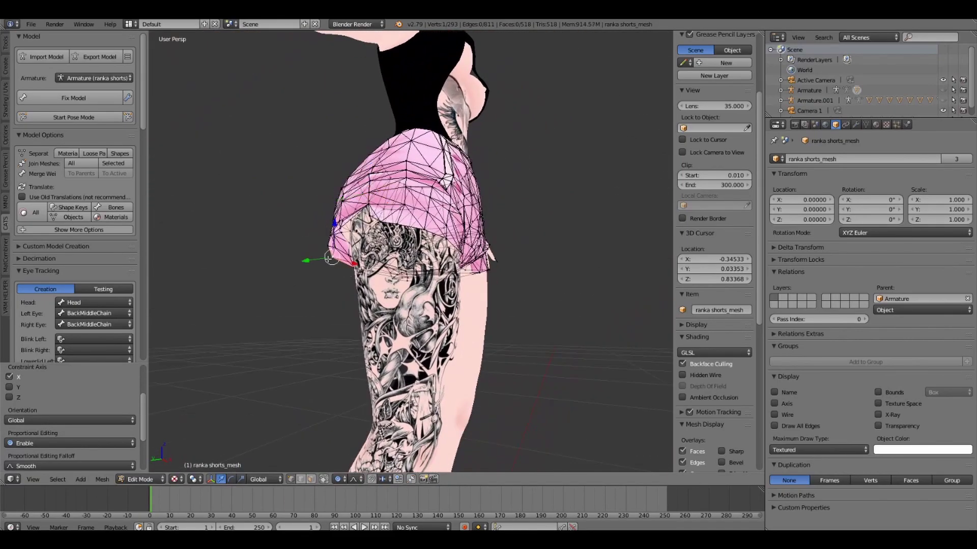
pyautogui.moveTo(318, 262); pyautogui.dragTo(317, 263)
pyautogui.moveTo(317, 263); pyautogui.dragTo(537, 243, button='middle')
pyautogui.scroll(4, 552, 272)
pyautogui.scroll(2, 453, 270)
pyautogui.moveTo(432, 282)
pyautogui.mouseDown(button='middle')
pyautogui.moveTo(453, 271)
pyautogui.moveTo(421, 270)
pyautogui.mouseUp(button='middle')
pyautogui.moveTo(371, 277); pyautogui.dragTo(383, 276)
pyautogui.moveTo(383, 276); pyautogui.dragTo(327, 266, button='middle')
# Step: Shift the inner leg hem vertices near the crotch sideways to cover the skin between the thighs
pyautogui.moveTo(236, 223); pyautogui.dragTo(360, 266, button='middle')
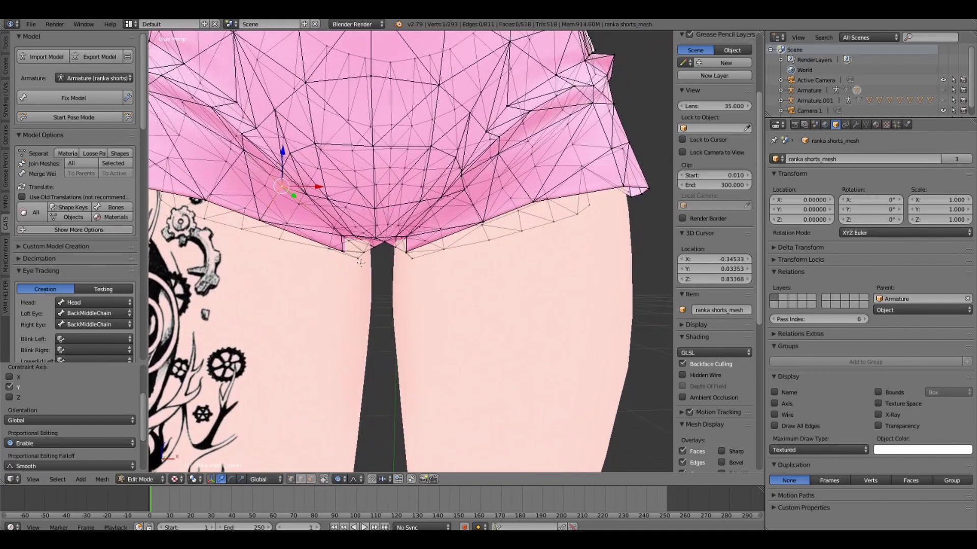
pyautogui.moveTo(403, 264); pyautogui.dragTo(405, 264)
pyautogui.moveTo(405, 264); pyautogui.dragTo(260, 219, button='middle')
pyautogui.moveTo(493, 265); pyautogui.dragTo(508, 266)
pyautogui.moveTo(285, 229); pyautogui.dragTo(444, 265, button='middle')
pyautogui.moveTo(468, 266); pyautogui.dragTo(476, 266)
pyautogui.moveTo(476, 266)
pyautogui.mouseDown(button='middle')
pyautogui.moveTo(508, 249)
pyautogui.moveTo(457, 261)
pyautogui.mouseUp(button='middle')
pyautogui.moveTo(450, 260); pyautogui.dragTo(455, 260)
pyautogui.moveTo(433, 259)
pyautogui.mouseDown(button='middle')
pyautogui.moveTo(459, 260)
pyautogui.moveTo(406, 258)
pyautogui.moveTo(409, 267)
pyautogui.mouseUp(button='middle')
# Step: Circle-select the faces of the shorts' crotch and the adjoining inner leg hems
pyautogui.scroll(4, 406, 260)
pyautogui.press('c')
pyautogui.moveTo(365, 240); pyautogui.dragTo(519, 243)
pyautogui.moveTo(519, 244); pyautogui.dragTo(501, 231, button='middle')
pyautogui.press('c')
pyautogui.moveTo(473, 224); pyautogui.dragTo(399, 251)
pyautogui.press('w')
pyautogui.moveTo(398, 251); pyautogui.dragTo(462, 203, button='middle')
pyautogui.click(413, 292)
pyautogui.scroll(-4, 421, 258)
pyautogui.hotkey('ctrl', 'z')
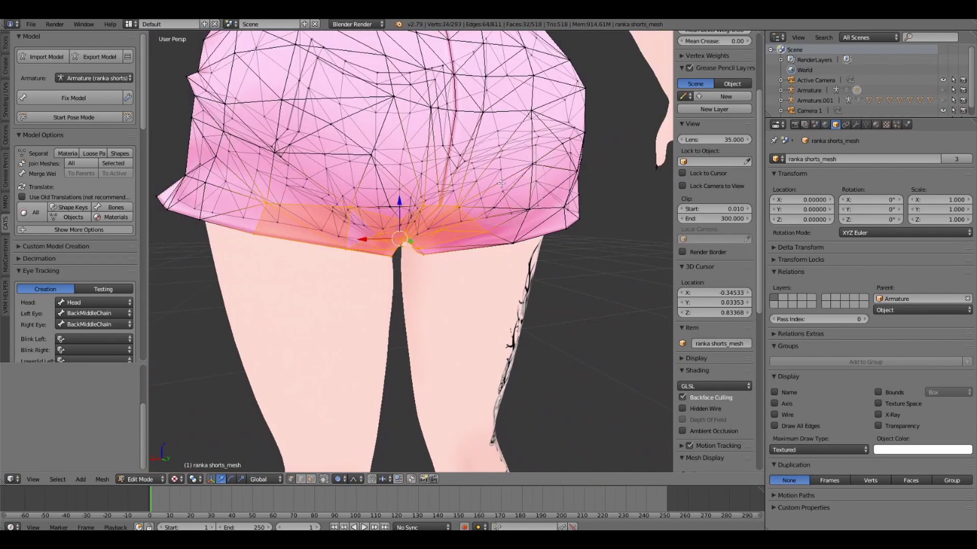
# Step: Subdivide the selected crotch faces of the shorts
pyautogui.moveTo(309, 272); pyautogui.dragTo(467, 255, button='middle')
pyautogui.scroll(4, 432, 245)
pyautogui.press('w')
pyautogui.click(433, 247)
# Step: Move vertices of the subdivided crotch along the X axis with proportional editing to wrap the fabric over the inner thighs
pyautogui.rightClick(448, 251)
pyautogui.moveTo(487, 253); pyautogui.dragTo(469, 256)
pyautogui.moveTo(469, 256); pyautogui.dragTo(479, 262, button='middle')
pyautogui.moveTo(479, 257); pyautogui.dragTo(460, 261)
pyautogui.scroll(-6, 461, 261)
pyautogui.moveTo(461, 261); pyautogui.dragTo(378, 262, button='middle')
pyautogui.scroll(2, 377, 262)
pyautogui.moveTo(378, 264); pyautogui.dragTo(390, 266)
pyautogui.moveTo(390, 266); pyautogui.dragTo(428, 267, button='middle')
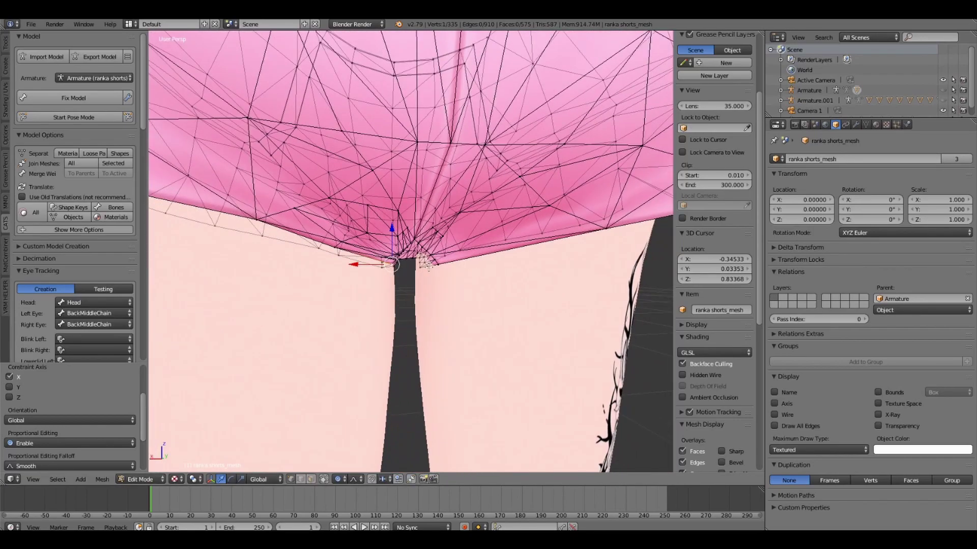
pyautogui.moveTo(392, 267); pyautogui.dragTo(390, 267)
pyautogui.scroll(2, 390, 267)
# Step: Adjust the remaining crotch hem vertices on both sides of the leg gap along the X axis
pyautogui.moveTo(391, 267); pyautogui.dragTo(412, 259, button='middle')
pyautogui.keyDown('shift'); pyautogui.rightClick(412, 259); pyautogui.keyUp('shift')
pyautogui.moveTo(404, 260); pyautogui.dragTo(397, 261)
pyautogui.moveTo(396, 261); pyautogui.dragTo(348, 262, button='middle')
pyautogui.rightClick(483, 258)
pyautogui.moveTo(447, 257); pyautogui.dragTo(443, 256)
pyautogui.moveTo(478, 257); pyautogui.dragTo(538, 244, button='middle')
pyautogui.scroll(-6, 443, 255)
pyautogui.scroll(-3, 538, 244)
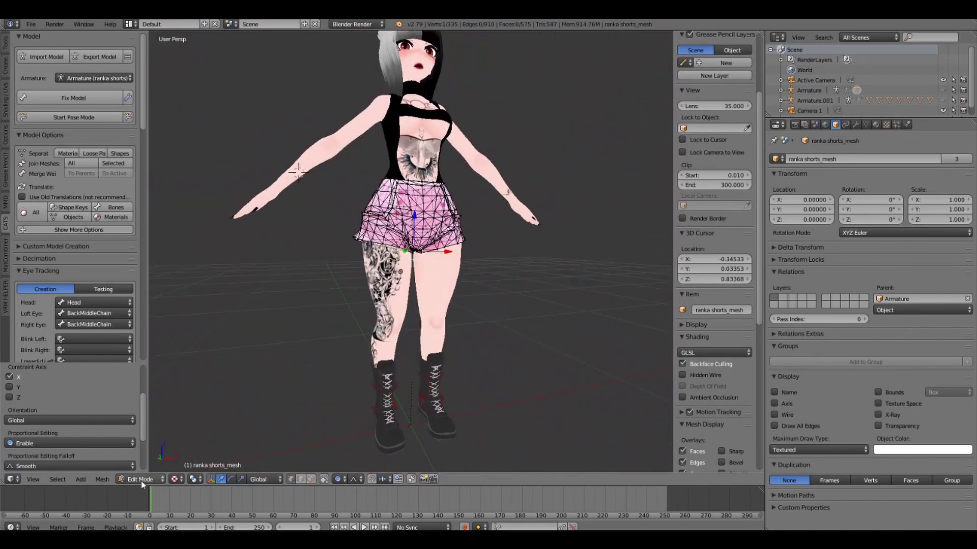
# Step: Return to Object Mode, set the active armature to Armature, and join all of the avatar's meshes
pyautogui.click(140, 479)
pyautogui.click(142, 467)
pyautogui.keyDown('shift'); pyautogui.moveTo(399, 225); pyautogui.dragTo(375, 300, button='middle'); pyautogui.keyUp('shift')
pyautogui.rightClick(396, 278)
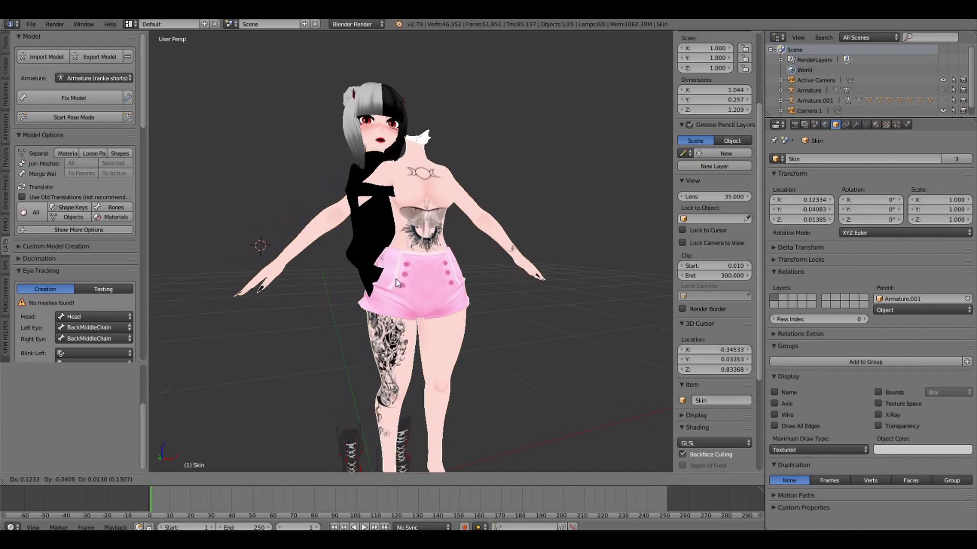
pyautogui.click(88, 78)
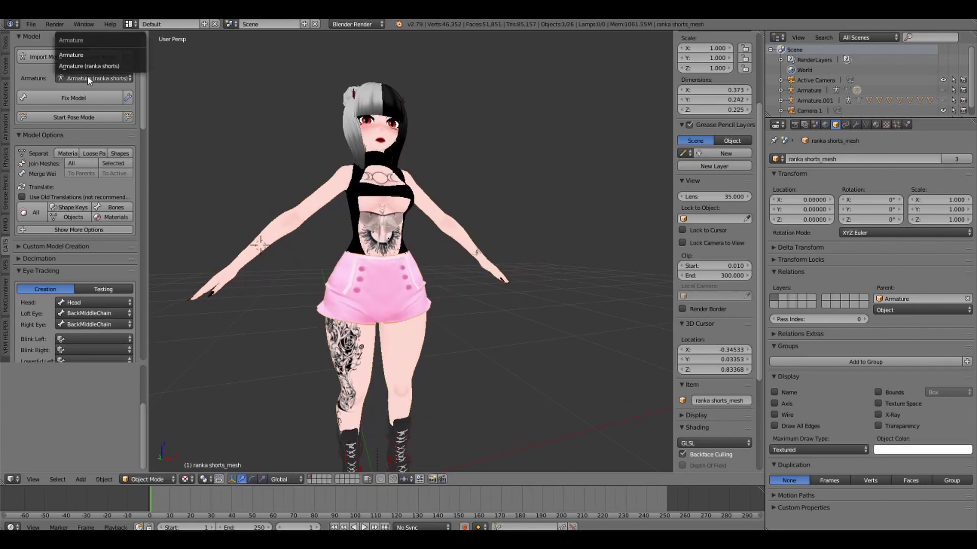
pyautogui.click(82, 55)
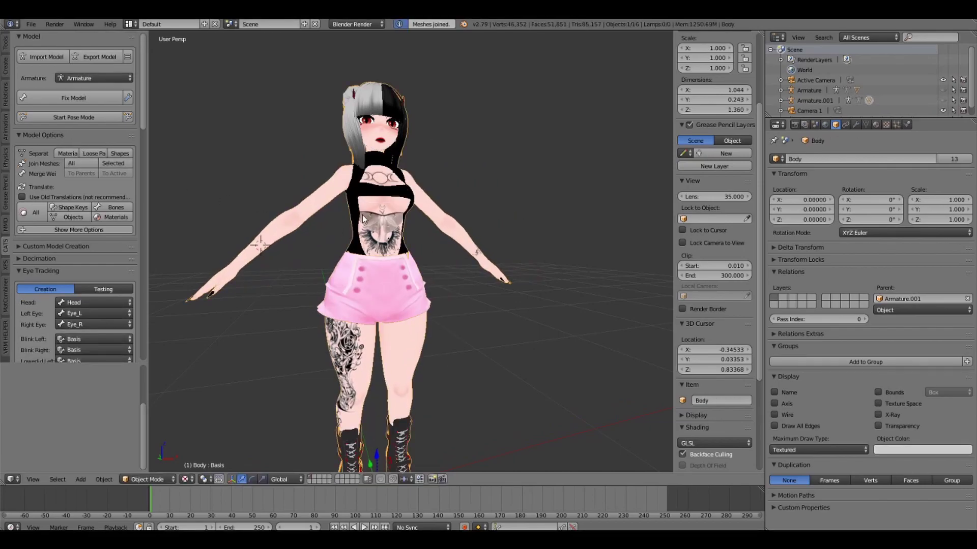
# Step: Join the shorts mesh into the Body mesh and unhide the armatures
pyautogui.rightClick(364, 224)
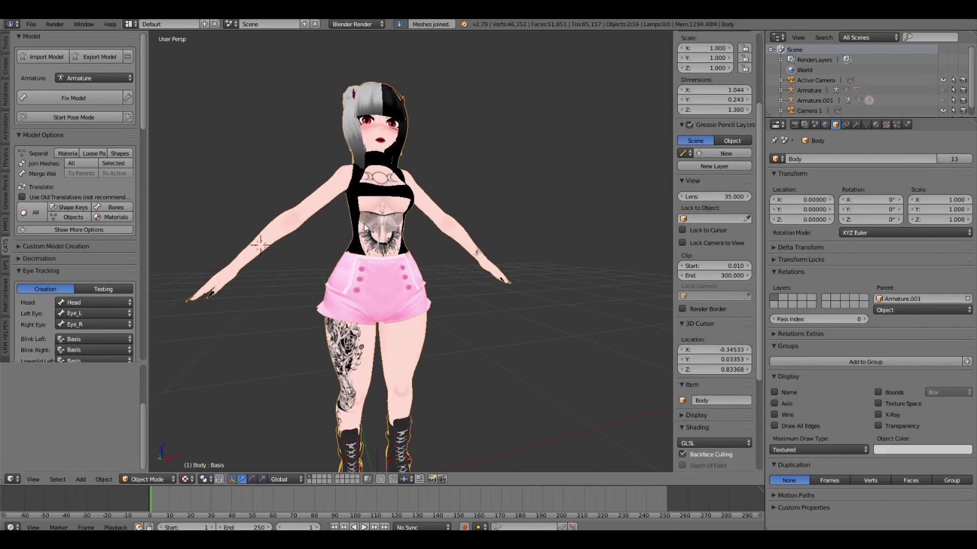
pyautogui.hotkey('alt', 'h')
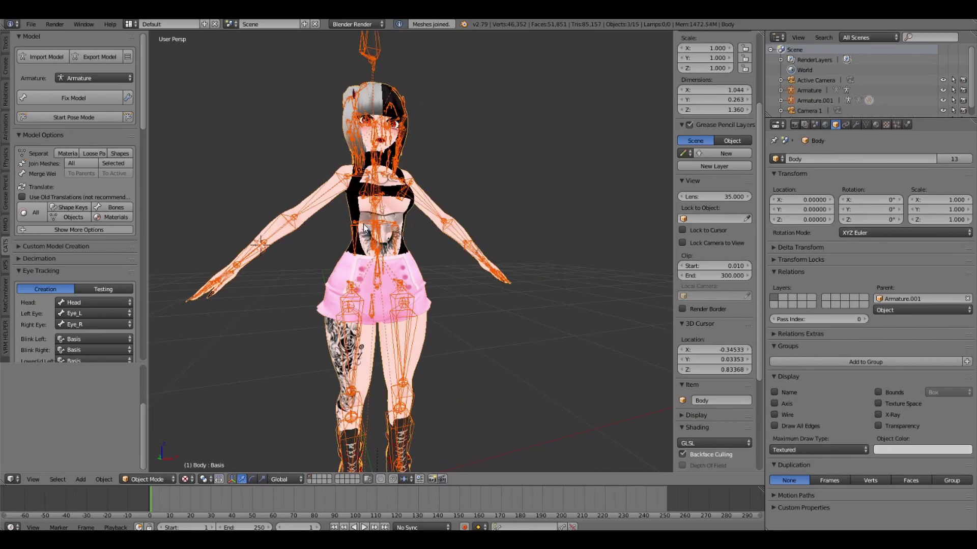
# Step: Delete the shorts' leftover armature and select the avatar's armature
pyautogui.rightClick(453, 71)
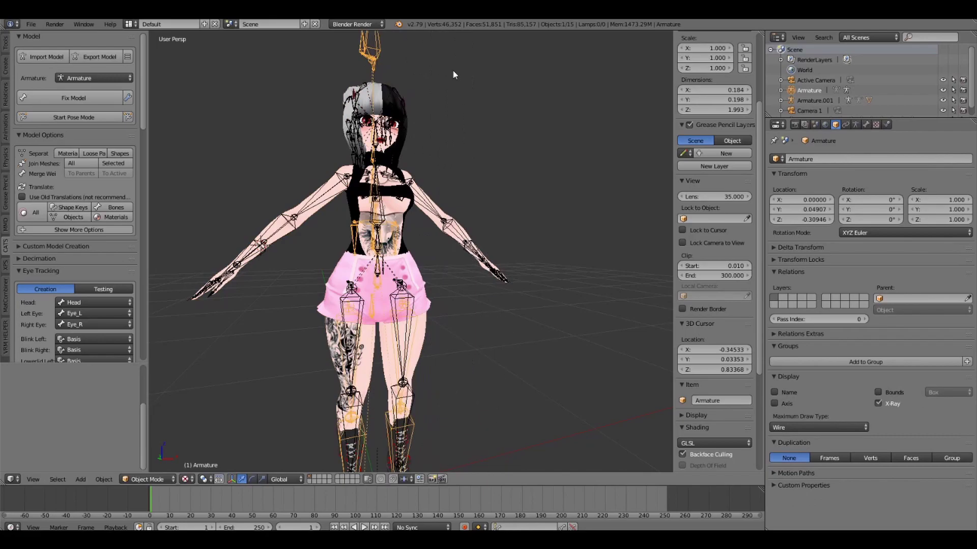
pyautogui.press('x')
pyautogui.click(449, 67)
pyautogui.rightClick(338, 172)
pyautogui.hotkey('ctrl', 'z')
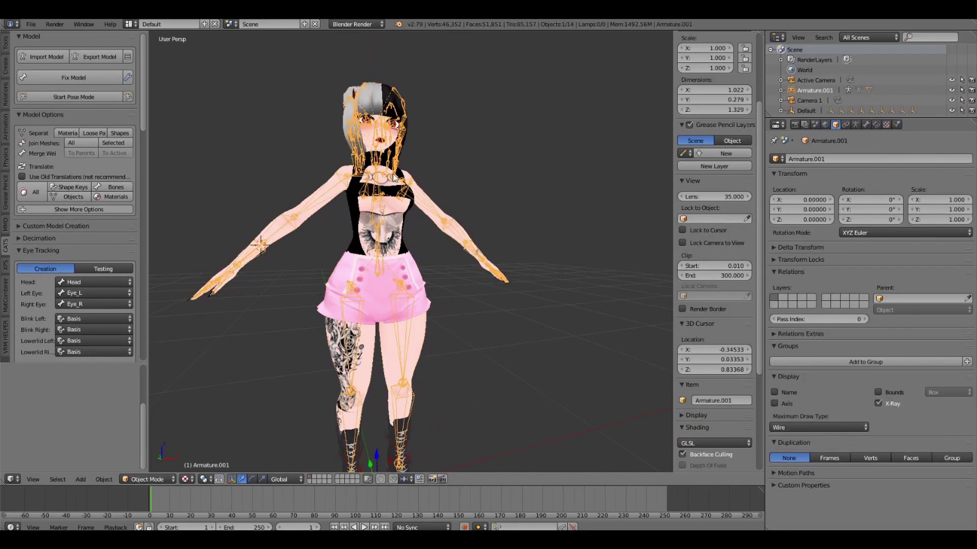
# Step: Enter pose mode and rotate the Right leg bone to check how the shorts deform from several angles
pyautogui.click(66, 97)
pyautogui.rightClick(352, 326)
pyautogui.press('r')
pyautogui.moveTo(376, 301); pyautogui.dragTo(375, 302)
pyautogui.moveTo(375, 302); pyautogui.dragTo(444, 301, button='middle')
pyautogui.moveTo(444, 303); pyautogui.dragTo(437, 313)
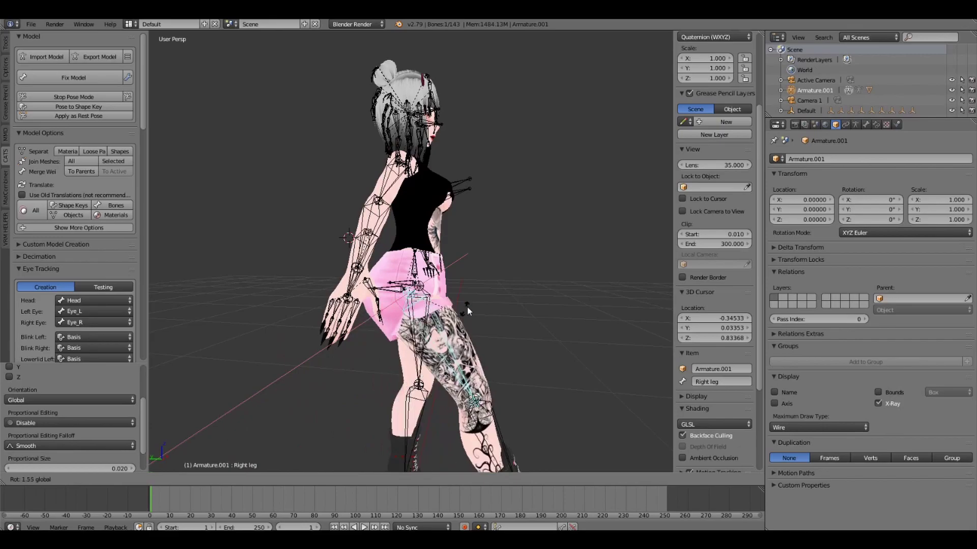
pyautogui.click(420, 333)
pyautogui.moveTo(420, 333); pyautogui.dragTo(366, 326, button='middle')
pyautogui.press('r')
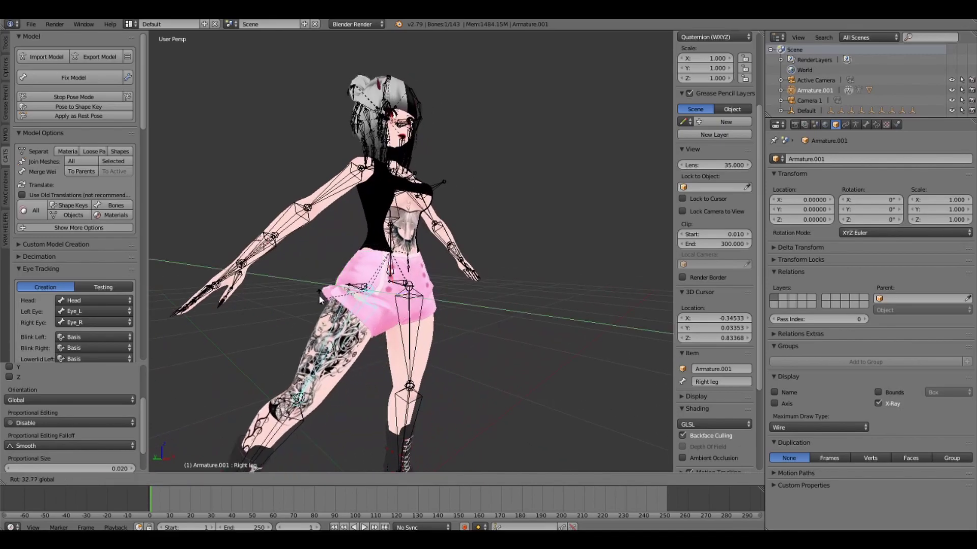
pyautogui.moveTo(336, 319); pyautogui.dragTo(337, 320)
# Step: Bend the avatar at the Spine bone to test the shorts' waist, and leave pose mode
pyautogui.rightClick(391, 269)
pyautogui.moveTo(398, 281)
pyautogui.mouseDown()
pyautogui.moveTo(375, 282)
pyautogui.moveTo(407, 274)
pyautogui.mouseUp()
pyautogui.rightClick(396, 250)
pyautogui.moveTo(390, 239); pyautogui.dragTo(337, 250)
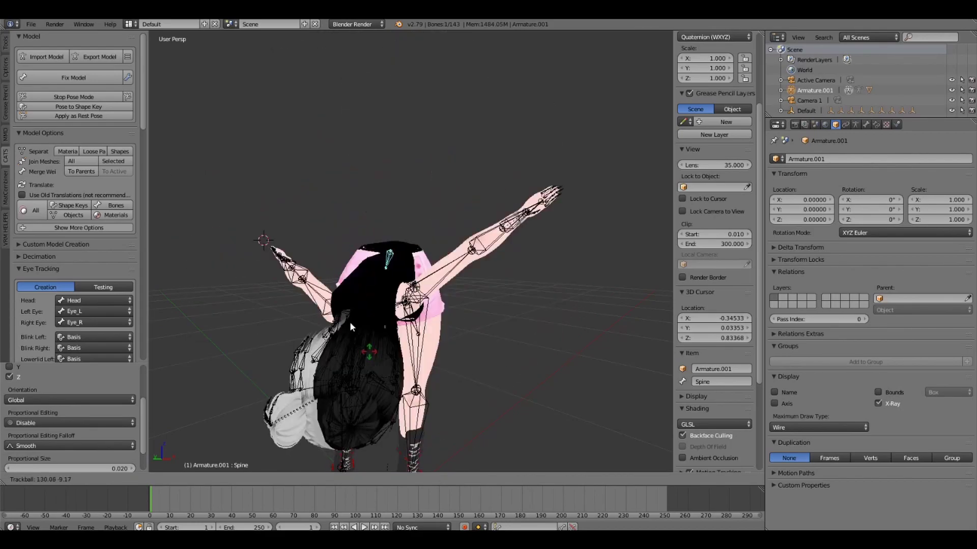
pyautogui.moveTo(368, 378); pyautogui.dragTo(427, 288)
pyautogui.moveTo(427, 288); pyautogui.dragTo(383, 294, button='middle')
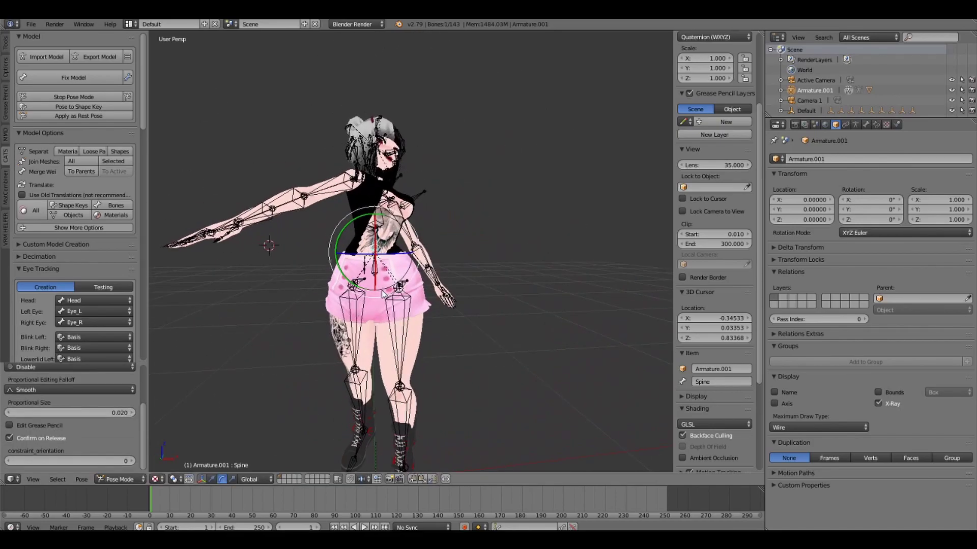
pyautogui.click(55, 95)
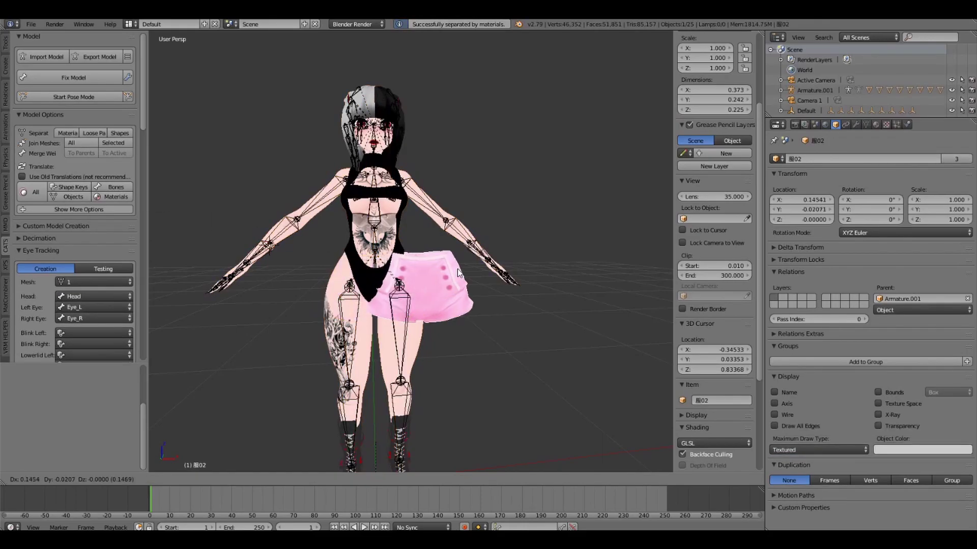
# Step: Subdivide the entire shorts mesh once in Edit Mode and return to Object Mode
pyautogui.click(153, 480)
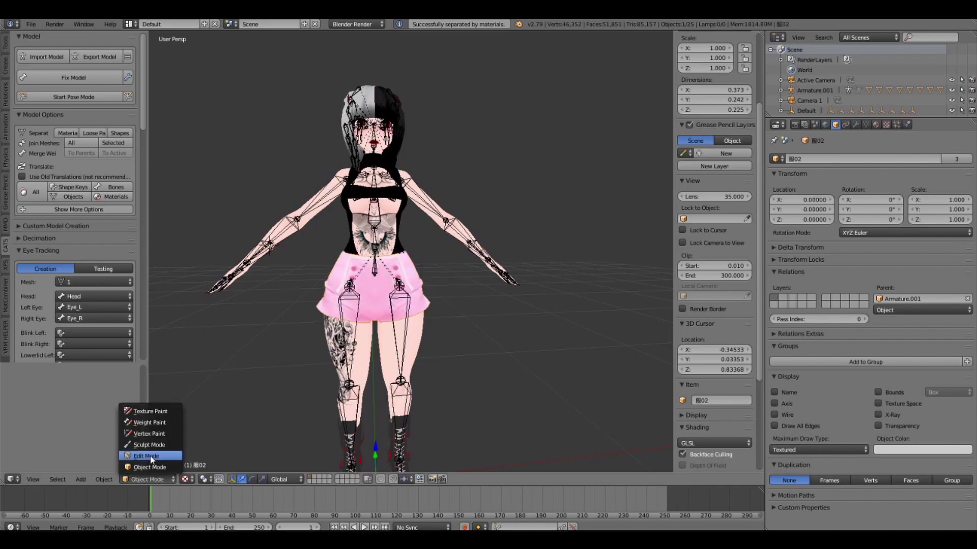
pyautogui.click(150, 457)
pyautogui.press('a')
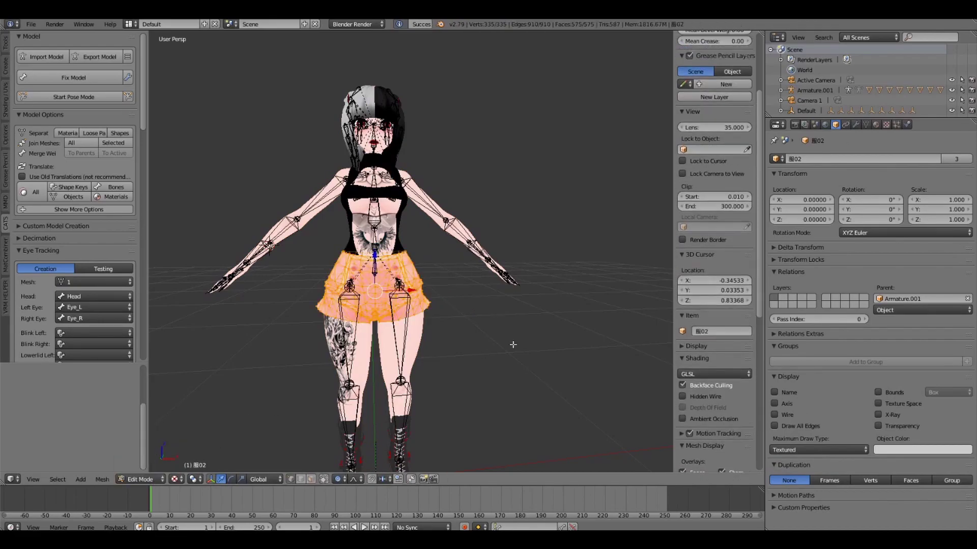
pyautogui.press('w')
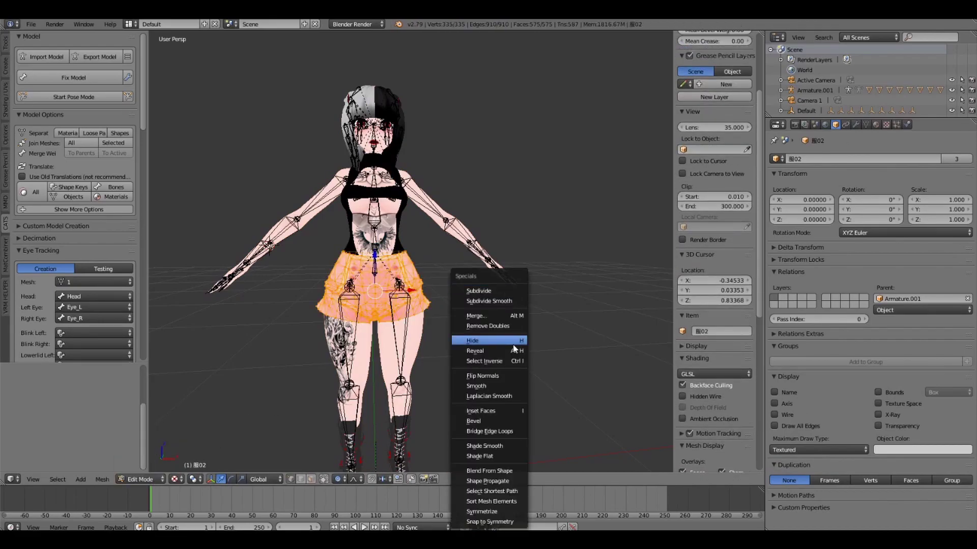
pyautogui.click(505, 294)
pyautogui.moveTo(482, 296); pyautogui.dragTo(465, 351, button='middle')
pyautogui.scroll(2, 298, 377)
pyautogui.moveTo(227, 246); pyautogui.dragTo(213, 264, button='middle')
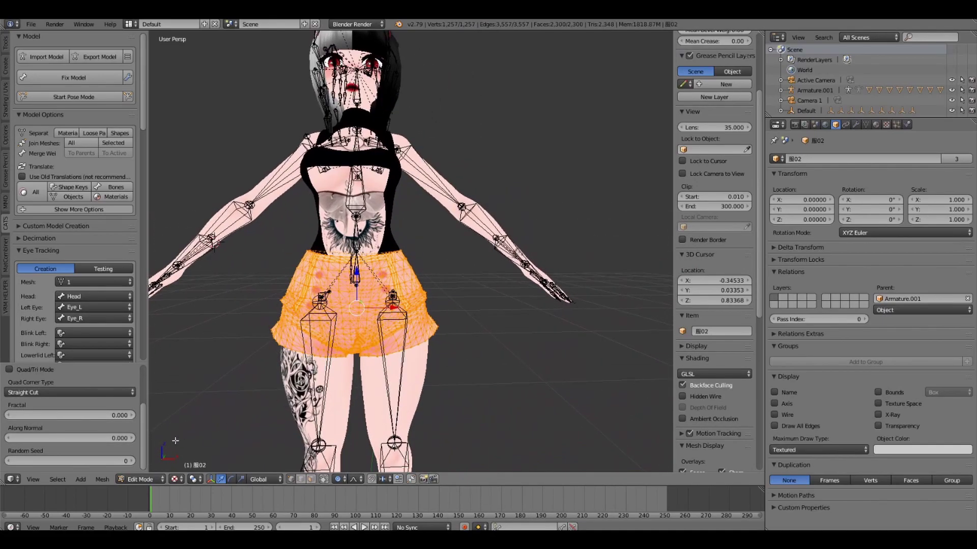
pyautogui.click(141, 479)
pyautogui.click(162, 466)
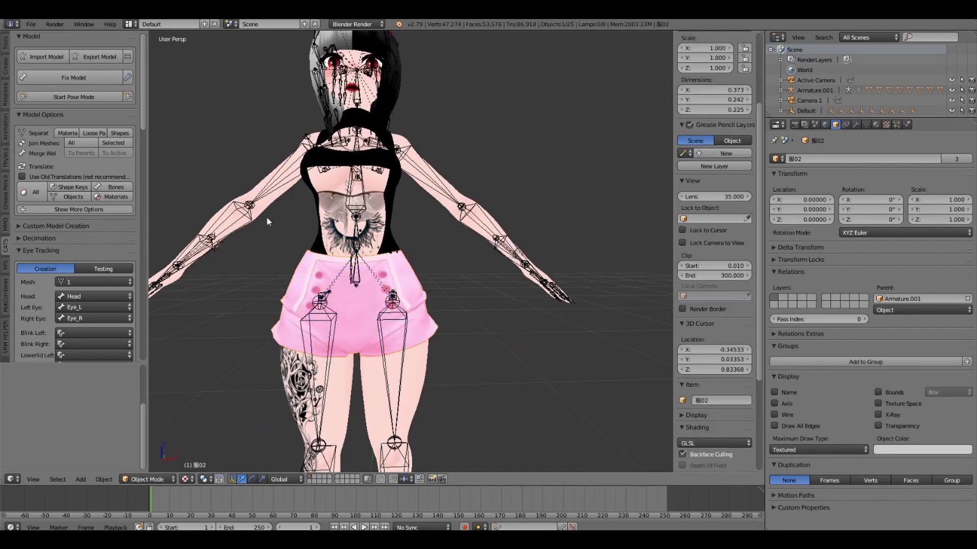
# Step: In Edit Mode on the shorts, move a waistband vertex beside the avatar's left hip with proportional editing
pyautogui.keyDown('shift'); pyautogui.rightClick(298, 283); pyautogui.keyUp('shift')
pyautogui.rightClick(298, 283)
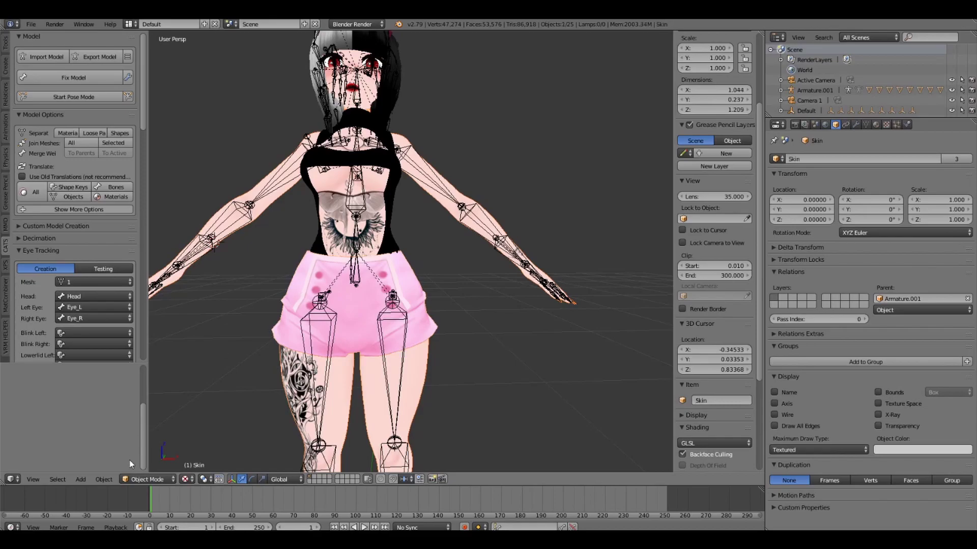
pyautogui.rightClick(281, 307)
pyautogui.click(133, 478)
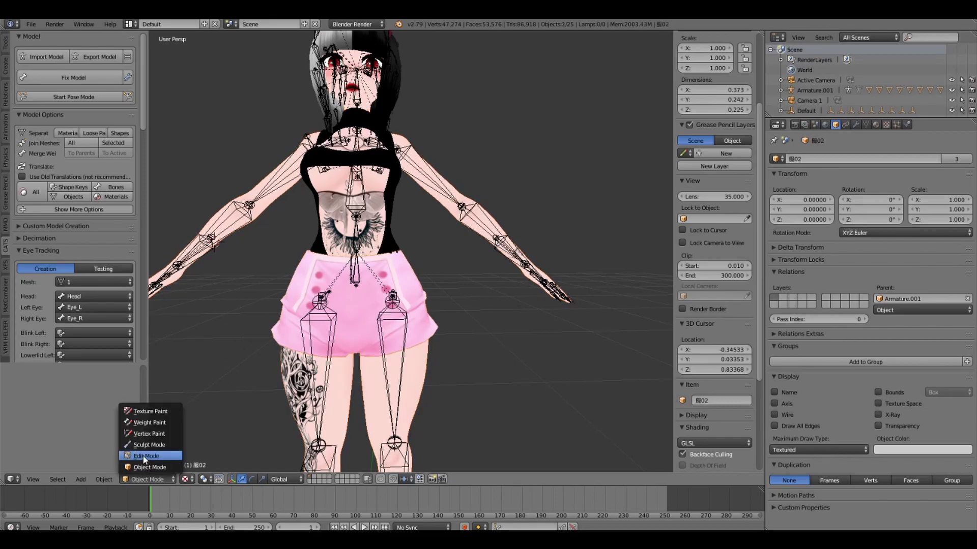
pyautogui.click(143, 456)
pyautogui.press('a')
pyautogui.scroll(2, 393, 254)
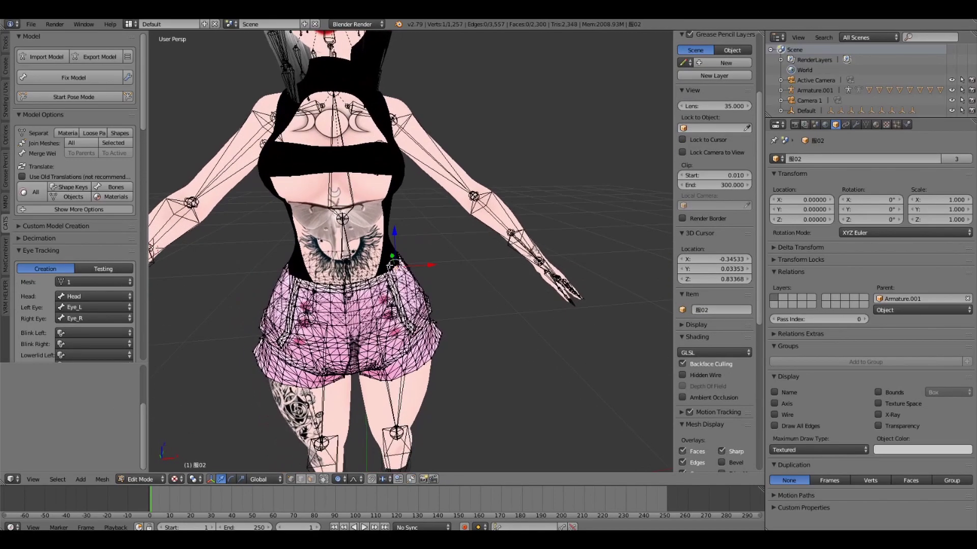
pyautogui.rightClick(392, 261)
pyautogui.press('g')
pyautogui.click(391, 261)
pyautogui.moveTo(397, 258); pyautogui.dragTo(342, 285, button='middle')
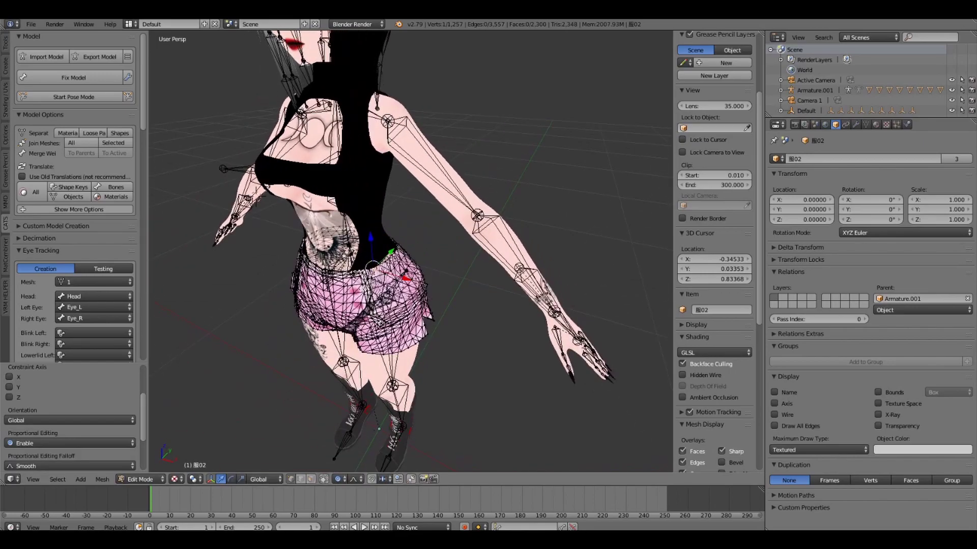
# Step: Pull the shorts' waistband at the left hip further into shape and return to Object Mode
pyautogui.rightClick(373, 264)
pyautogui.moveTo(389, 253); pyautogui.dragTo(403, 276)
pyautogui.moveTo(404, 277); pyautogui.dragTo(198, 265, button='middle')
pyautogui.click(151, 479)
pyautogui.click(161, 465)
pyautogui.moveTo(463, 325); pyautogui.dragTo(249, 304, button='middle')
pyautogui.scroll(-5, 249, 307)
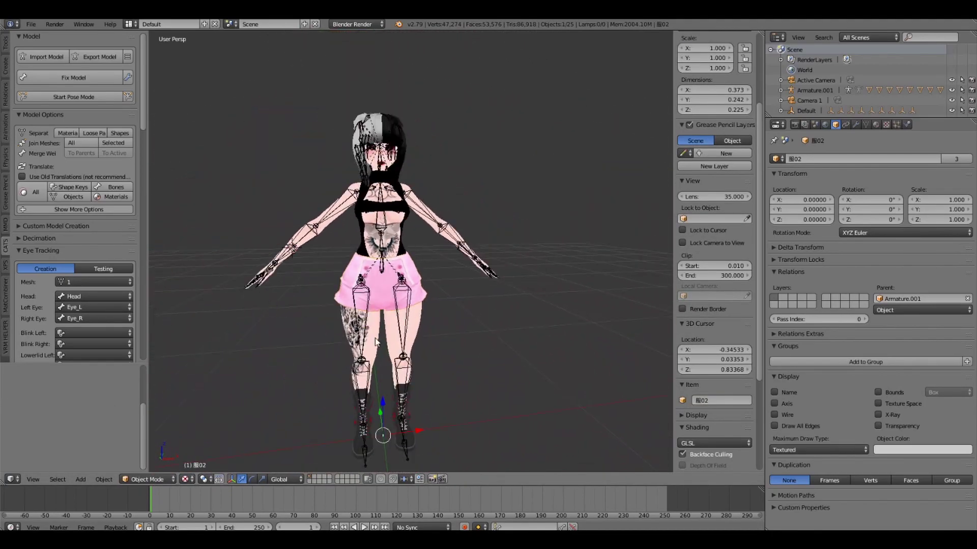
# Step: Transfer the Skin mesh's weights to the shorts in Weight Paint mode with source layers By Name, and return to Object Mode
pyautogui.keyDown('shift'); pyautogui.rightClick(344, 276); pyautogui.keyUp('shift')
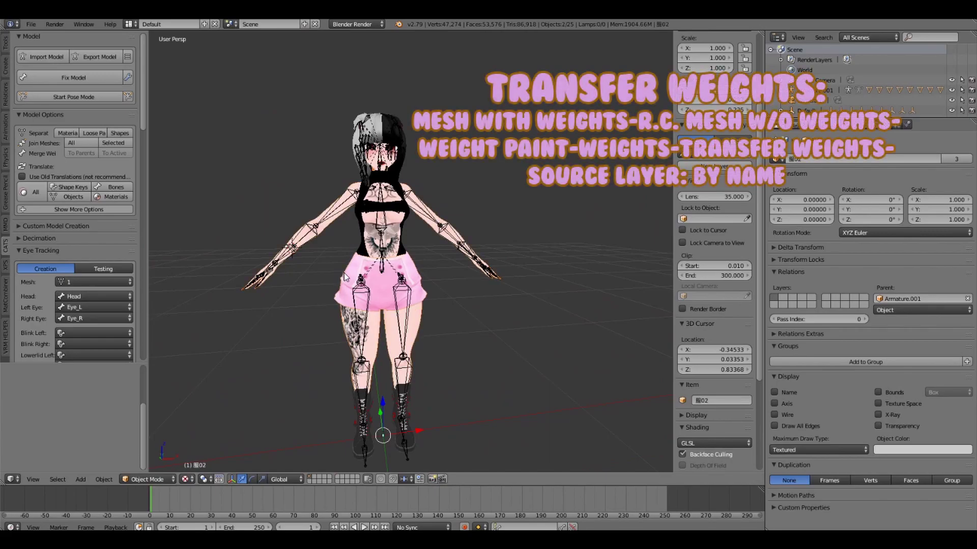
pyautogui.click(126, 480)
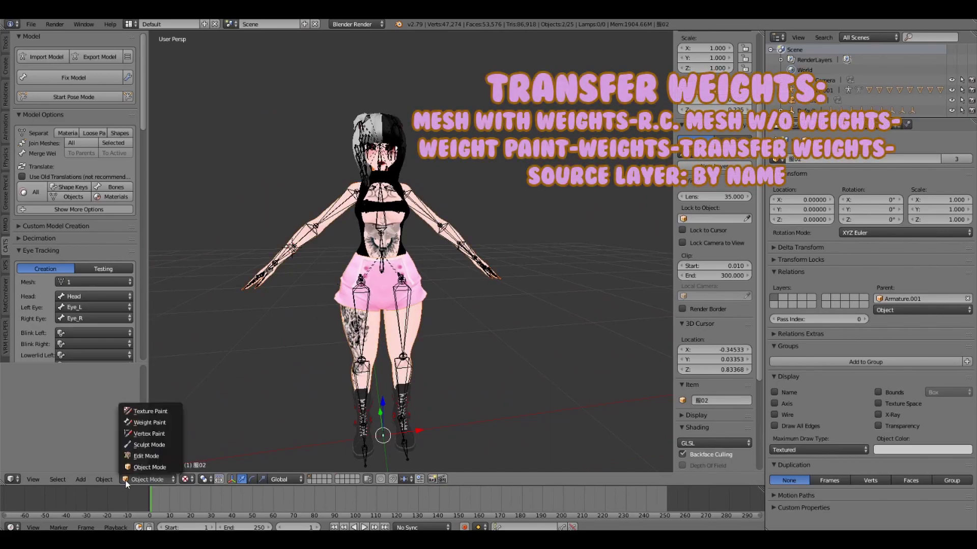
pyautogui.click(149, 422)
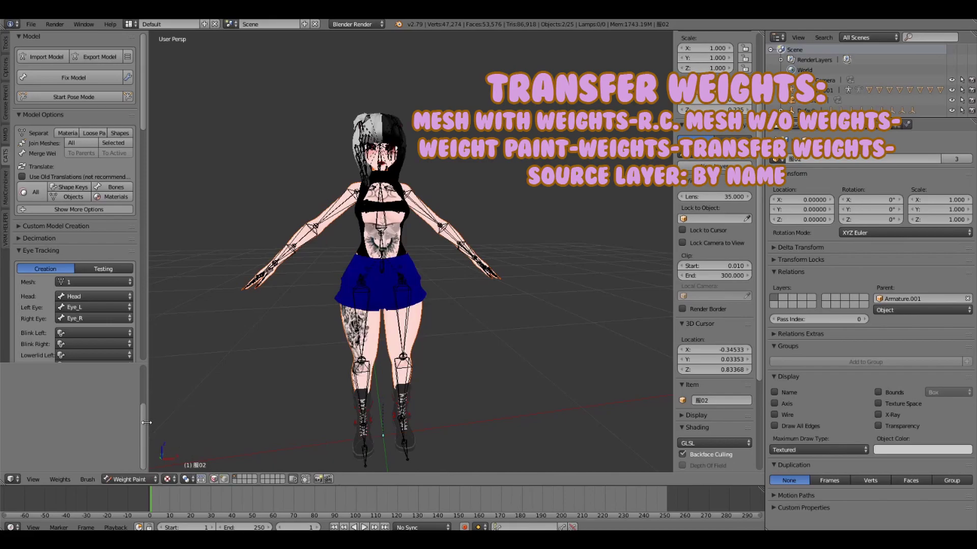
pyautogui.click(58, 480)
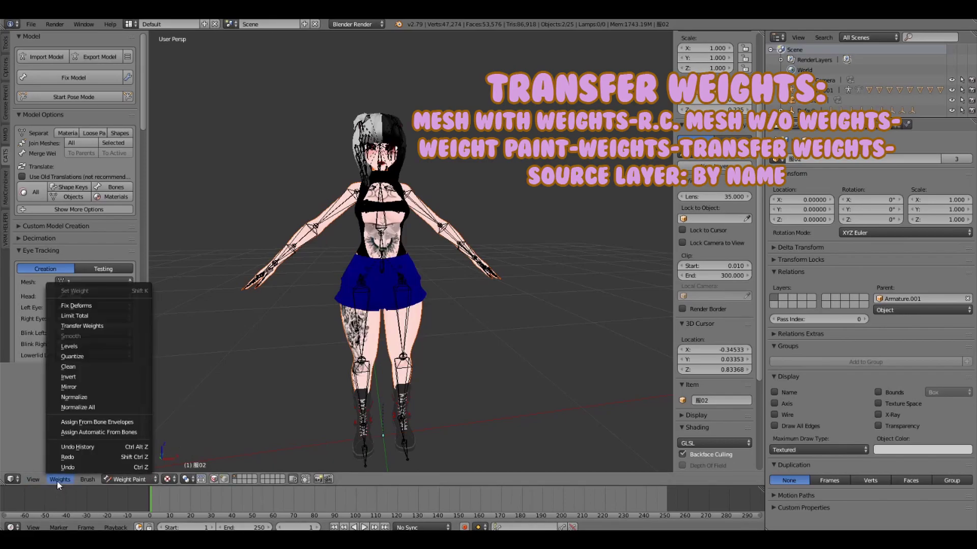
pyautogui.click(90, 328)
pyautogui.click(97, 424)
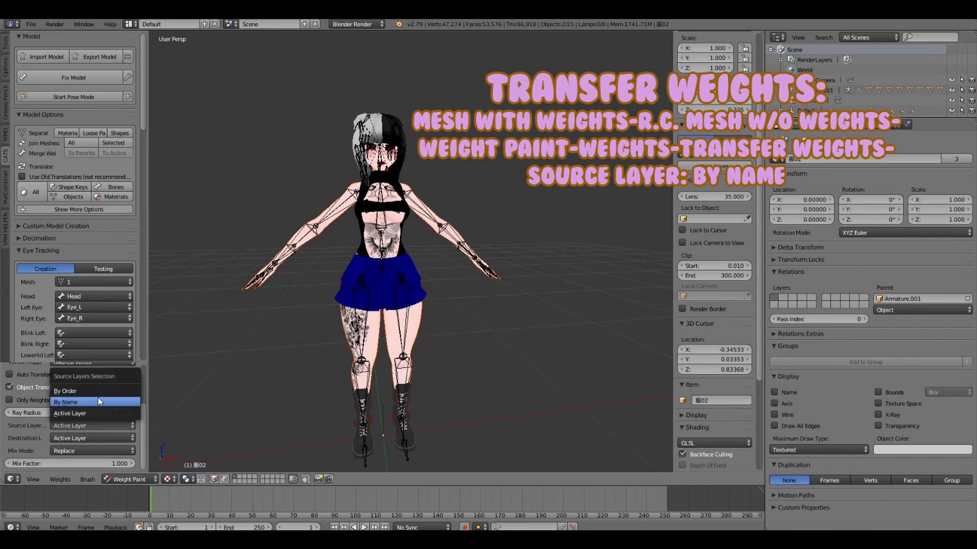
pyautogui.click(97, 399)
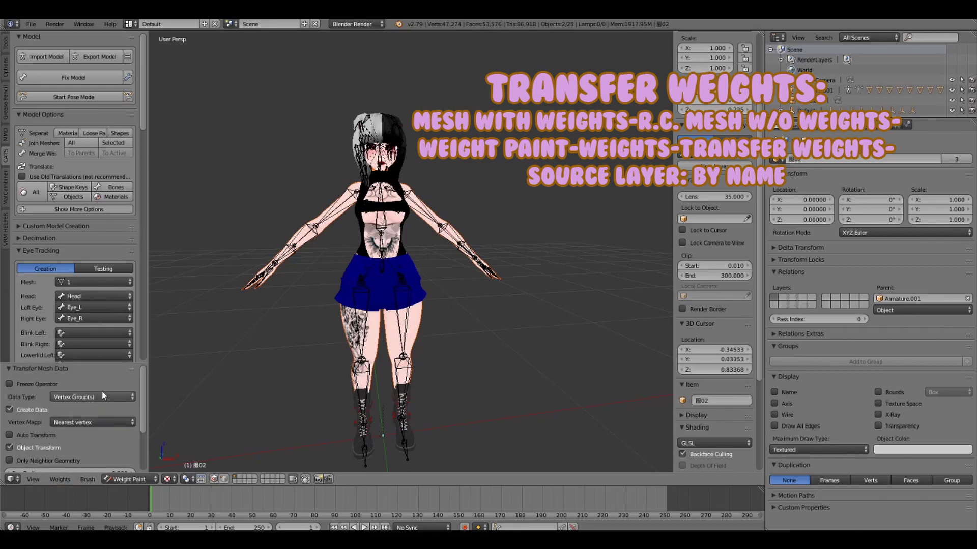
pyautogui.click(125, 480)
pyautogui.click(130, 467)
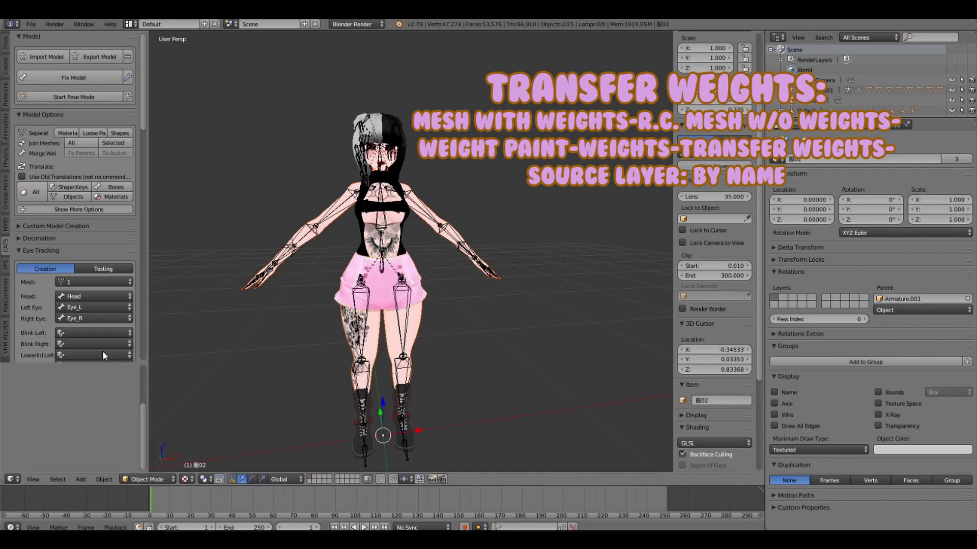
# Step: Enter pose mode, rotate the Right leg bone to test the shorts' transferred weights, and leave pose mode
pyautogui.click(64, 99)
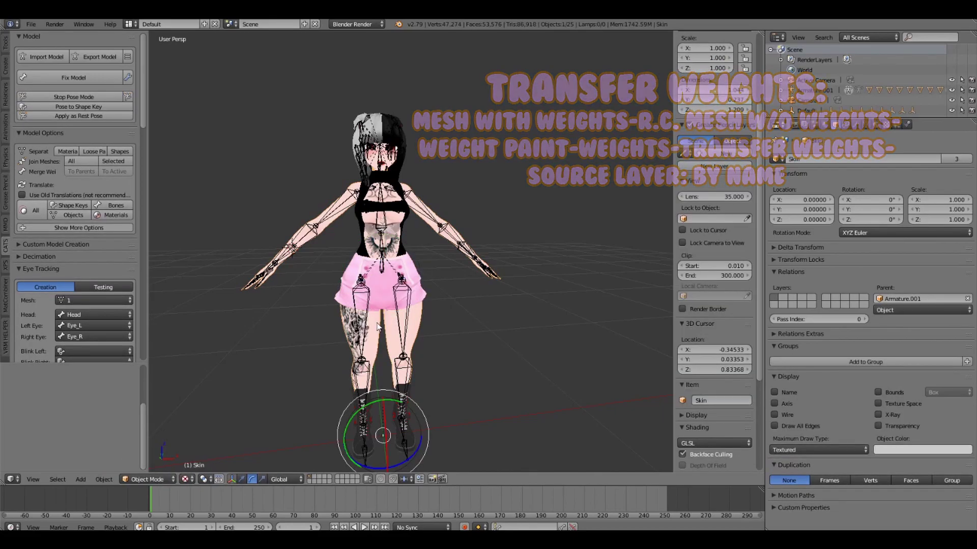
pyautogui.rightClick(367, 326)
pyautogui.moveTo(370, 327); pyautogui.dragTo(414, 328, button='middle')
pyautogui.moveTo(374, 328); pyautogui.dragTo(387, 294)
pyautogui.press('Return')
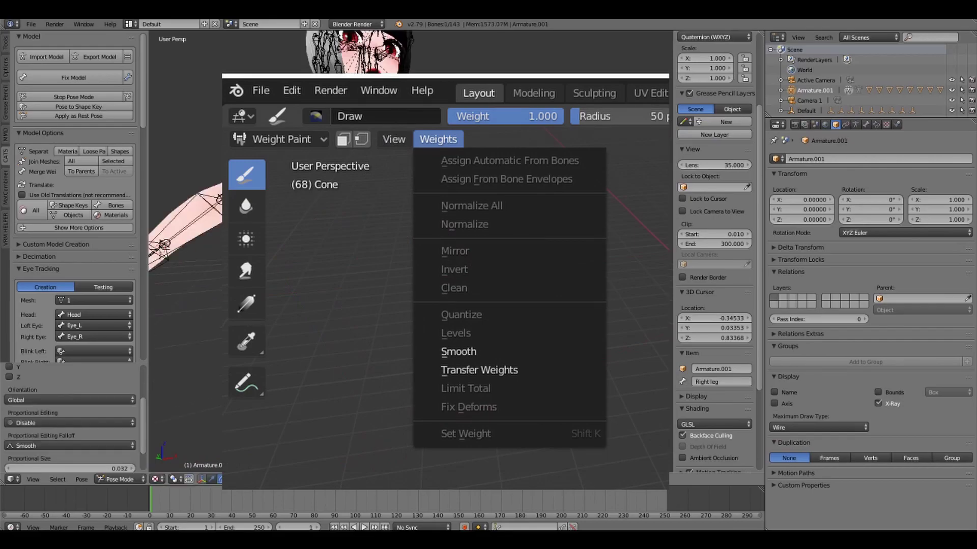
pyautogui.press('r')
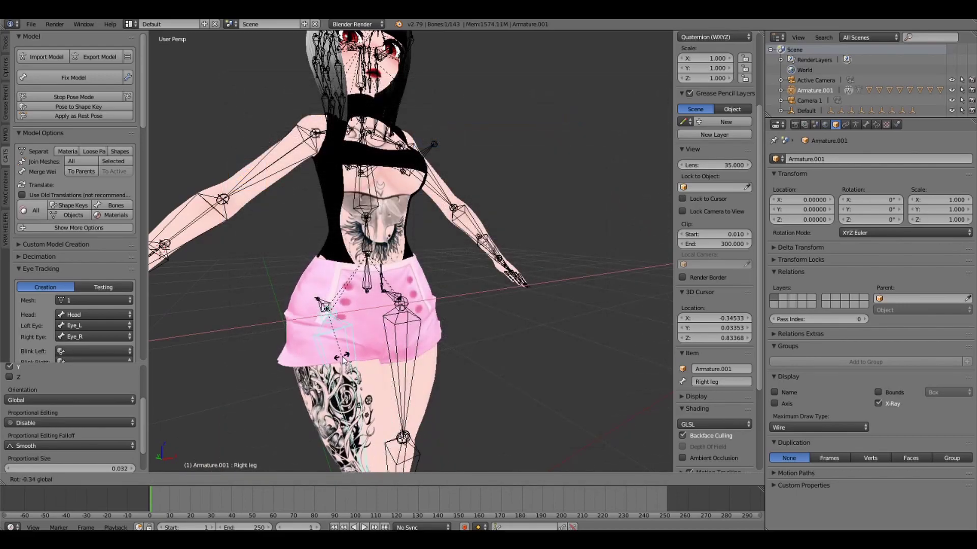
pyautogui.moveTo(344, 360); pyautogui.dragTo(343, 359)
pyautogui.click(86, 95)
pyautogui.moveTo(486, 267); pyautogui.dragTo(480, 298, button='middle')
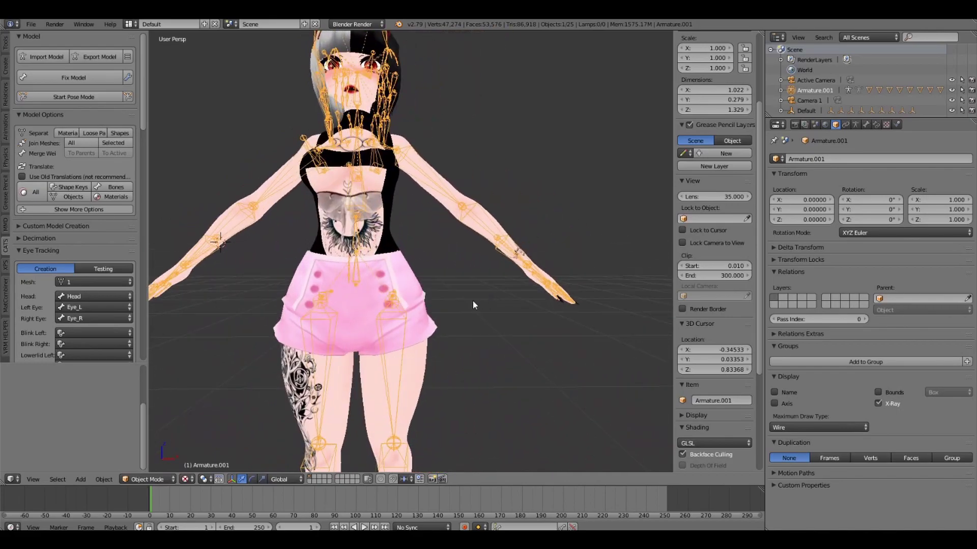
pyautogui.rightClick(294, 276)
pyautogui.click(148, 479)
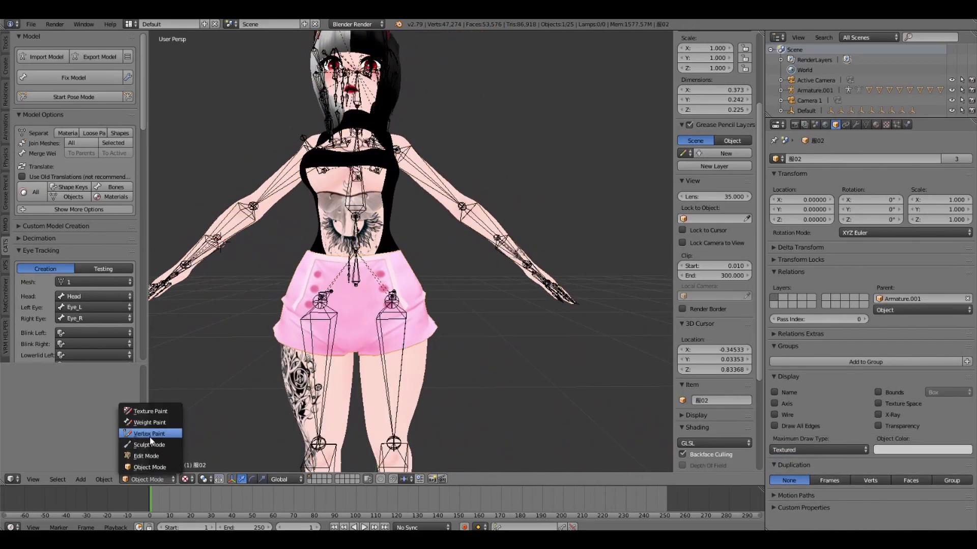
pyautogui.moveTo(358, 316); pyautogui.dragTo(552, 346, button='middle')
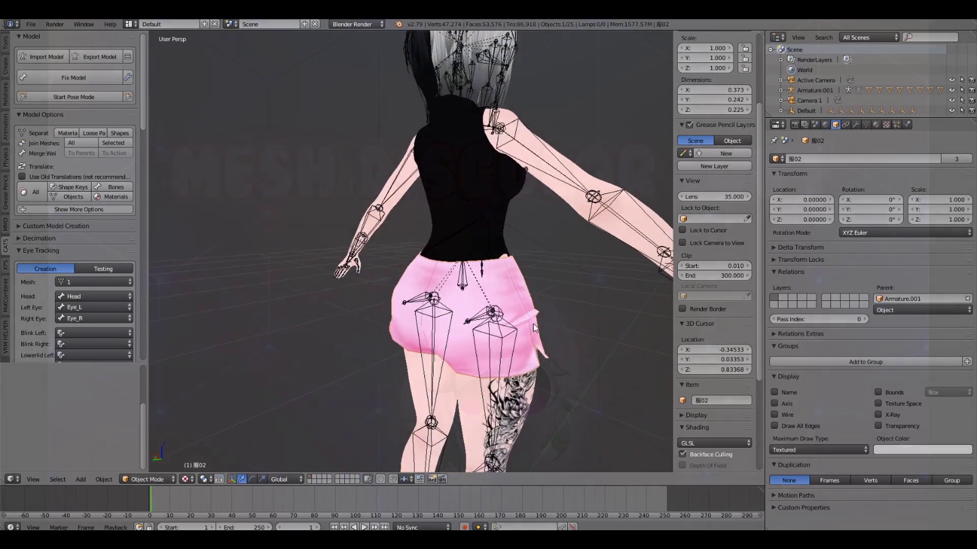
pyautogui.moveTo(552, 346); pyautogui.dragTo(397, 336, button='middle')
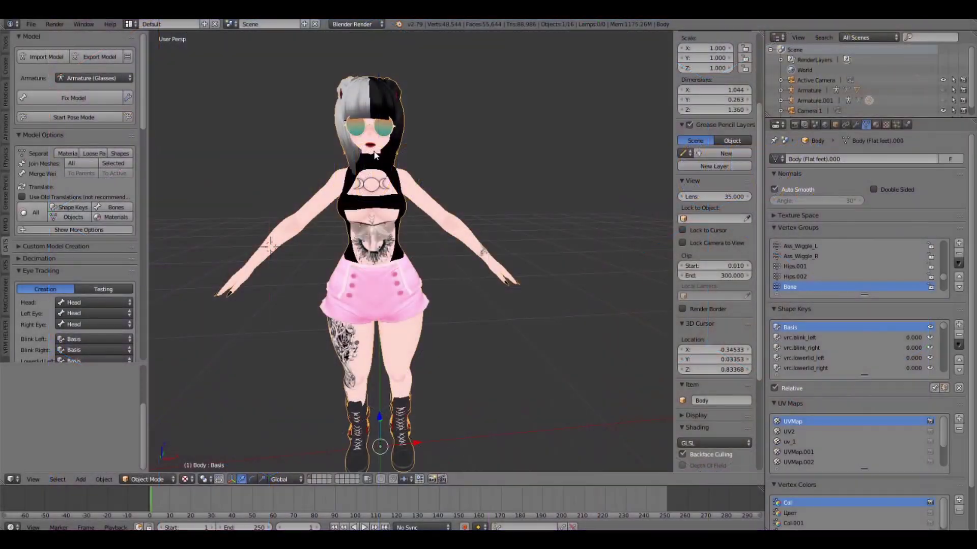
# Step: Try joining the glasses mesh into the Body mesh with Body as the active object, and undo the join
pyautogui.moveTo(487, 188); pyautogui.dragTo(384, 142, button='middle')
pyautogui.rightClick(384, 143)
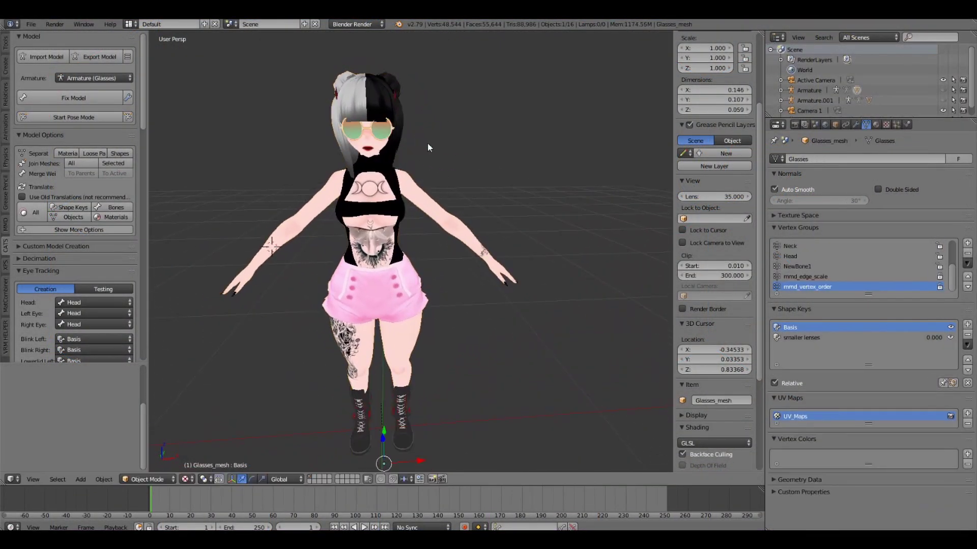
pyautogui.keyDown('shift'); pyautogui.rightClick(435, 214); pyautogui.keyUp('shift')
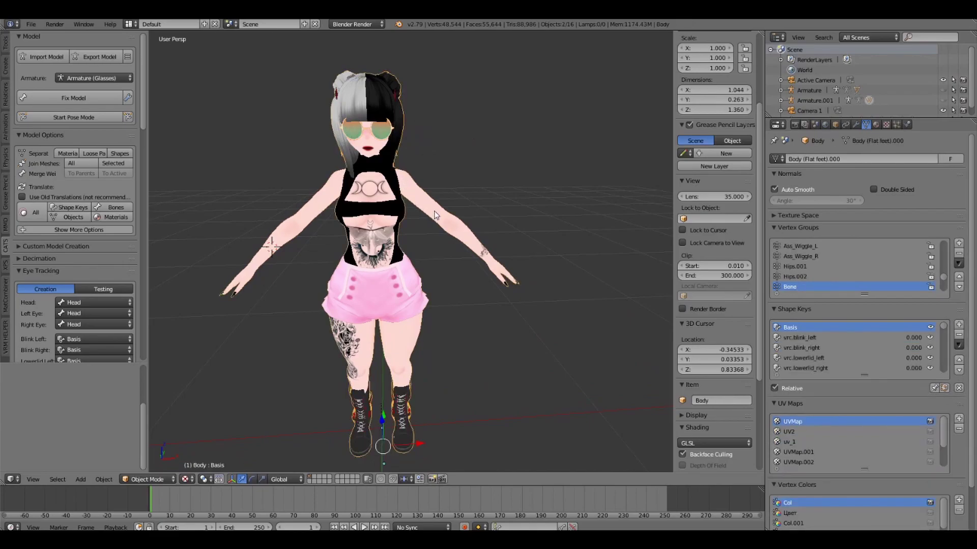
pyautogui.hotkey('ctrl', 'j')
pyautogui.moveTo(423, 198); pyautogui.dragTo(385, 151, button='middle')
pyautogui.hotkey('ctrl', 'z')
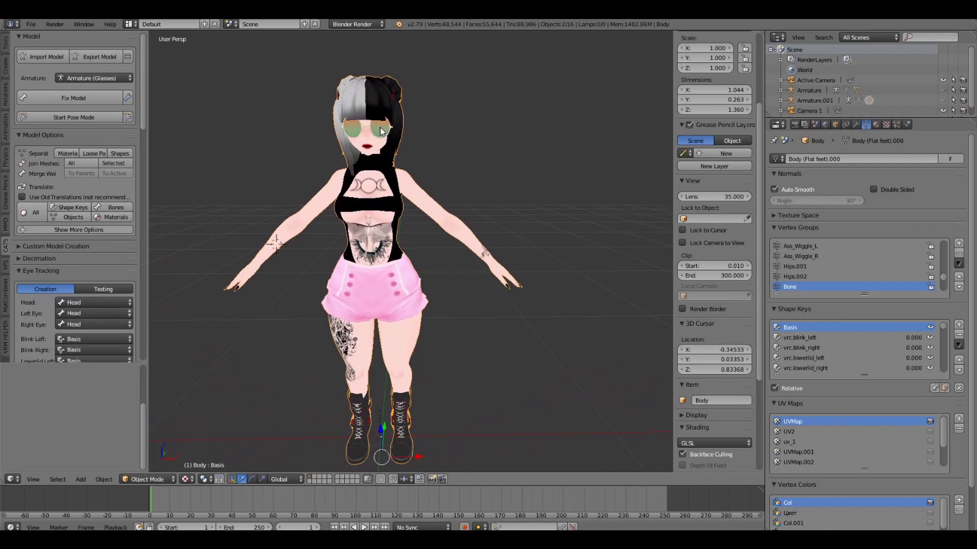
# Step: Join the Body mesh and the glasses with Glasses_mesh as the active object
pyautogui.moveTo(387, 129); pyautogui.dragTo(405, 130, button='right')
pyautogui.rightClick(425, 134)
pyautogui.hotkey('ctrl', 'z')
pyautogui.keyDown('shift'); pyautogui.rightClick(381, 129); pyautogui.keyUp('shift')
pyautogui.hotkey('ctrl', 'j')
pyautogui.moveTo(382, 138)
pyautogui.mouseDown(button='middle')
pyautogui.moveTo(413, 142)
pyautogui.moveTo(393, 149)
pyautogui.mouseUp(button='middle')
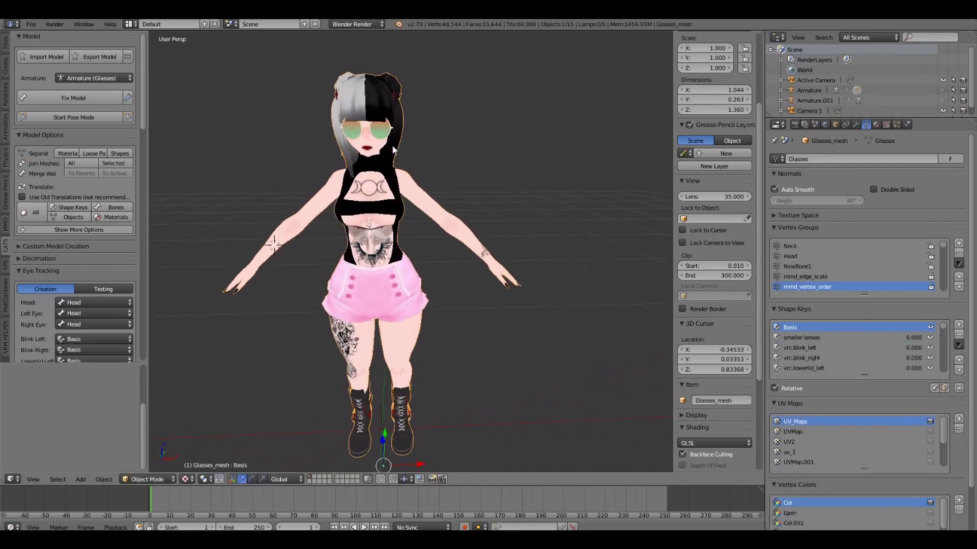
# Step: Enter pose mode, move the Head bone to test how the joined body and glasses mesh follows it, and cancel the move
pyautogui.rightClick(387, 142)
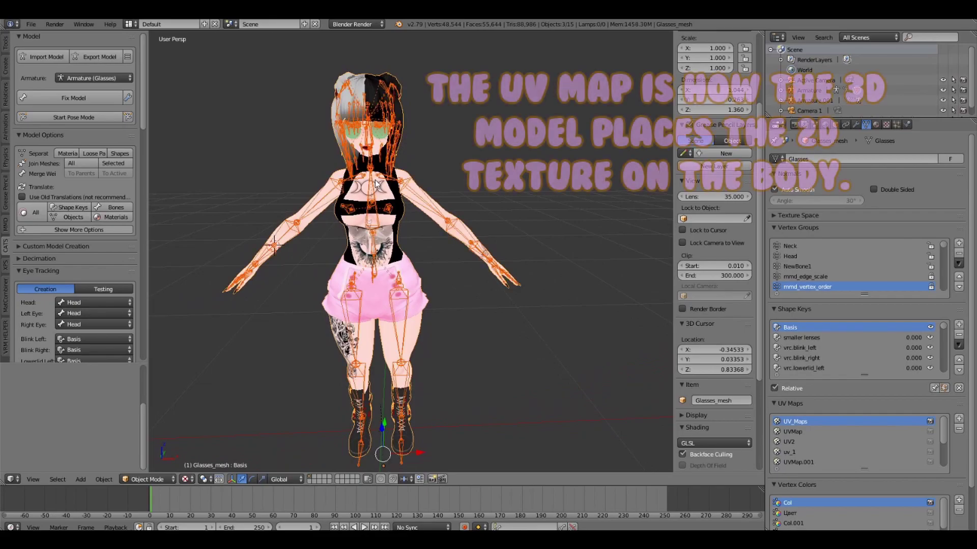
pyautogui.press('g')
pyautogui.press('Escape')
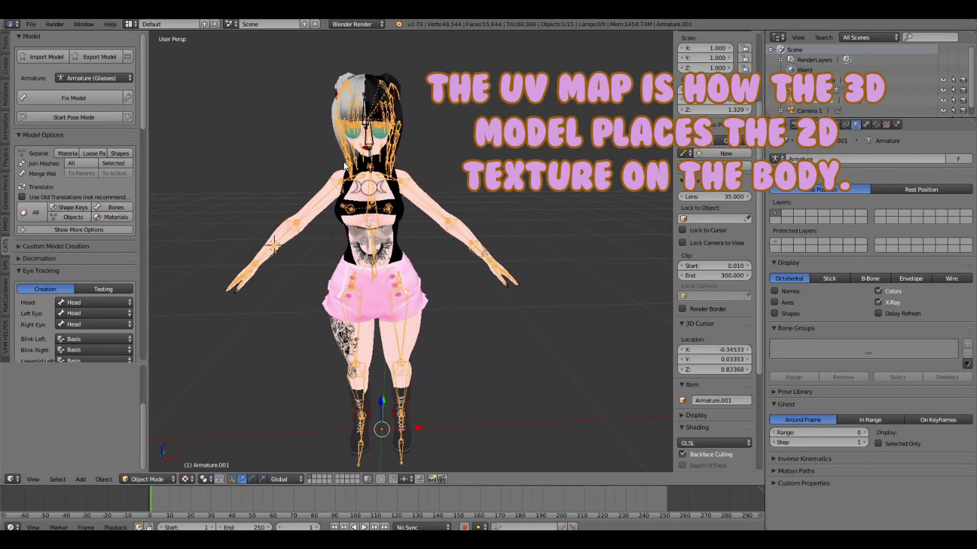
pyautogui.click(74, 117)
pyautogui.rightClick(333, 177)
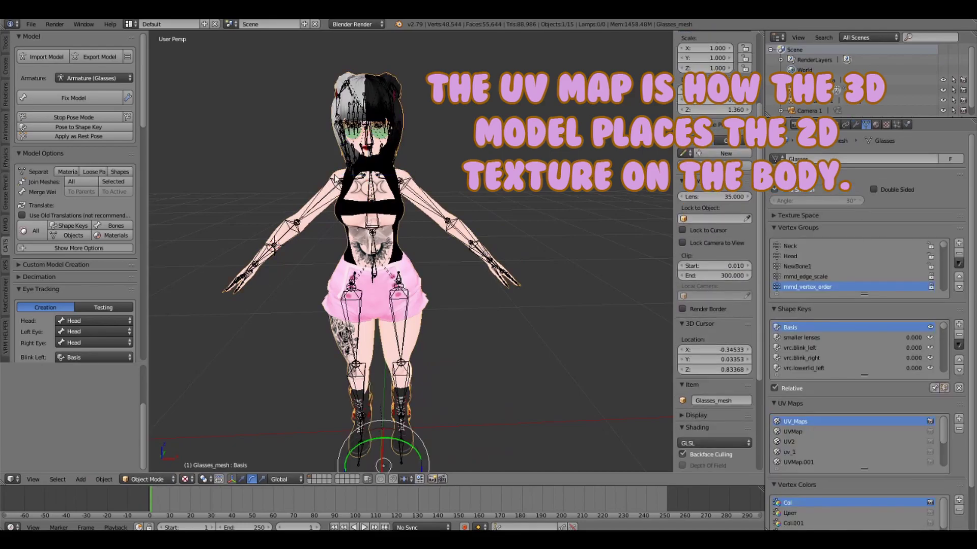
pyautogui.rightClick(371, 162)
pyautogui.moveTo(383, 175)
pyautogui.mouseDown()
pyautogui.moveTo(352, 193)
pyautogui.moveTo(413, 148)
pyautogui.moveTo(396, 185)
pyautogui.mouseUp()
pyautogui.rightClick(369, 149)
pyautogui.press('g')
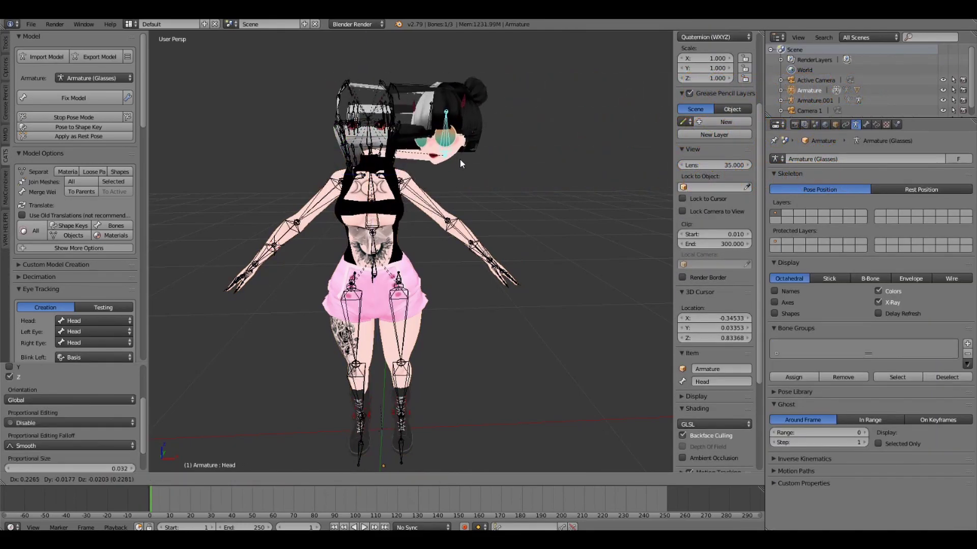
pyautogui.rightClick(519, 184)
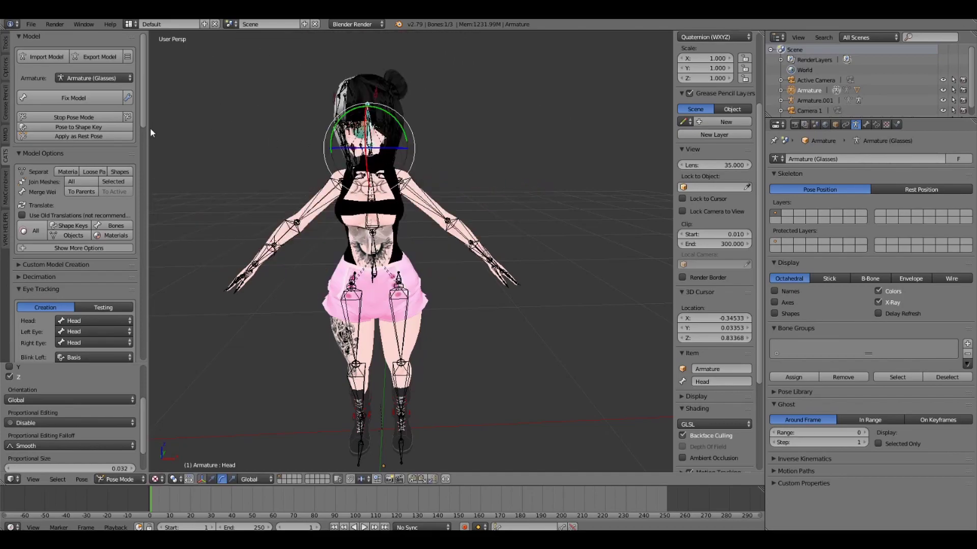
pyautogui.click(86, 117)
# Step: Undo the Head bone pose test to return the model to Object Mode
pyautogui.hotkey('ctrl', 'z')
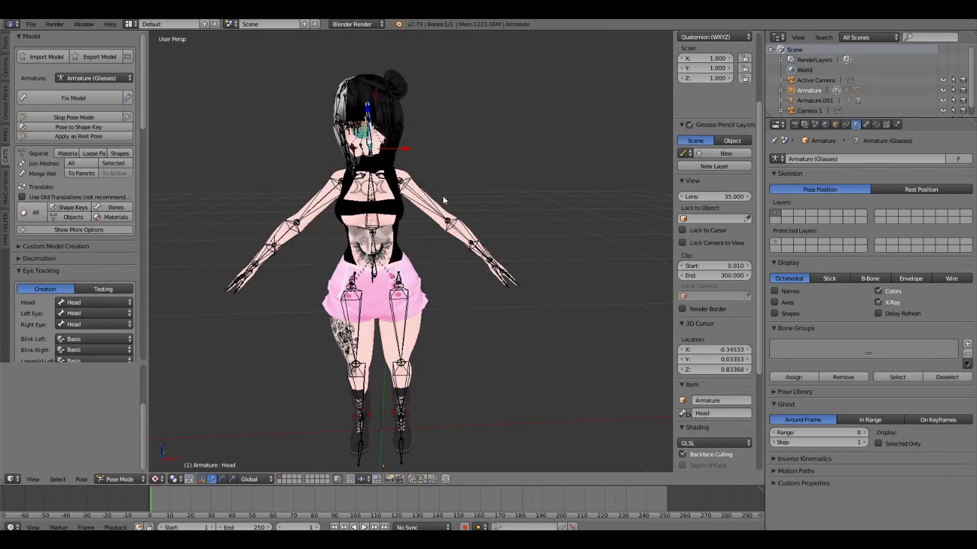
pyautogui.hotkey('ctrl', 'z')
pyautogui.hotkey('ctrl', 'z')
pyautogui.hotkey('ctrl', 'z')
pyautogui.hotkey('ctrl', 'z')
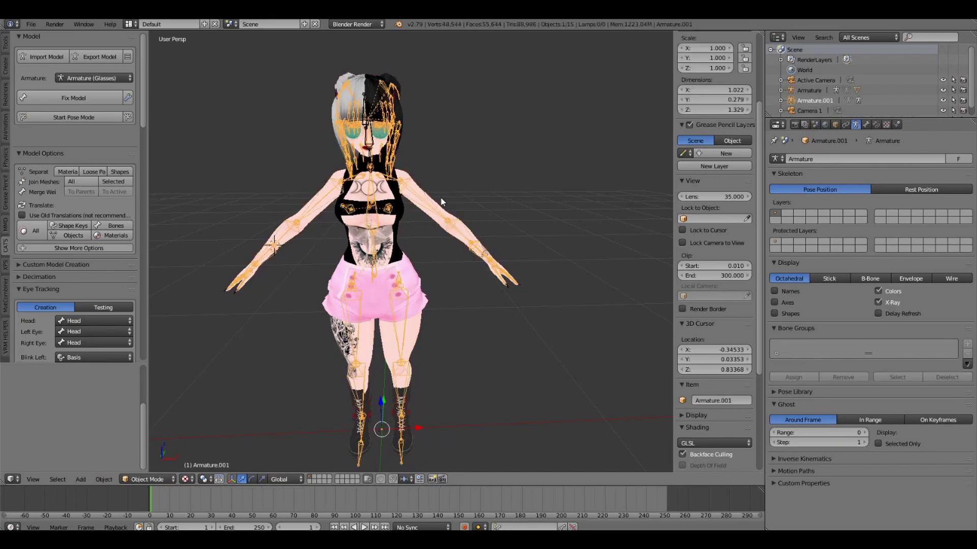
# Step: Rename the glasses' UV map to match the Body mesh's UVMap, and join the glasses with the Body mesh
pyautogui.rightClick(441, 201)
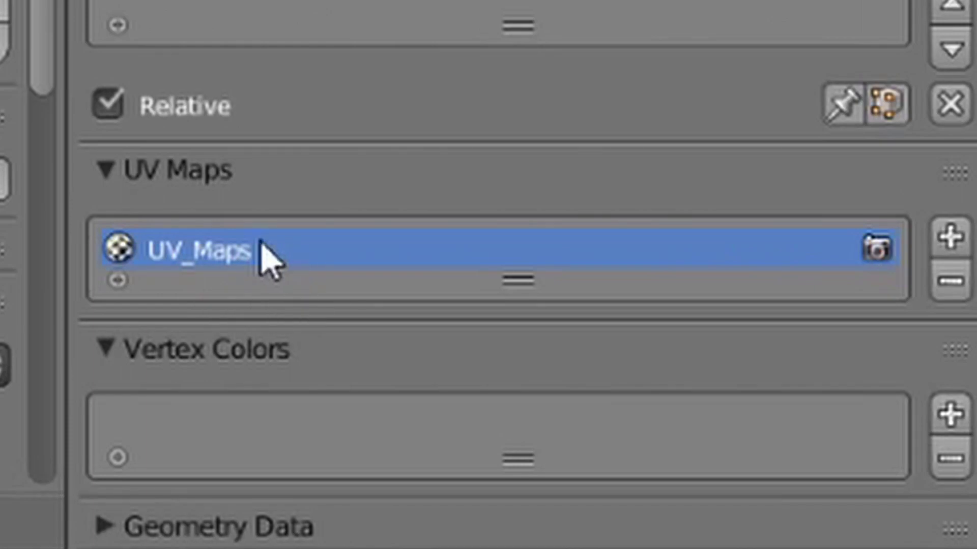
pyautogui.doubleClick(261, 246)
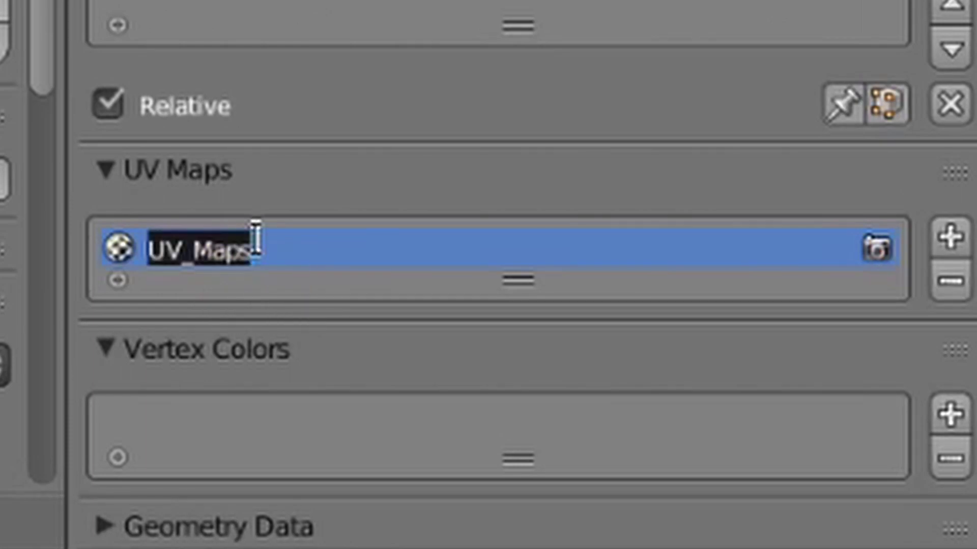
pyautogui.write('U')
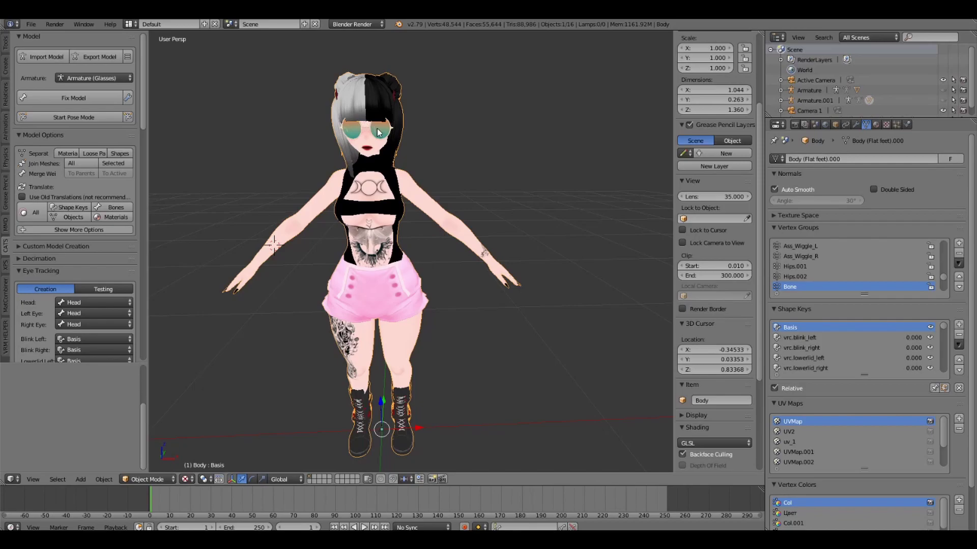
pyautogui.rightClick(378, 132)
pyautogui.rightClick(438, 221)
pyautogui.hotkey('ctrl', 'j')
pyautogui.press('Tab')
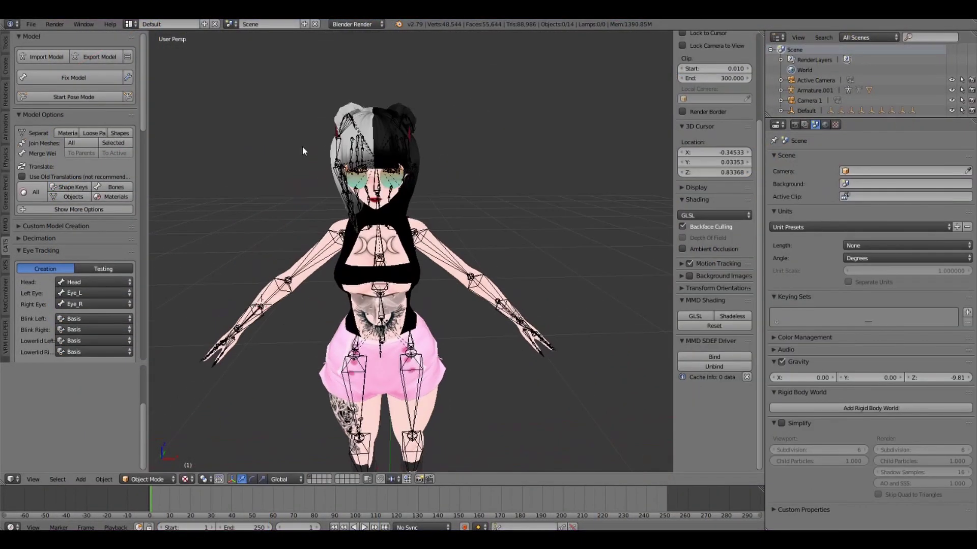
# Step: Enter pose mode, then rotate the Head bone and move it well away from the body to test the glasses' attachment
pyautogui.click(74, 96)
pyautogui.press('r')
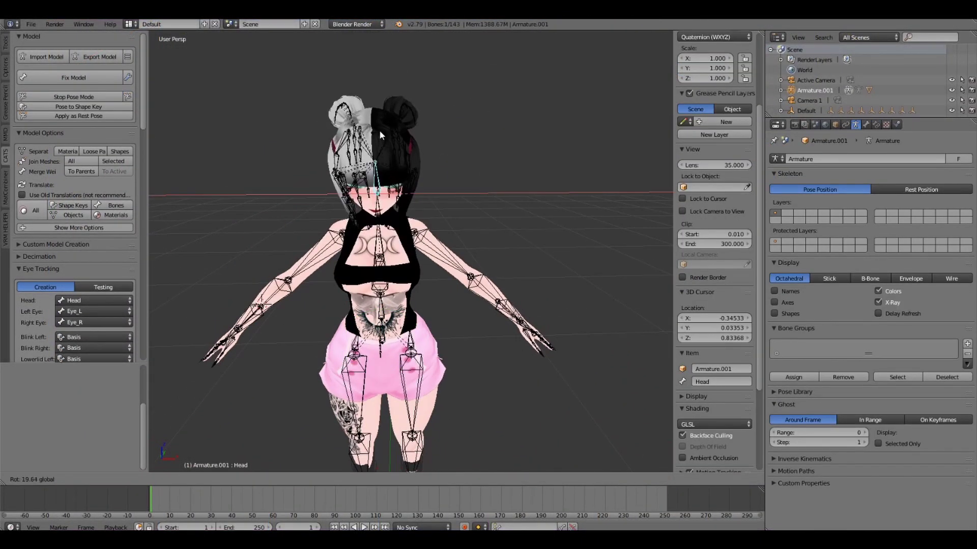
pyautogui.click(377, 193)
pyautogui.press('g')
pyautogui.click(577, 203)
# Step: Open the Body mesh in Weight Paint mode and inspect the Head bone's weights on the head and the glasses
pyautogui.rightClick(204, 368)
pyautogui.click(147, 479)
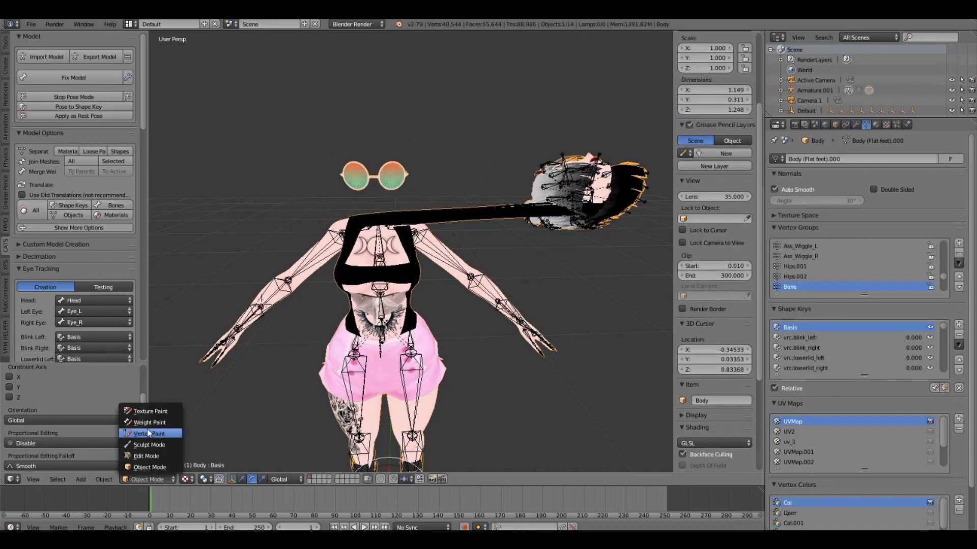
pyautogui.click(147, 455)
pyautogui.moveTo(246, 113)
pyautogui.mouseDown(button='middle')
pyautogui.moveTo(384, 181)
pyautogui.moveTo(551, 370)
pyautogui.mouseUp(button='middle')
pyautogui.rightClick(463, 358)
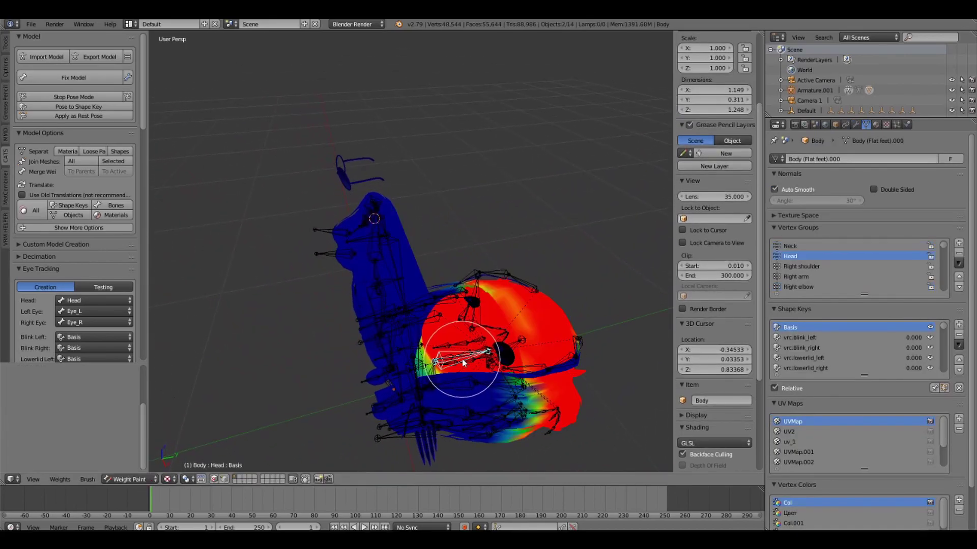
pyautogui.moveTo(463, 357); pyautogui.dragTo(505, 279, button='middle')
pyautogui.click(5, 44)
pyautogui.click(74, 76)
pyautogui.click(150, 146)
pyautogui.click(6, 155)
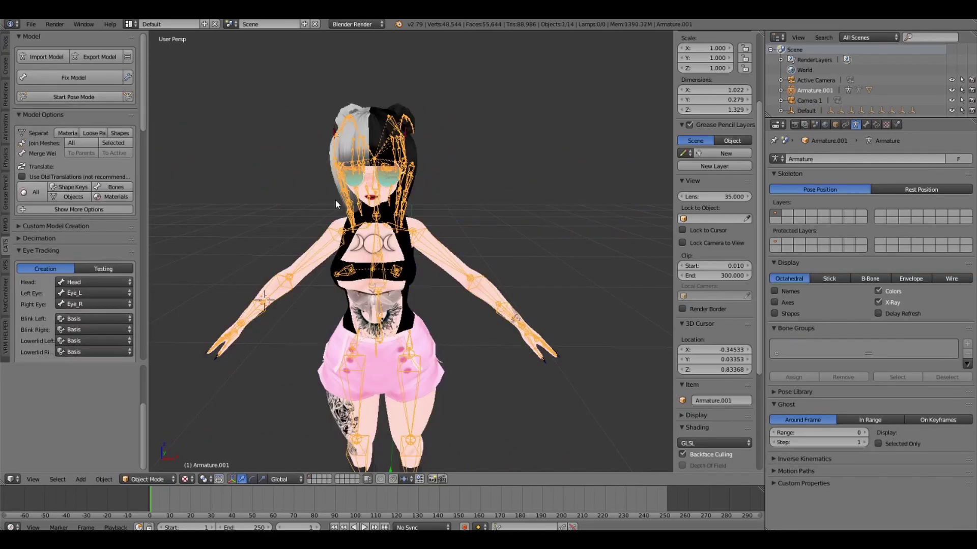
# Step: Separate the Body mesh by materials and hide the armature
pyautogui.moveTo(335, 200); pyautogui.dragTo(500, 224, button='middle')
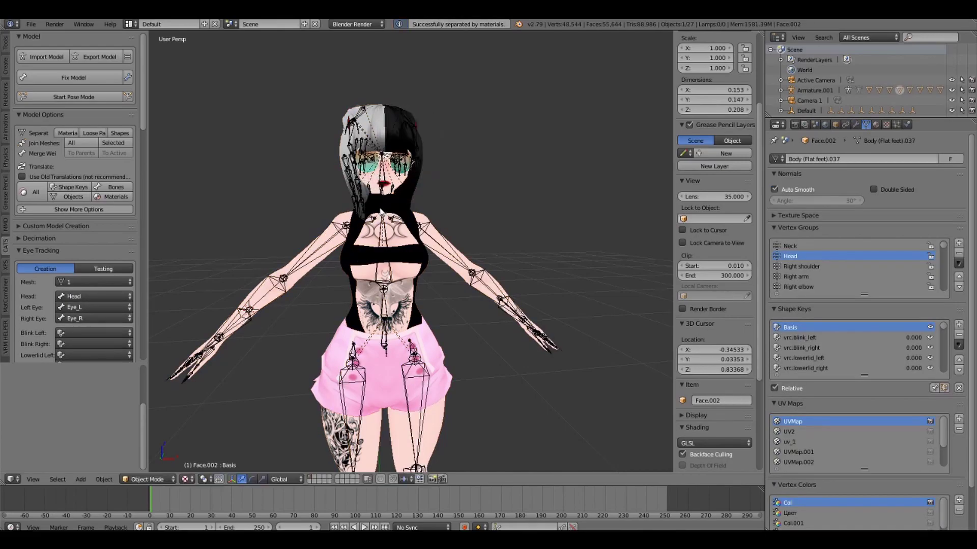
pyautogui.press('h')
# Step: Join the glasses' lenses and frame into one mesh and hide it
pyautogui.rightClick(371, 170)
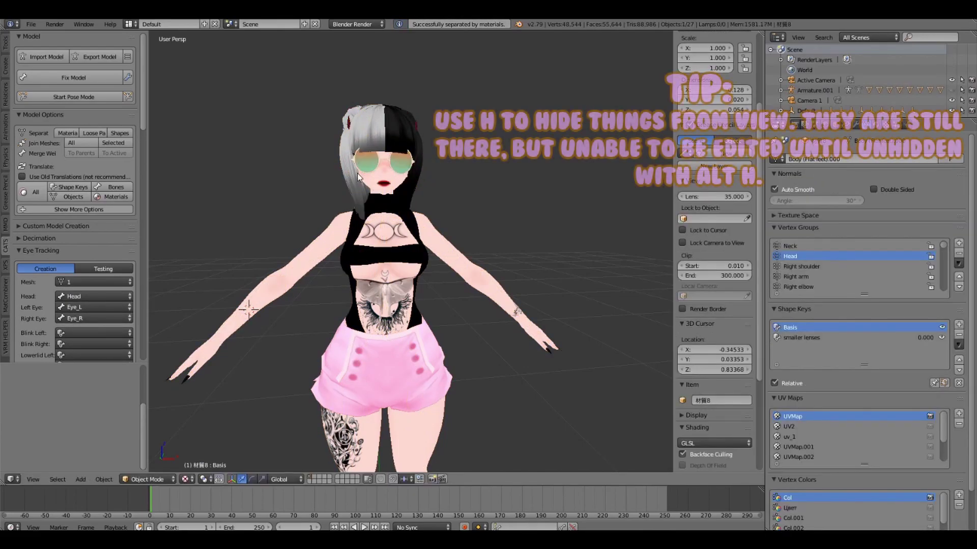
pyautogui.press('h')
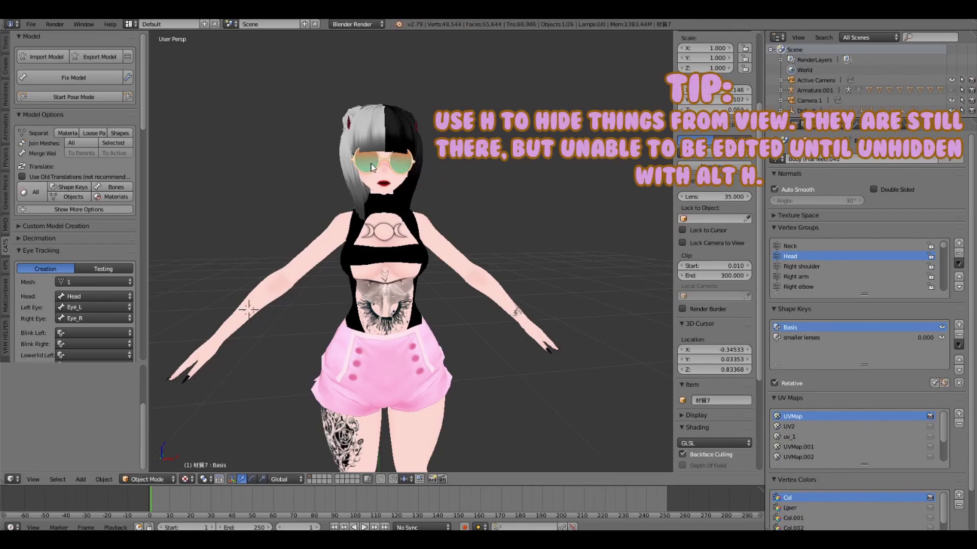
pyautogui.rightClick(371, 164)
pyautogui.press('h')
# Step: Join Skin.001 and all the other visible avatar meshes into one, with mesh 1 as the active object
pyautogui.rightClick(339, 247)
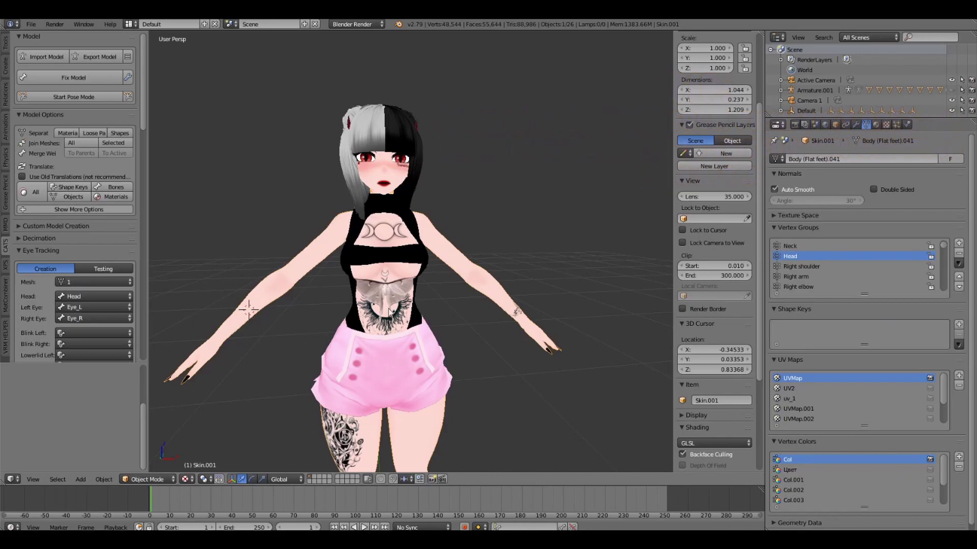
pyautogui.keyDown('shift'); pyautogui.rightClick(354, 314); pyautogui.keyUp('shift')
pyautogui.hotkey('ctrl', 'j')
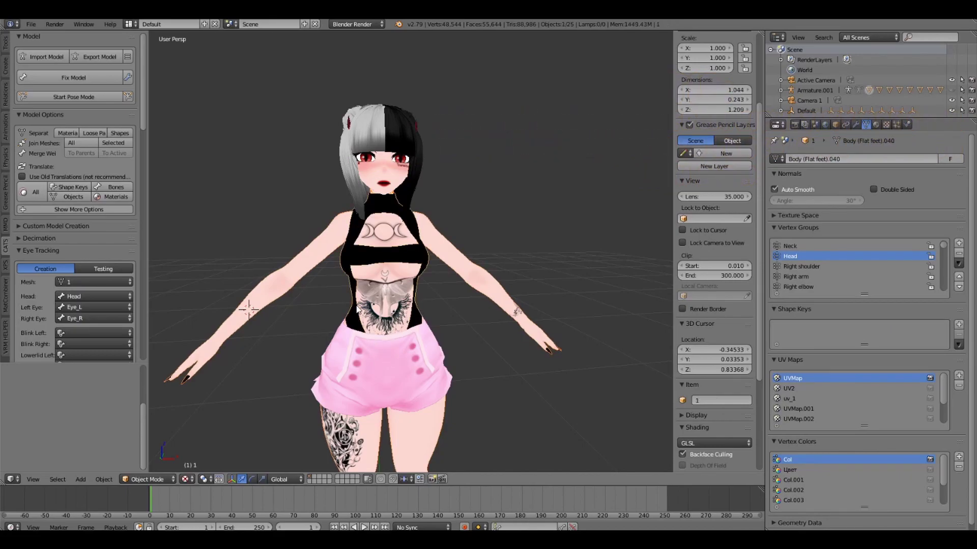
pyautogui.press('a')
pyautogui.press('a')
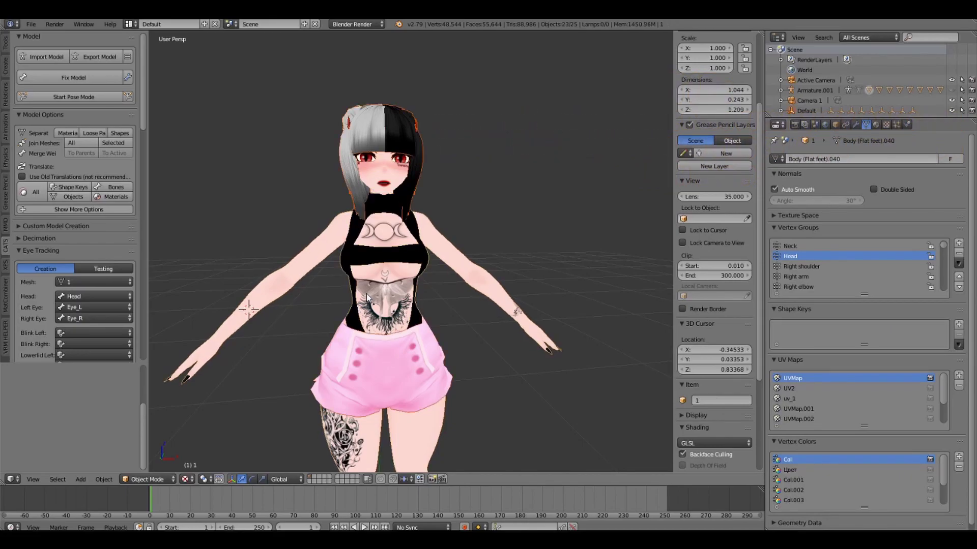
pyautogui.hotkey('ctrl', 'j')
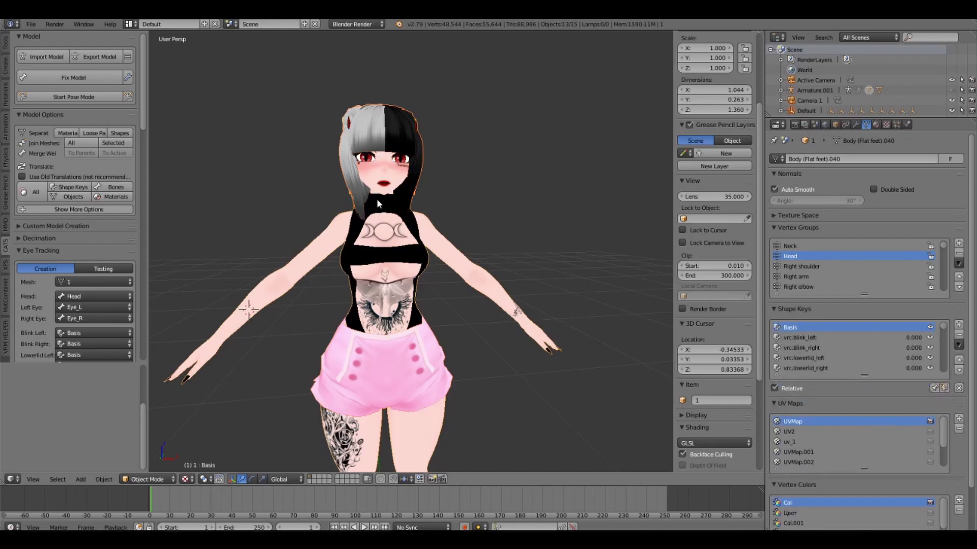
# Step: Unhide the armature and glasses, then try moving the armature and the joined body mesh, cancelling each move
pyautogui.hotkey('alt', 'h')
pyautogui.rightClick(321, 249)
pyautogui.press('g')
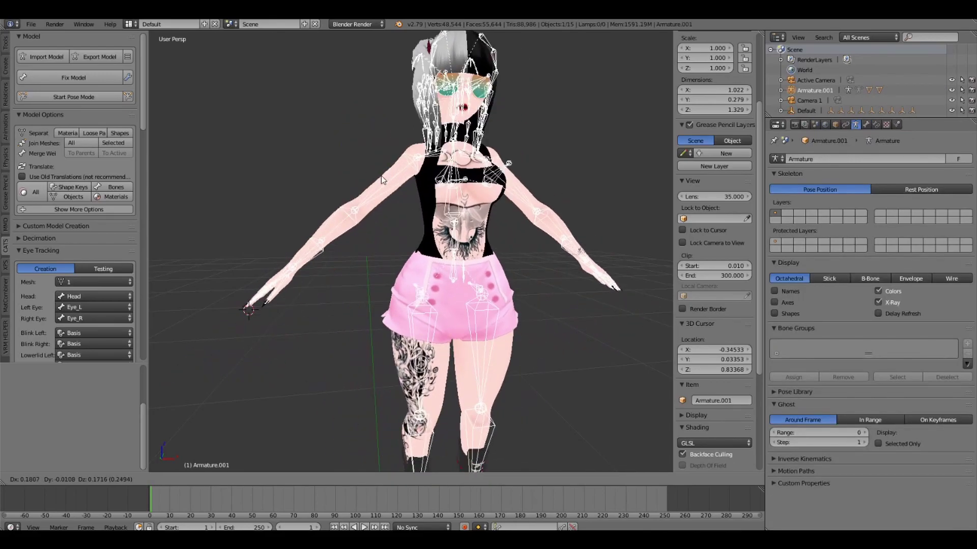
pyautogui.rightClick(499, 211)
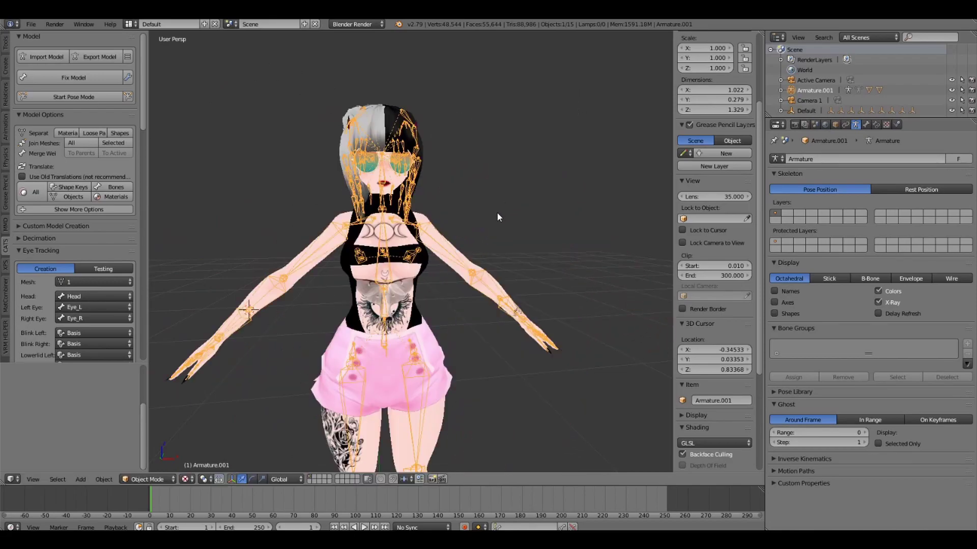
pyautogui.rightClick(425, 220)
pyautogui.press('g')
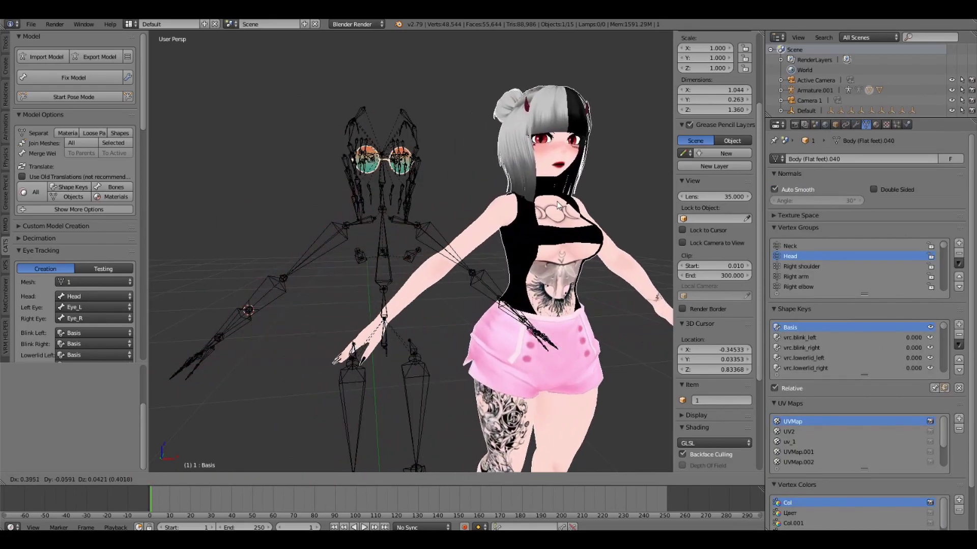
pyautogui.press('Escape')
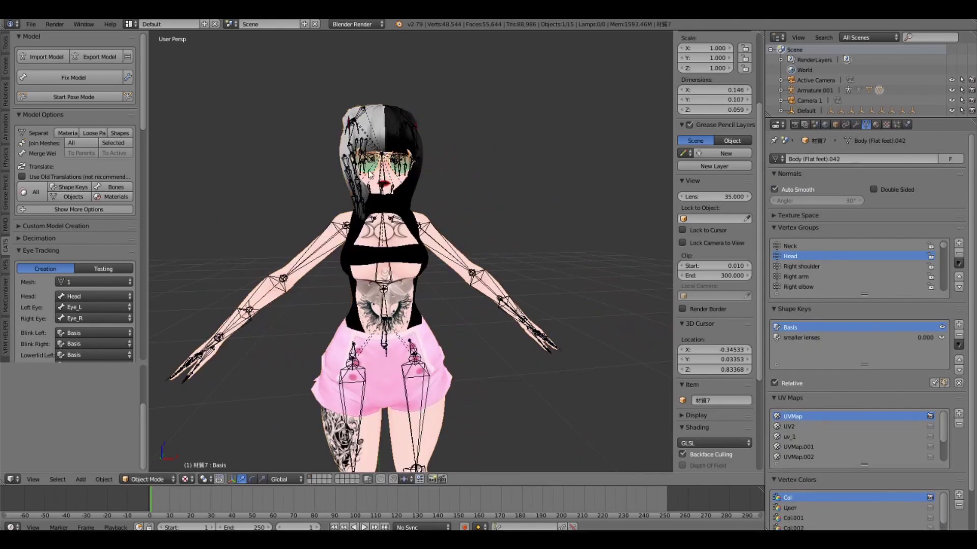
# Step: Enter pose mode, rotate the Head bone to check the separated glasses and joined body, and leave pose mode
pyautogui.click(73, 96)
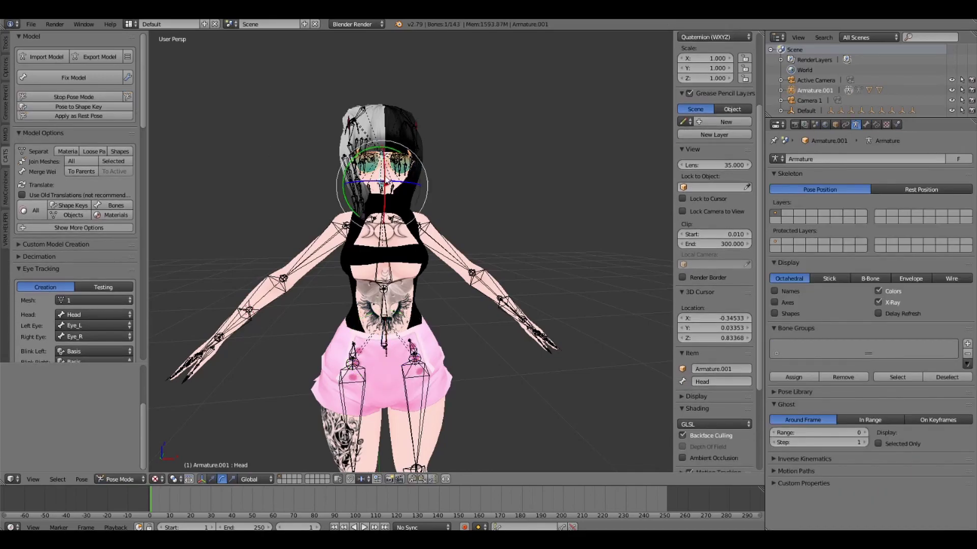
pyautogui.moveTo(381, 184); pyautogui.dragTo(411, 162)
pyautogui.click(73, 96)
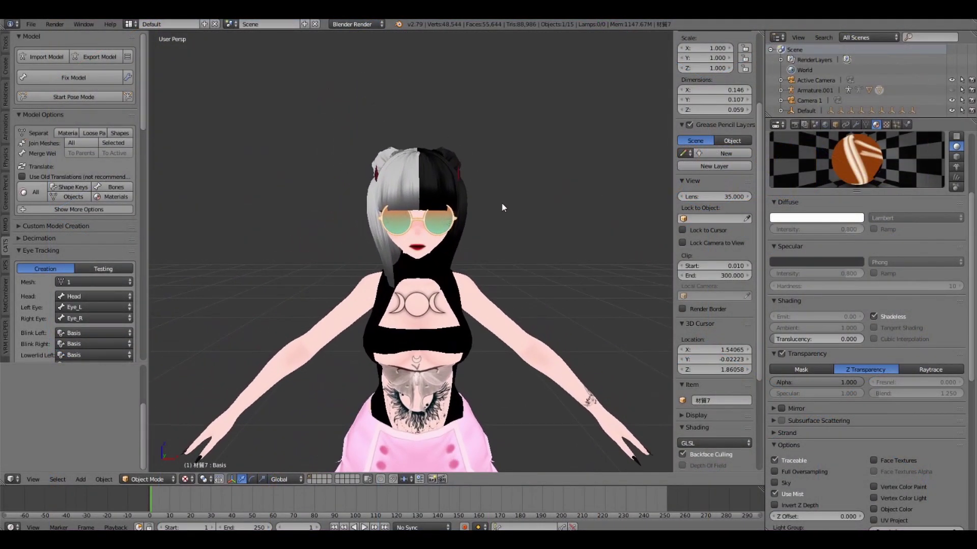
# Step: Switch the glasses material's Transparency off and on repeatedly to compare its effect on the lenses
pyautogui.scroll(5, 509, 203)
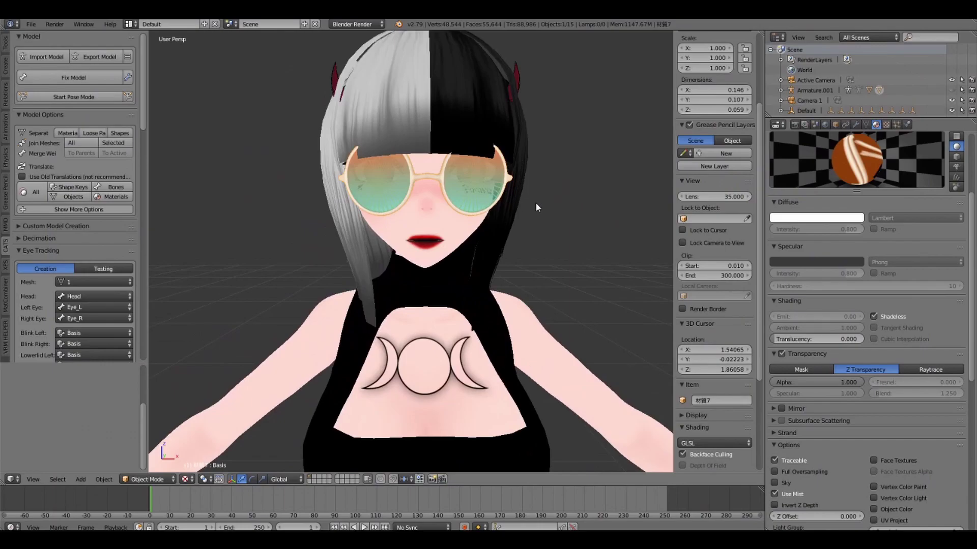
pyautogui.keyDown('shift'); pyautogui.moveTo(534, 208); pyautogui.dragTo(523, 236, button='middle'); pyautogui.keyUp('shift')
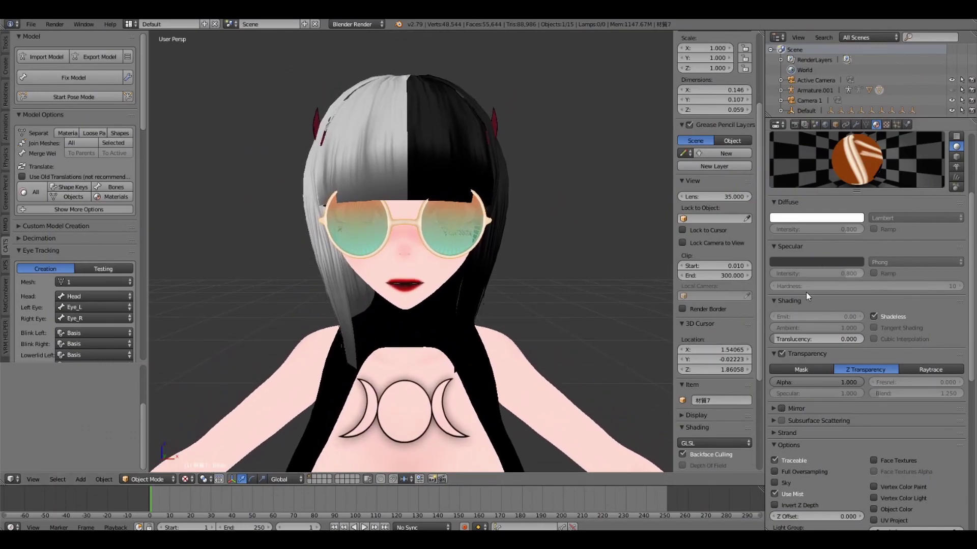
pyautogui.click(784, 354)
pyautogui.click(782, 354)
pyautogui.click(782, 354)
pyautogui.click(782, 354)
pyautogui.click(782, 354)
pyautogui.click(783, 354)
pyautogui.scroll(-6, 543, 261)
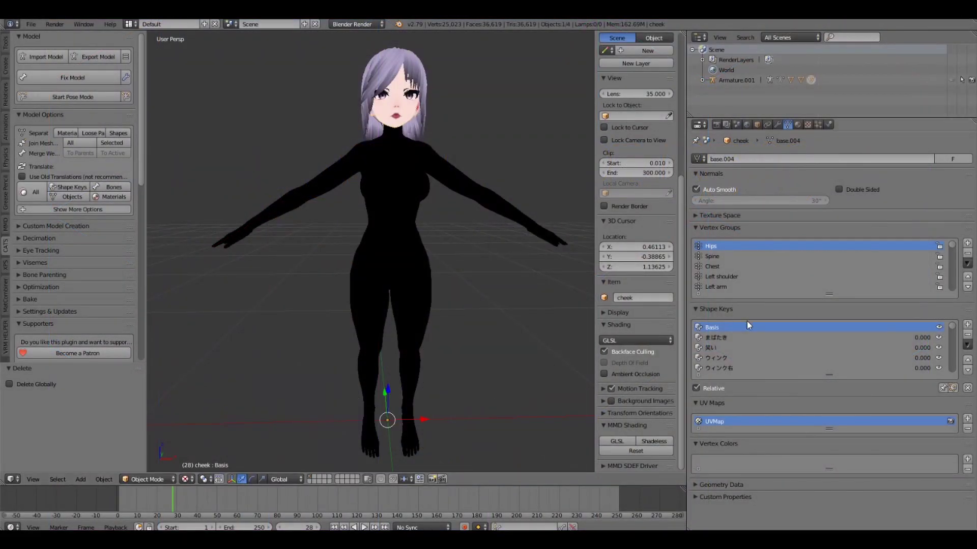
# Step: Translate all of the model's names into English and preview the body mesh's -Waist shape key
pyautogui.scroll(-6, 736, 352)
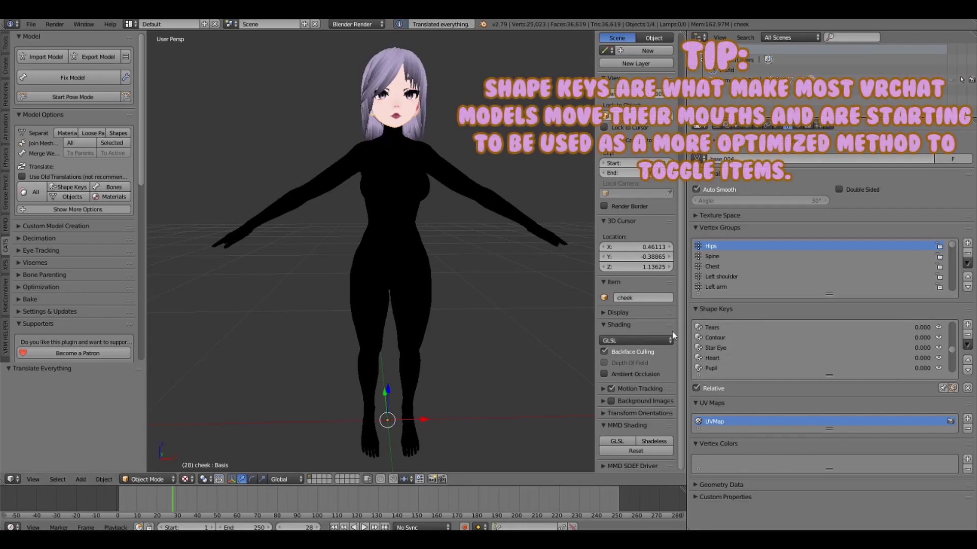
pyautogui.rightClick(395, 221)
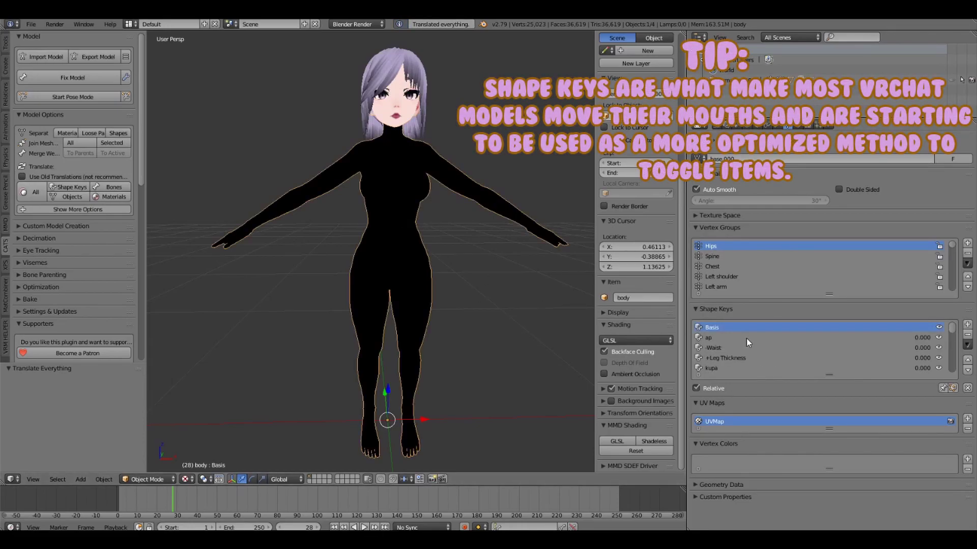
pyautogui.click(731, 349)
pyautogui.moveTo(704, 399)
pyautogui.mouseDown()
pyautogui.moveTo(963, 399)
pyautogui.moveTo(702, 400)
pyautogui.mouseUp()
pyautogui.scroll(2, 819, 356)
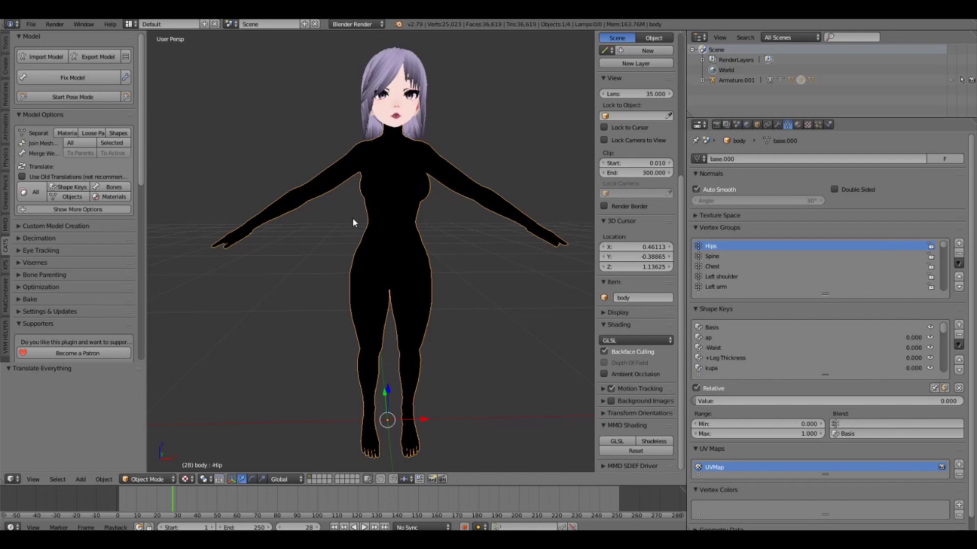
# Step: Join all of the model's meshes into a single Body mesh
pyautogui.click(77, 143)
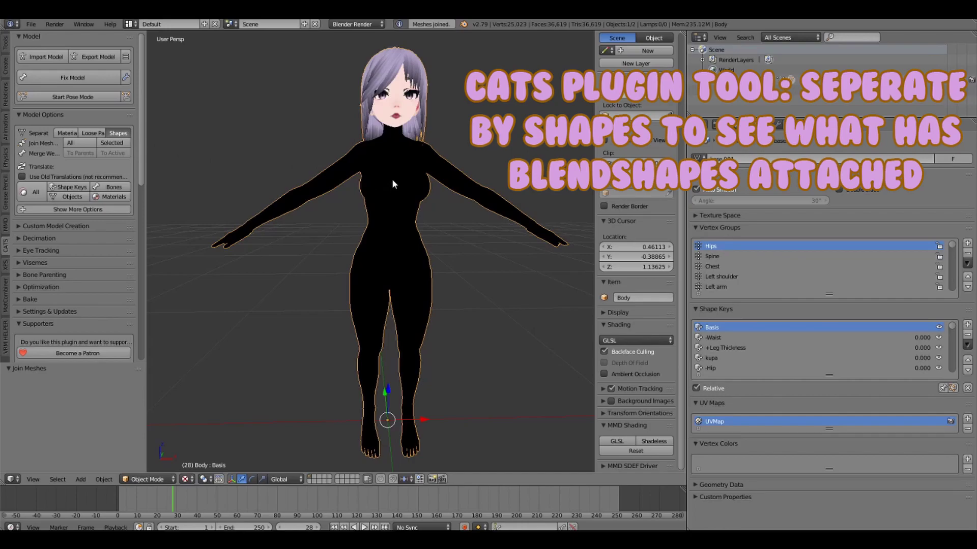
# Step: Separate the Body mesh by shape keys and test-move the separated part to see which geometry it contains
pyautogui.press('g')
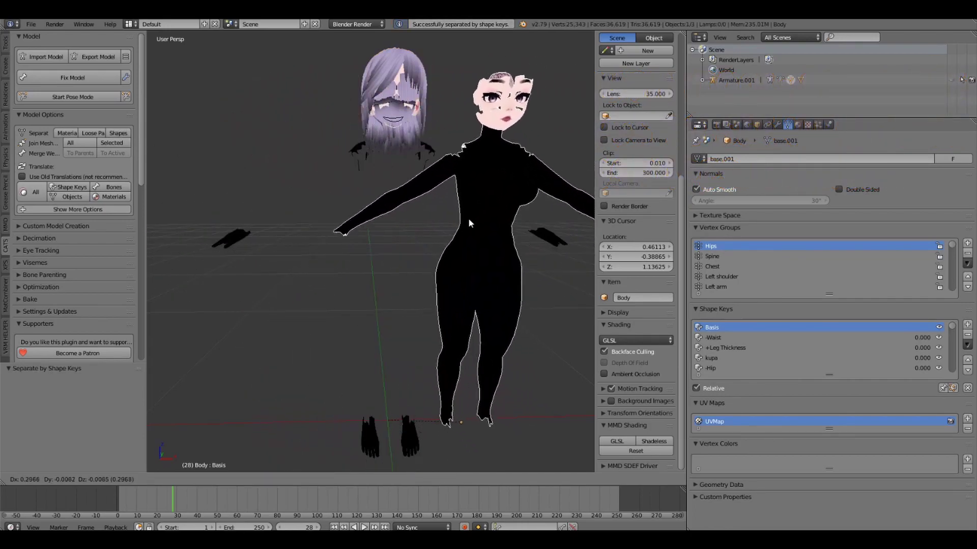
pyautogui.click(416, 207)
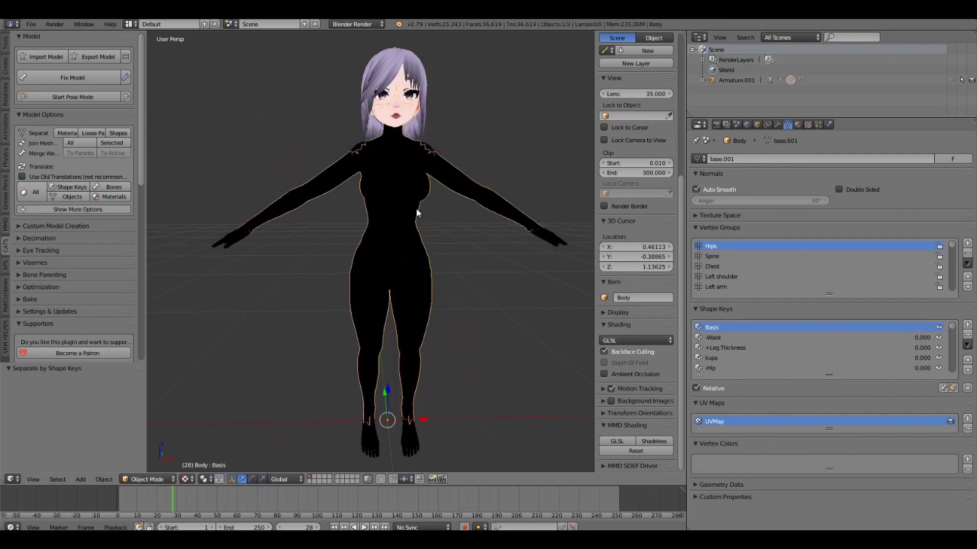
# Step: Try moving a single hip vertex of the separated Body mesh in edit mode, and return to object mode
pyautogui.click(148, 479)
pyautogui.click(137, 453)
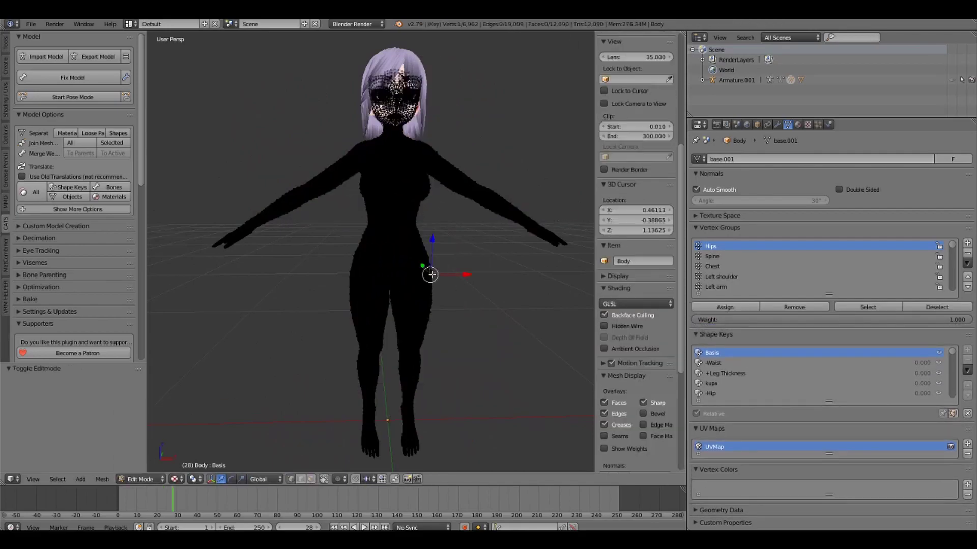
pyautogui.press('g')
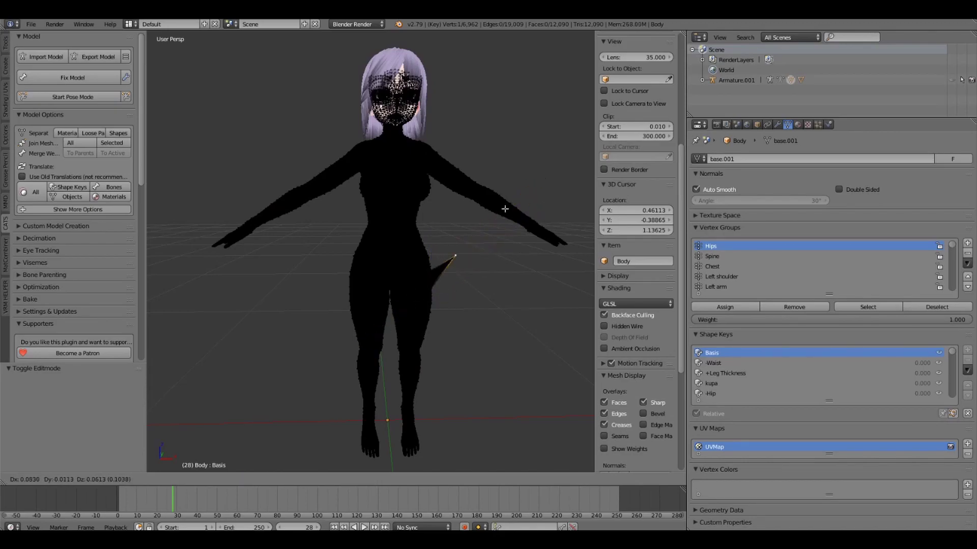
pyautogui.click(438, 283)
pyautogui.press('g')
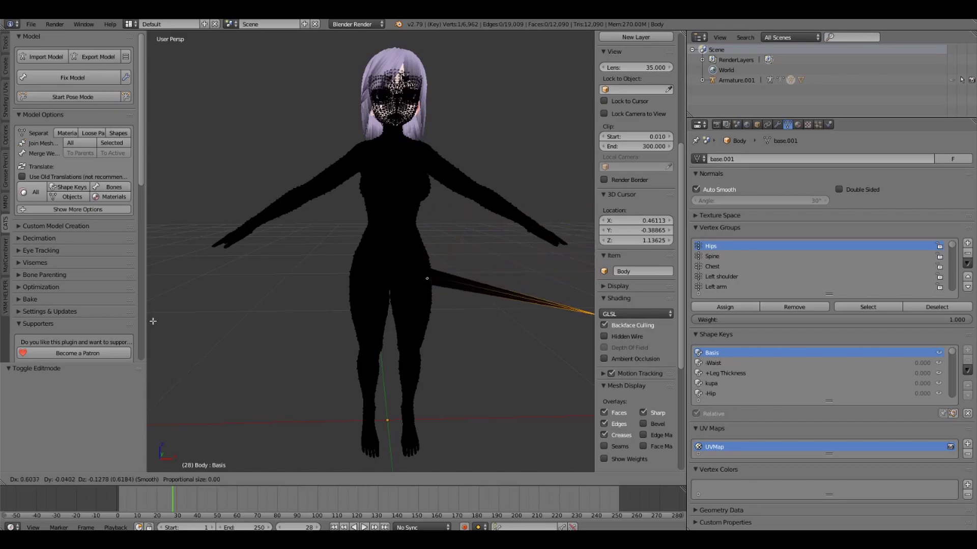
pyautogui.press('Escape')
pyautogui.click(136, 480)
pyautogui.click(141, 465)
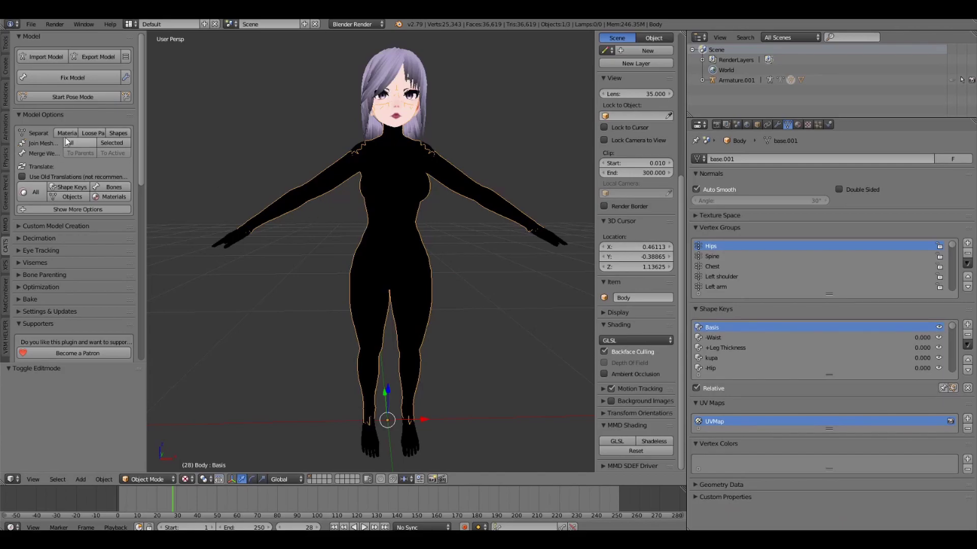
# Step: Put the Body mesh in edit mode and reset the MMD shading of the view
pyautogui.click(146, 480)
pyautogui.click(147, 455)
pyautogui.rightClick(382, 339)
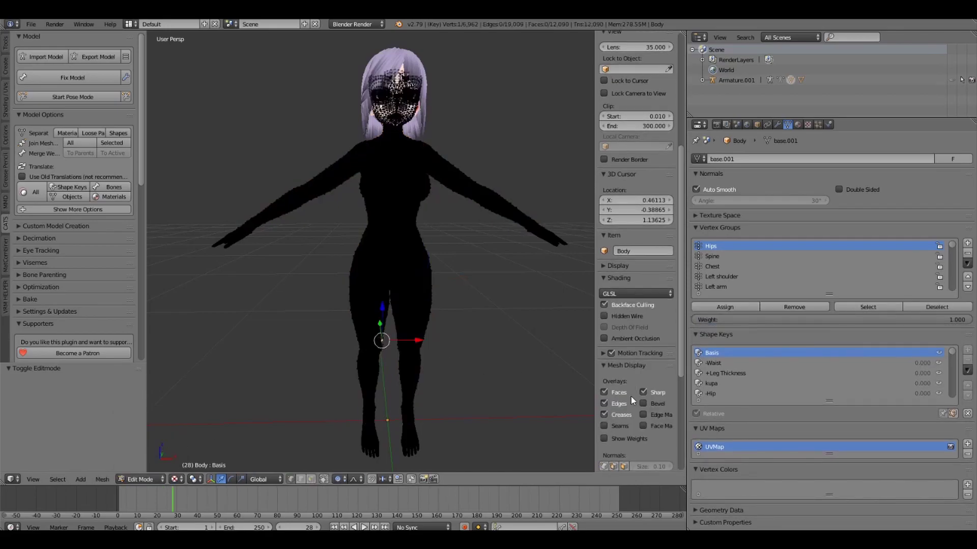
pyautogui.scroll(-10, 630, 396)
pyautogui.click(633, 450)
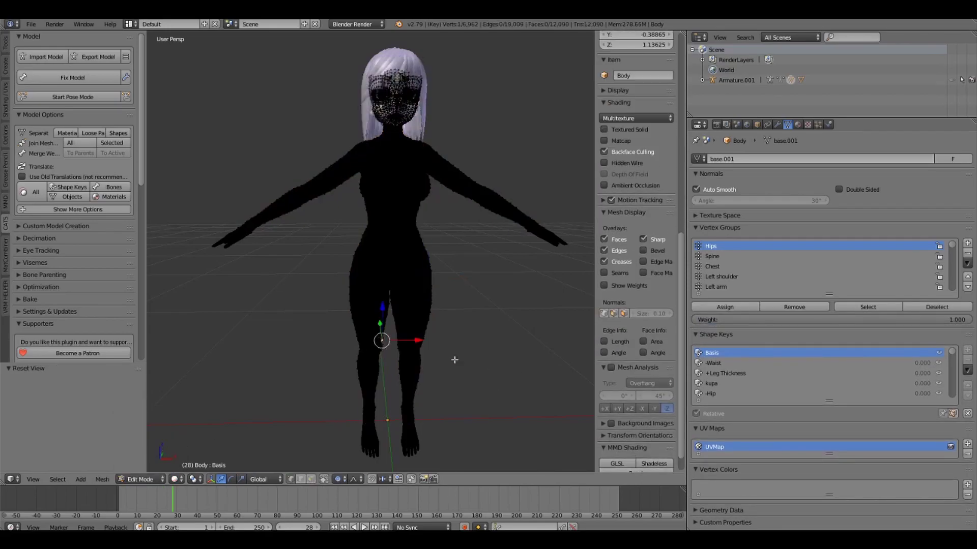
# Step: Lighten the body material's diffuse color to dark grey to make the black mesh's wireframe readable
pyautogui.click(797, 125)
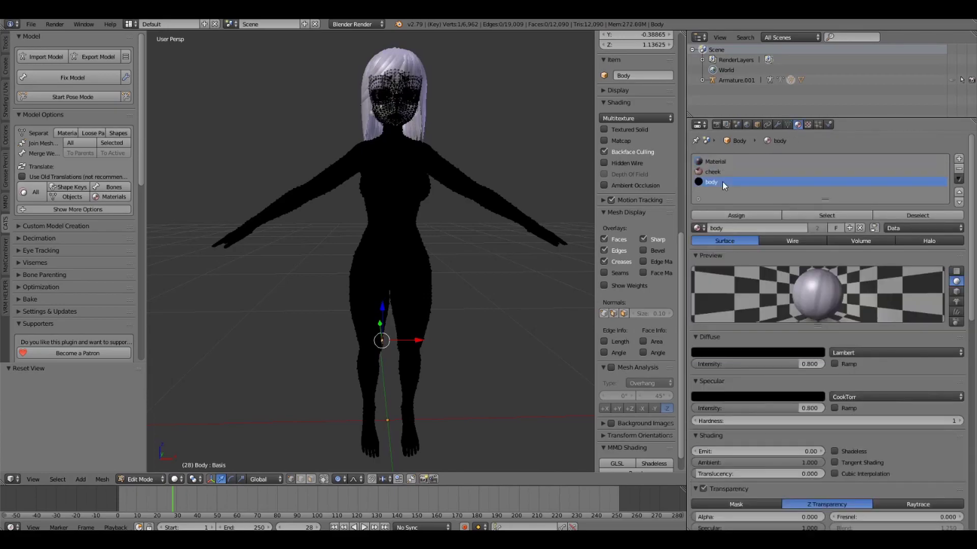
pyautogui.click(724, 354)
pyautogui.moveTo(778, 290); pyautogui.dragTo(778, 264)
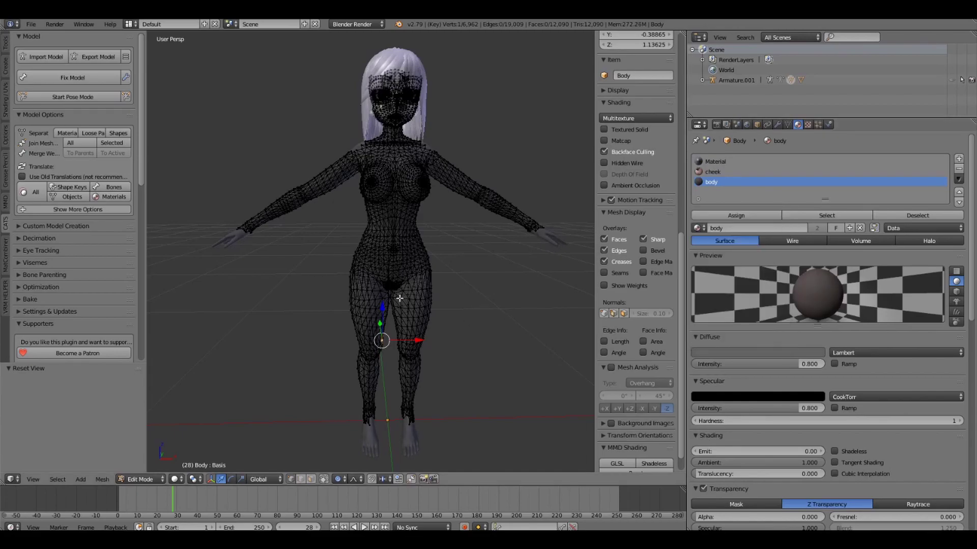
pyautogui.click(417, 331)
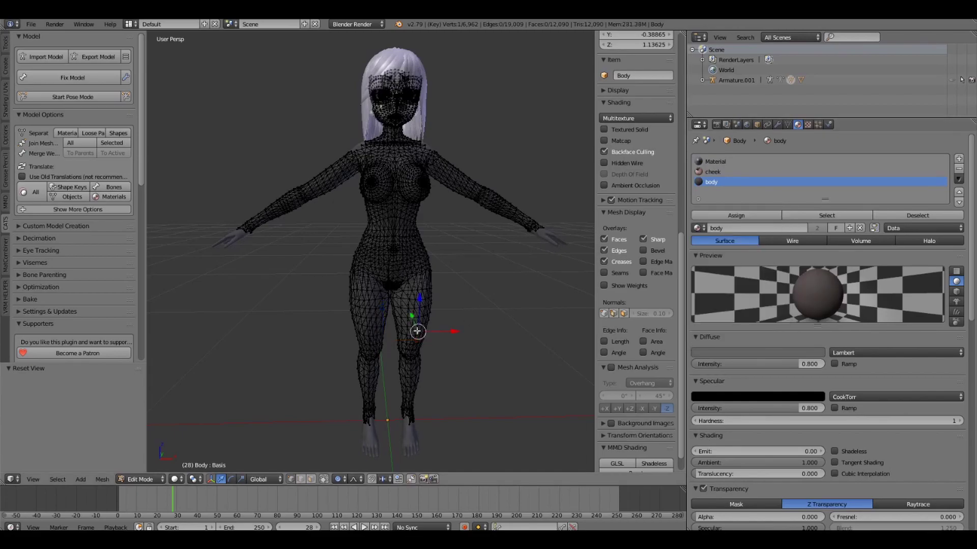
# Step: Circle-select the body's vertices across the legs, torso and arms, leaving the face unselected
pyautogui.press('v')
pyautogui.click(415, 370)
pyautogui.press('c')
pyautogui.scroll(-12, 415, 371)
pyautogui.moveTo(415, 370)
pyautogui.mouseDown()
pyautogui.moveTo(371, 375)
pyautogui.moveTo(462, 277)
pyautogui.moveTo(276, 240)
pyautogui.moveTo(366, 189)
pyautogui.moveTo(510, 229)
pyautogui.mouseUp()
pyautogui.rightClick(516, 231)
pyautogui.scroll(4, 386, 112)
# Step: Extend the selection with Circle Select to the vertices around the shoulders and neck
pyautogui.moveTo(386, 112)
pyautogui.keyDown('shift'); pyautogui.mouseDown(button='middle')
pyautogui.moveTo(362, 243)
pyautogui.moveTo(380, 210)
pyautogui.mouseUp(button='middle'); pyautogui.keyUp('shift')
pyautogui.scroll(3, 376, 241)
pyautogui.press('c')
pyautogui.moveTo(319, 177)
pyautogui.mouseDown()
pyautogui.moveTo(345, 147)
pyautogui.moveTo(489, 170)
pyautogui.moveTo(394, 171)
pyautogui.mouseUp()
pyautogui.rightClick(395, 171)
pyautogui.moveTo(394, 171)
pyautogui.mouseDown(button='middle')
pyautogui.moveTo(439, 163)
pyautogui.moveTo(421, 204)
pyautogui.mouseUp(button='middle')
pyautogui.press('c')
pyautogui.moveTo(380, 145)
pyautogui.mouseDown()
pyautogui.moveTo(396, 128)
pyautogui.moveTo(408, 161)
pyautogui.mouseUp()
pyautogui.rightClick(408, 160)
pyautogui.moveTo(409, 161); pyautogui.dragTo(418, 188, button='middle')
# Step: Add the remaining vertices at the neck boundary to the selection with Pick Shortest Path
pyautogui.keyDown('ctrl'); pyautogui.rightClick(442, 136); pyautogui.keyUp('ctrl')
pyautogui.moveTo(441, 136); pyautogui.dragTo(477, 167, button='middle')
pyautogui.keyDown('ctrl'); pyautogui.rightClick(477, 167); pyautogui.keyUp('ctrl')
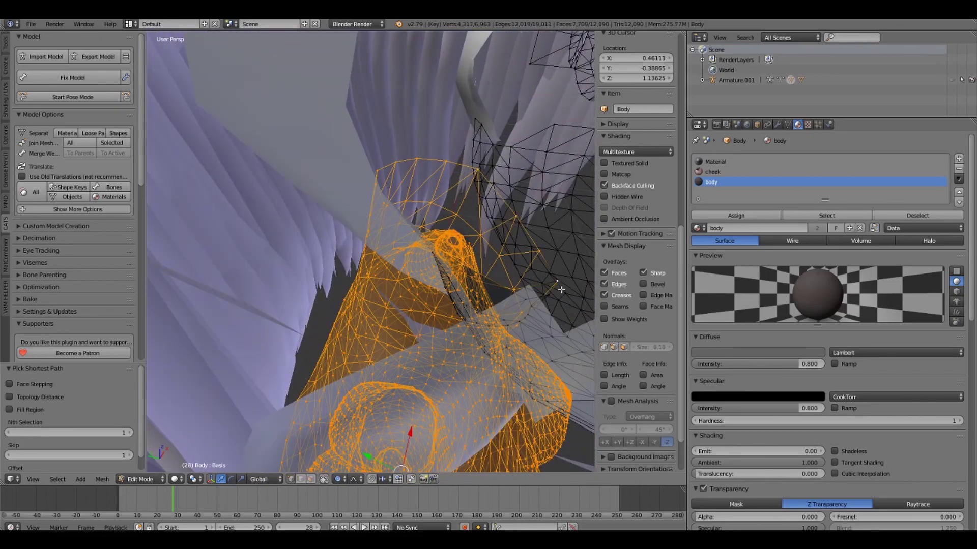
pyautogui.moveTo(561, 291); pyautogui.dragTo(558, 303, button='middle')
pyautogui.press('x')
pyautogui.press('c')
pyautogui.scroll(10, 540, 314)
pyautogui.moveTo(539, 315); pyautogui.dragTo(472, 297, button='middle')
pyautogui.keyDown('ctrl'); pyautogui.rightClick(497, 342); pyautogui.keyUp('ctrl')
pyautogui.keyDown('ctrl'); pyautogui.rightClick(471, 298); pyautogui.keyUp('ctrl')
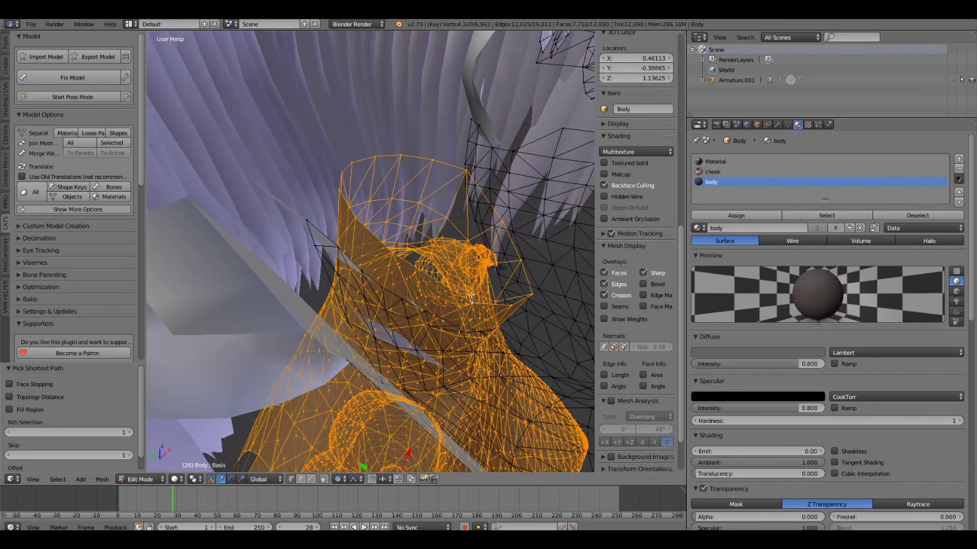
# Step: Test-move the selected body vertices, and apply Shape Propagate to carry their shape into all shape keys
pyautogui.scroll(-8, 472, 295)
pyautogui.press('g')
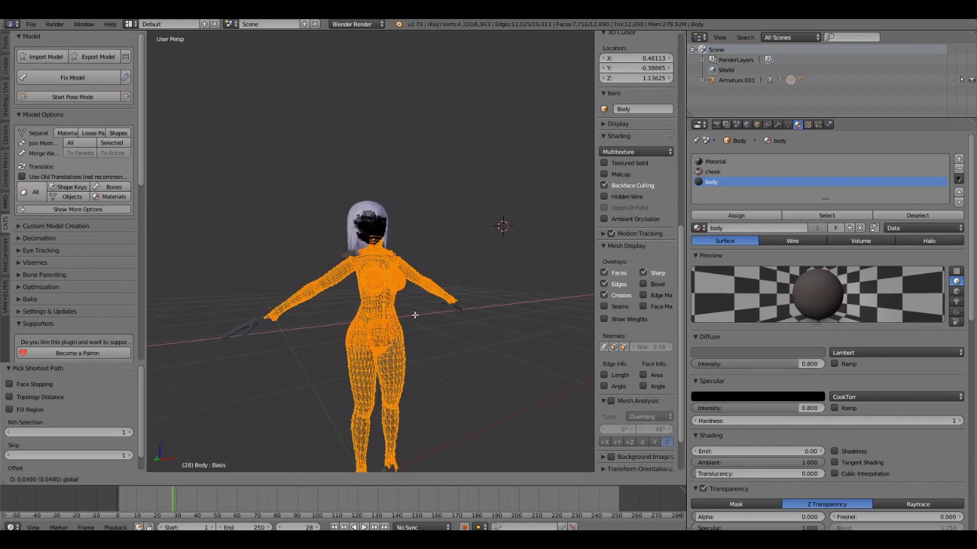
pyautogui.click(412, 316)
pyautogui.moveTo(412, 315); pyautogui.dragTo(375, 295, button='middle')
pyautogui.click(99, 480)
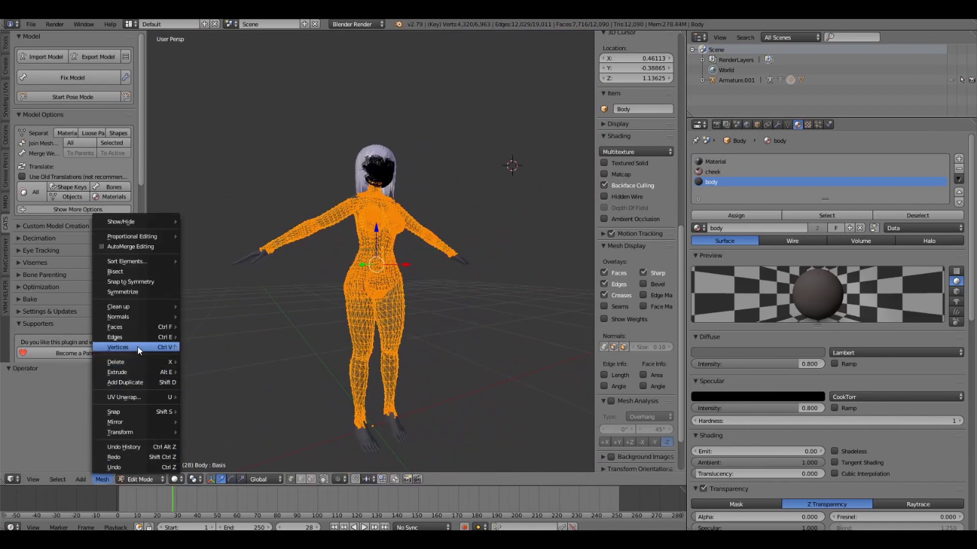
pyautogui.moveTo(137, 346)
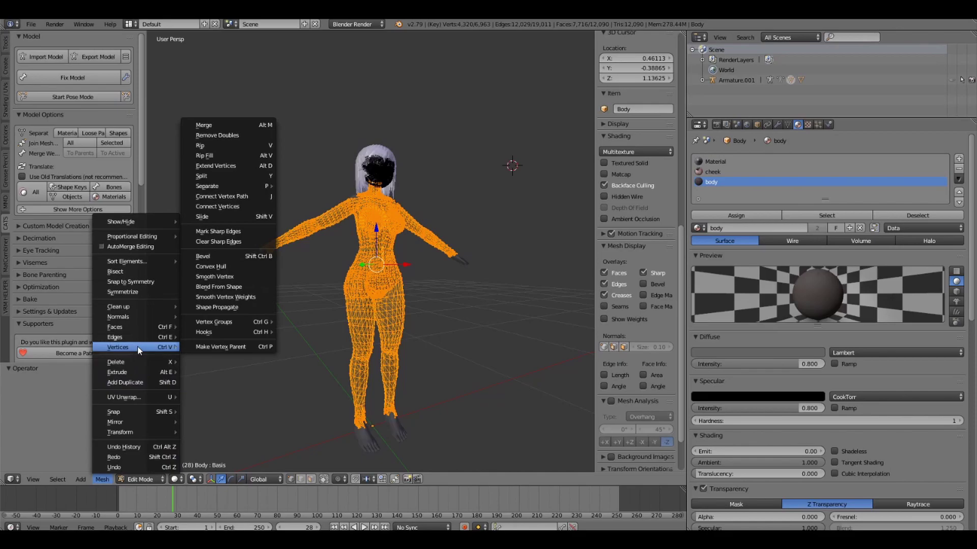
pyautogui.click(240, 308)
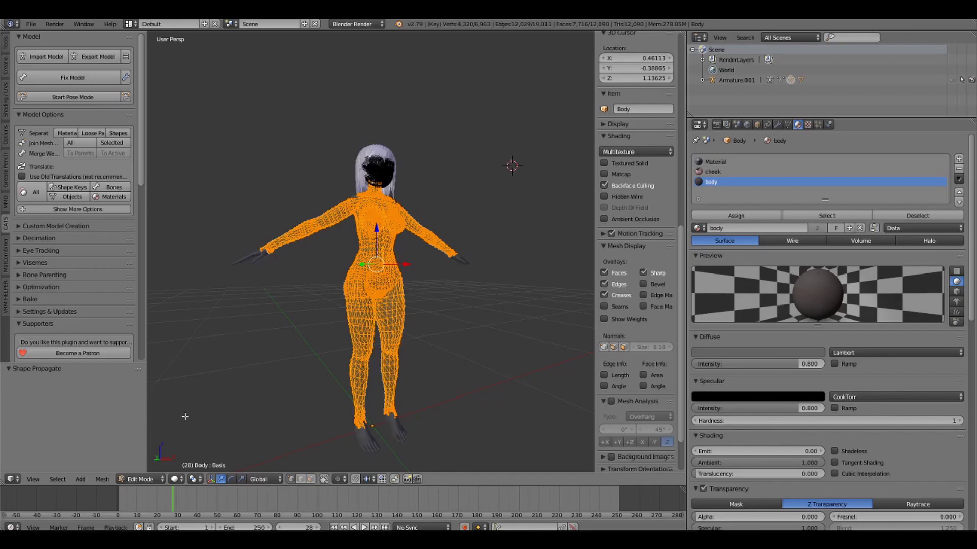
# Step: Return to object mode and join all of the model's meshes
pyautogui.click(141, 479)
pyautogui.click(142, 465)
pyautogui.click(71, 144)
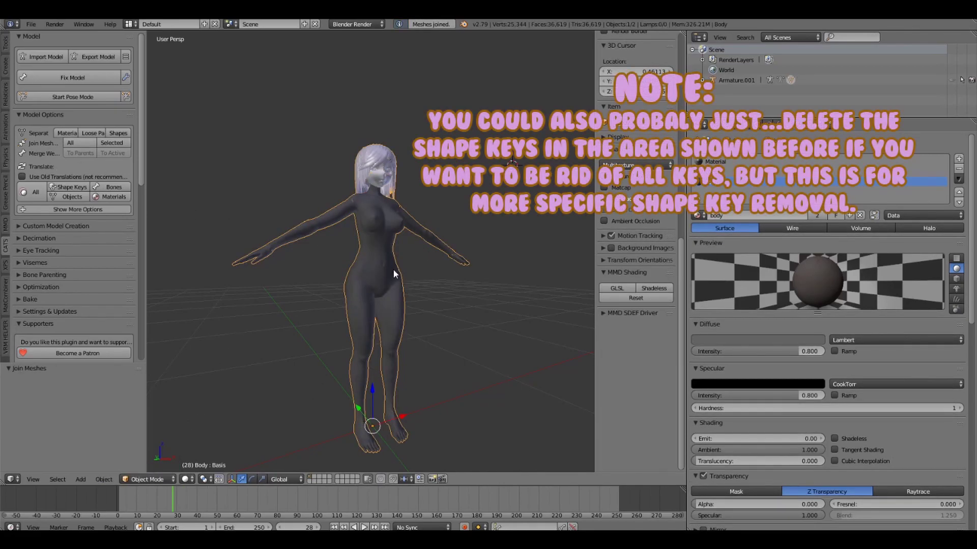
# Step: Darken the body material's diffuse color back to near black
pyautogui.scroll(2, 422, 262)
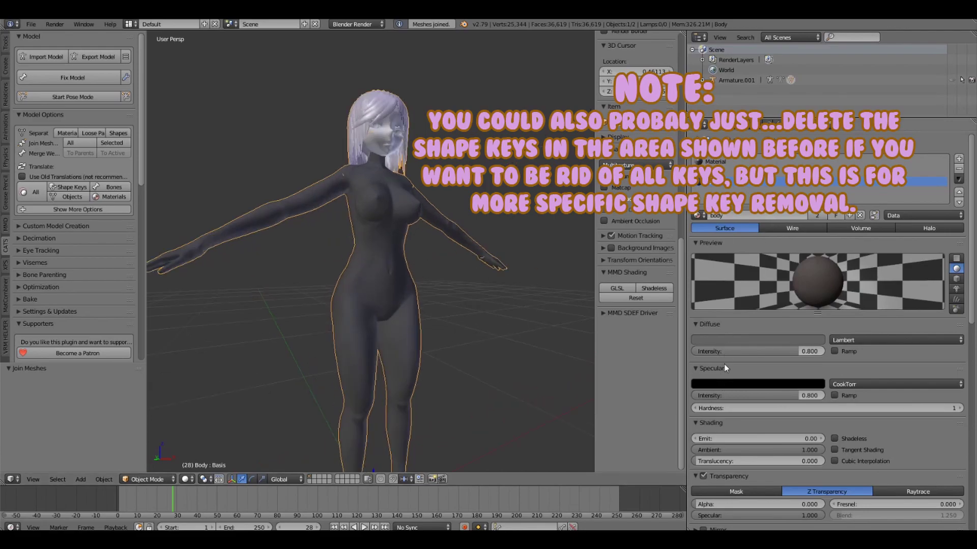
pyautogui.click(719, 342)
pyautogui.moveTo(781, 244); pyautogui.dragTo(781, 285)
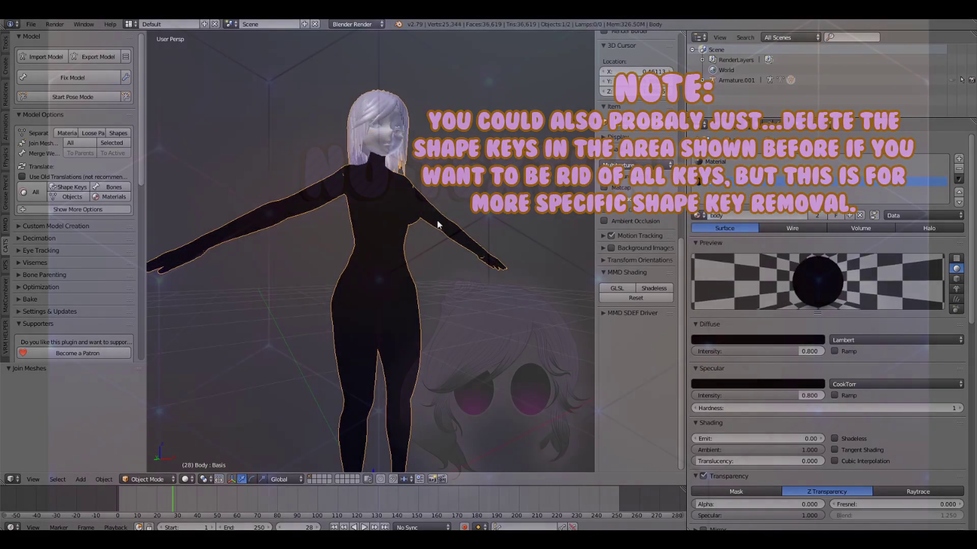
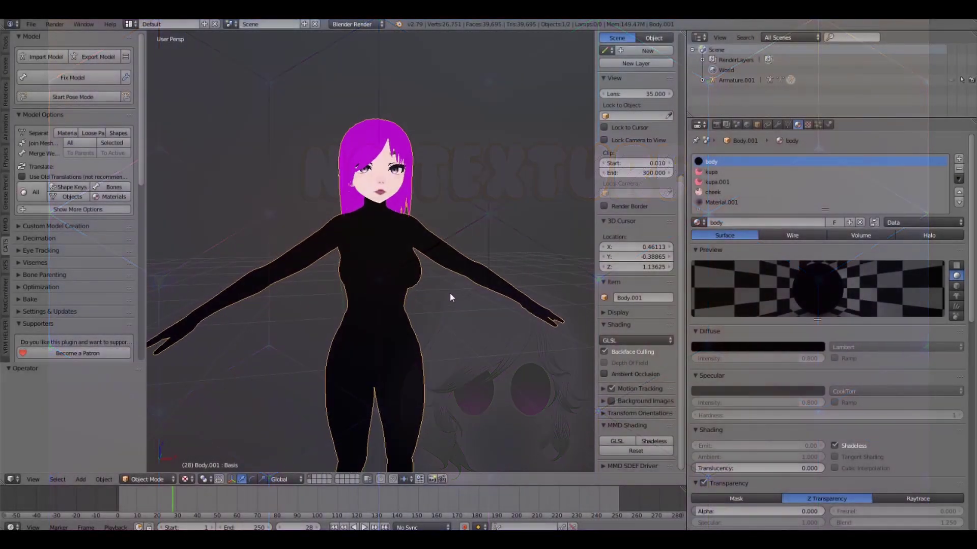
# Step: Compare the model with the missing hair texture under GLSL, Shadeless and reset MMD shading, finishing on Shadeless
pyautogui.moveTo(430, 281); pyautogui.dragTo(429, 154, button='middle')
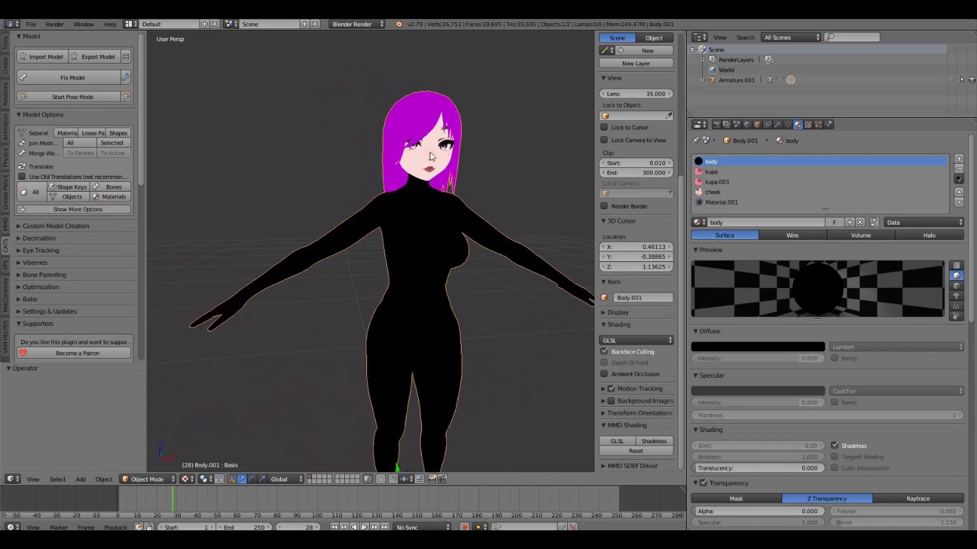
pyautogui.click(644, 442)
pyautogui.click(613, 442)
pyautogui.click(654, 441)
pyautogui.click(647, 448)
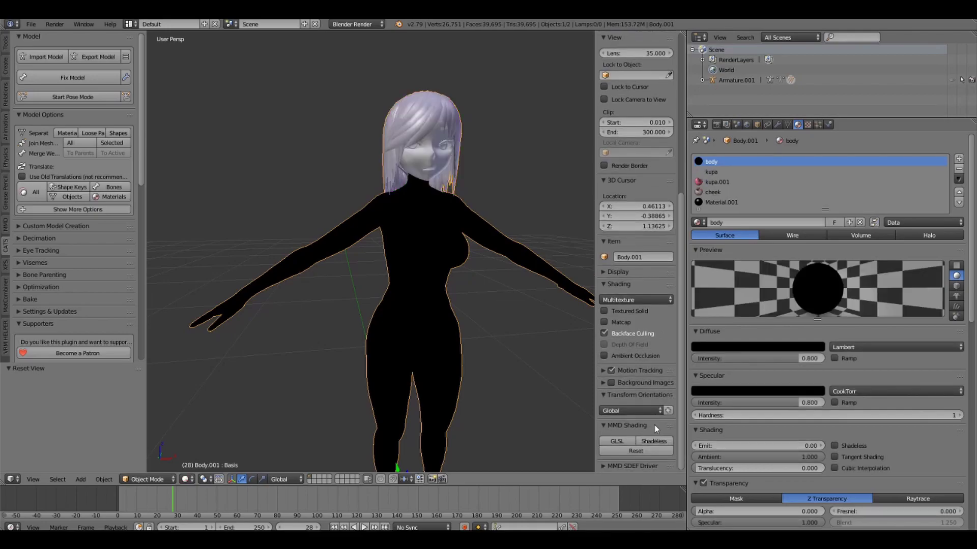
pyautogui.click(644, 442)
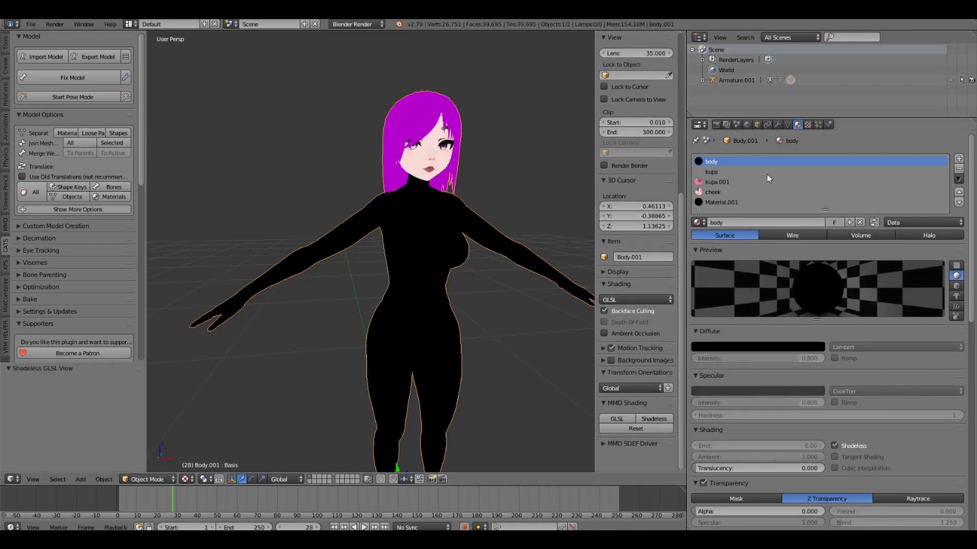
# Step: Point the MMD texture of Material.001 to F00_000_Hair_00.png in the Vroid Hair folder
pyautogui.scroll(-3, 747, 182)
pyautogui.scroll(3, 747, 182)
pyautogui.click(740, 199)
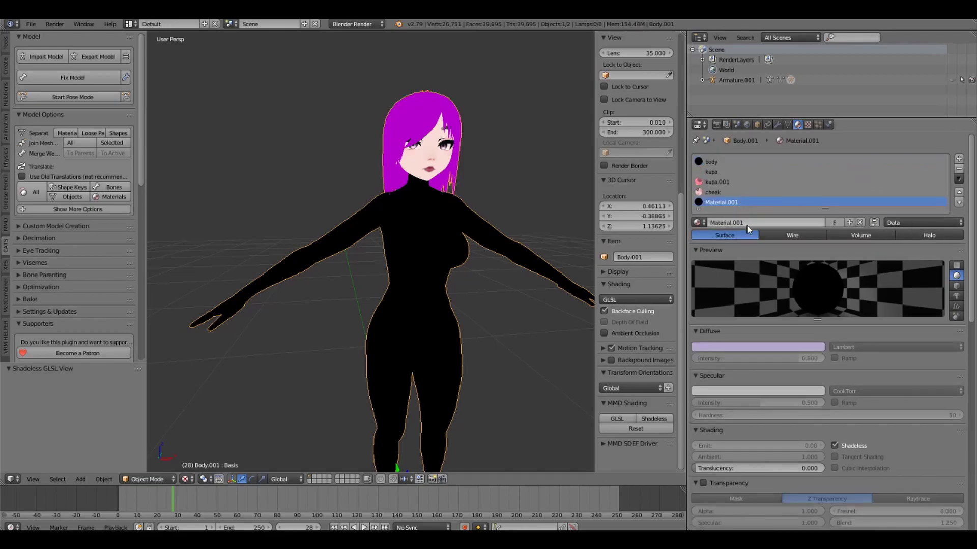
pyautogui.scroll(-10, 763, 275)
pyautogui.scroll(-8, 778, 335)
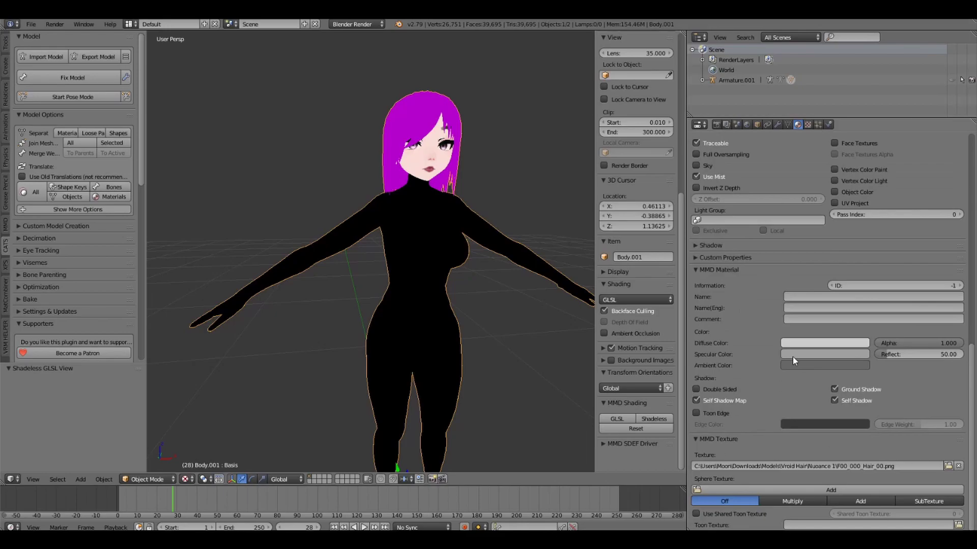
pyautogui.click(947, 466)
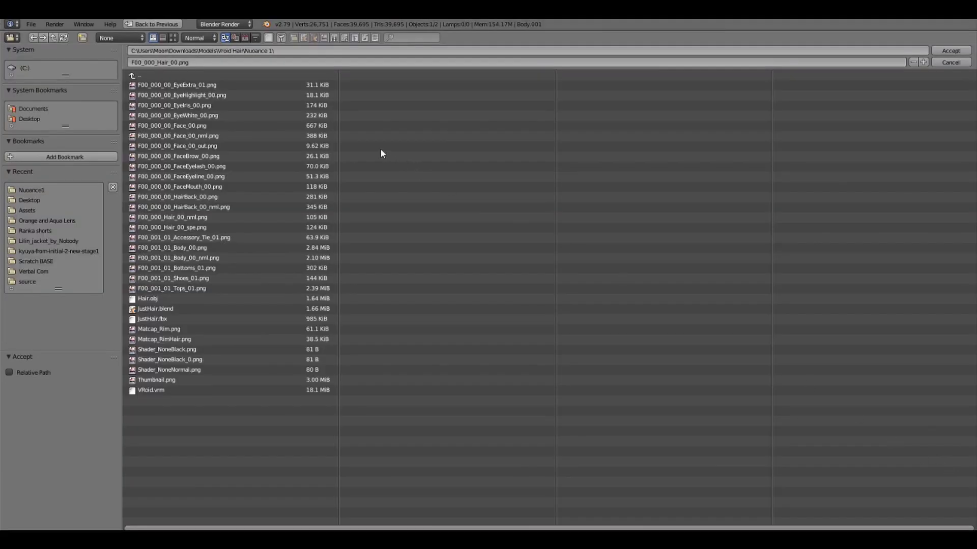
pyautogui.click(135, 75)
pyautogui.doubleClick(168, 113)
pyautogui.moveTo(416, 181); pyautogui.dragTo(393, 186, button='middle')
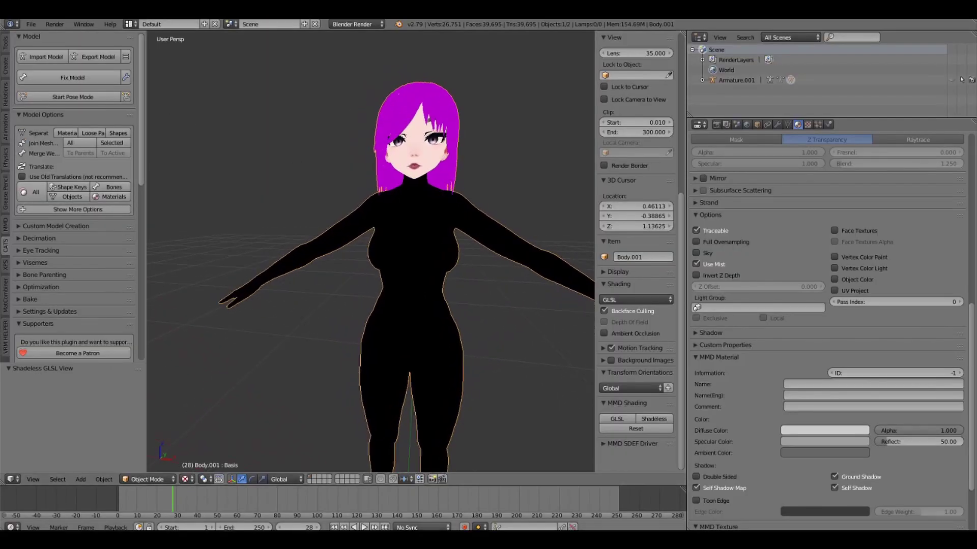
# Step: Switch to File Explorer and go up from Nuoance 1 to the Vroid Hair folder to check the hair texture file
pyautogui.moveTo(388, 539)
pyautogui.click(390, 505)
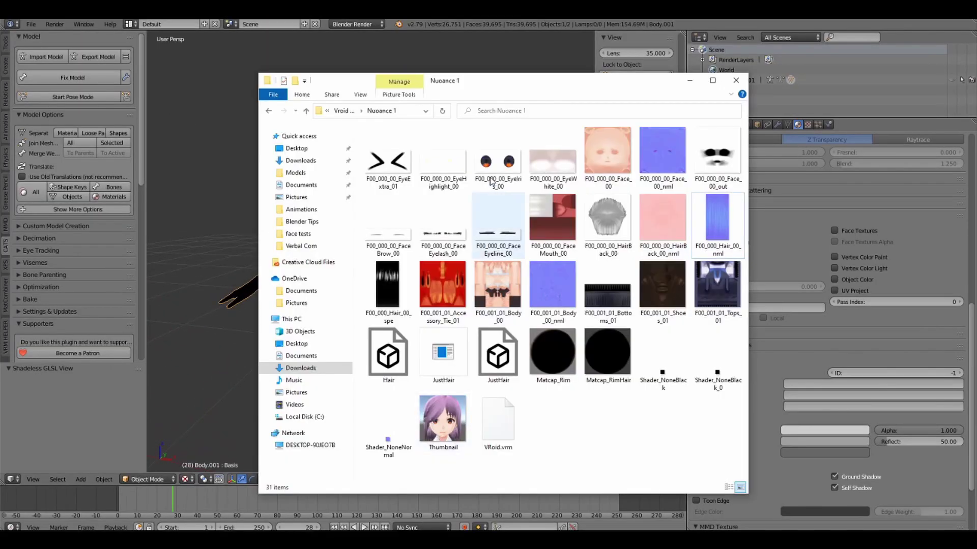
pyautogui.click(355, 110)
pyautogui.doubleClick(402, 175)
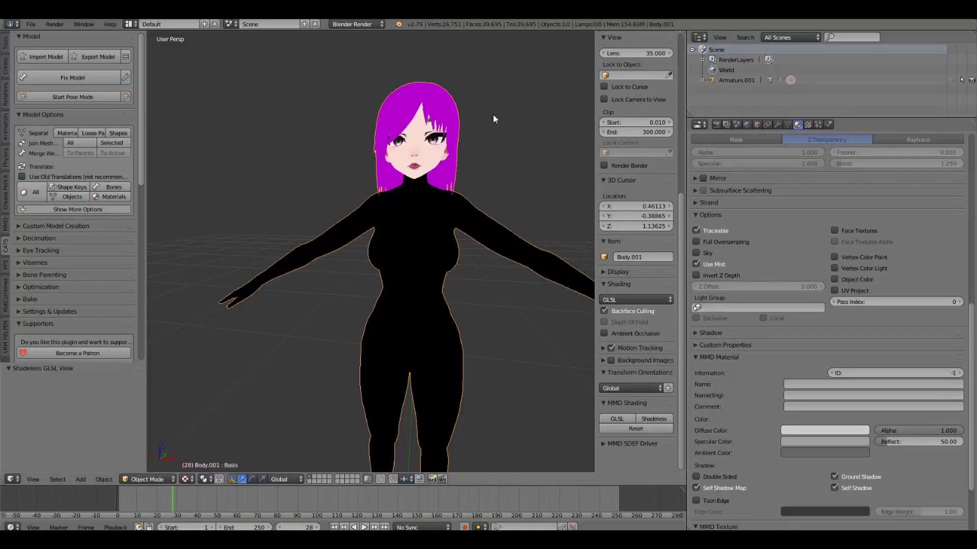
# Step: Load F00_000_Hair_00.png from the Vroid Hair folder as the image of Material.001's texture and check the hair
pyautogui.moveTo(492, 114)
pyautogui.mouseDown(button='middle')
pyautogui.moveTo(390, 115)
pyautogui.moveTo(496, 115)
pyautogui.mouseUp(button='middle')
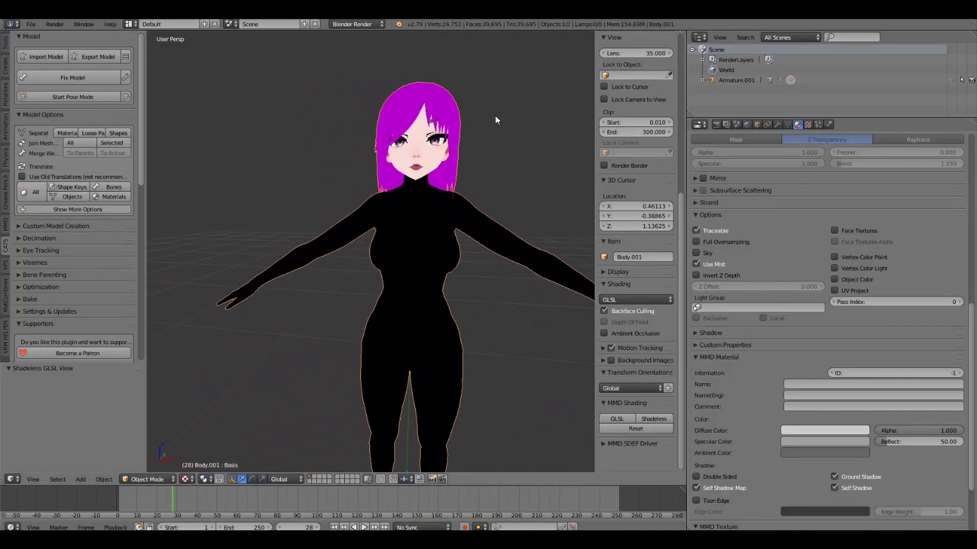
pyautogui.click(808, 124)
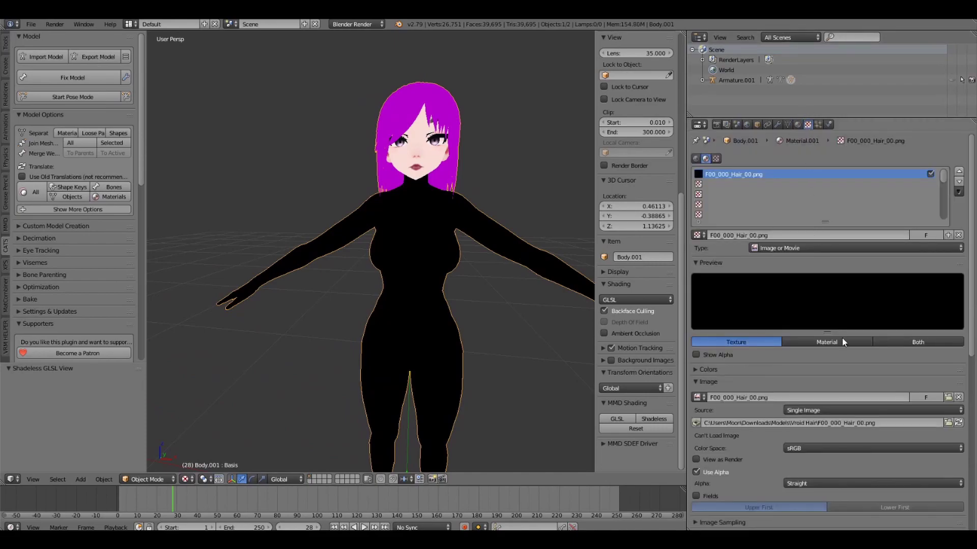
pyautogui.click(948, 398)
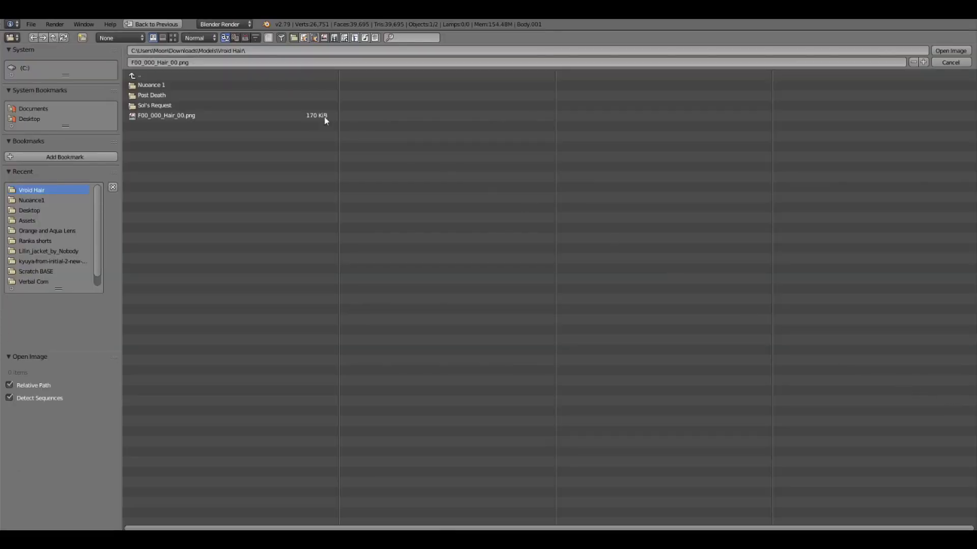
pyautogui.doubleClick(224, 115)
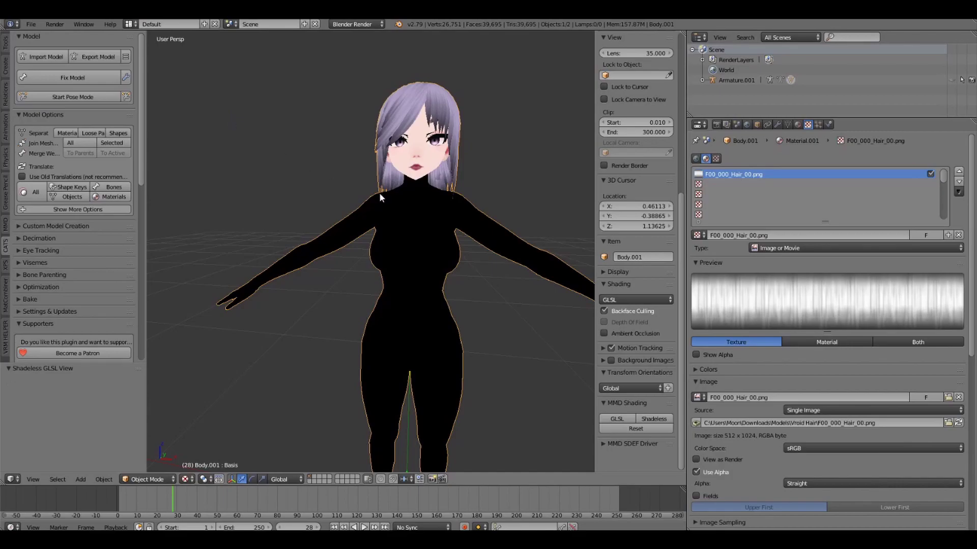
pyautogui.moveTo(386, 197); pyautogui.dragTo(551, 196, button='middle')
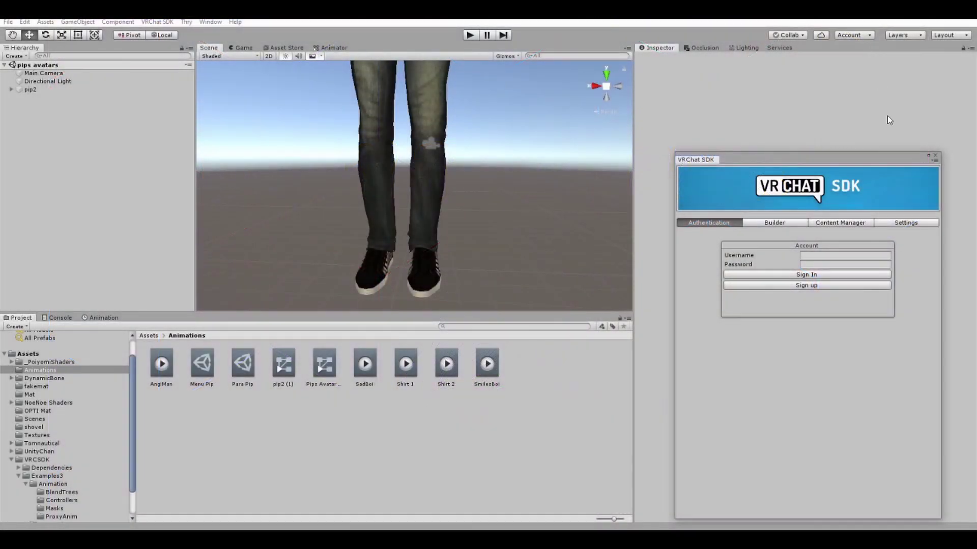
# Step: Close the VRChat SDK window and frame the avatar from the head to the legs in the scene
pyautogui.click(934, 156)
pyautogui.scroll(-5, 505, 124)
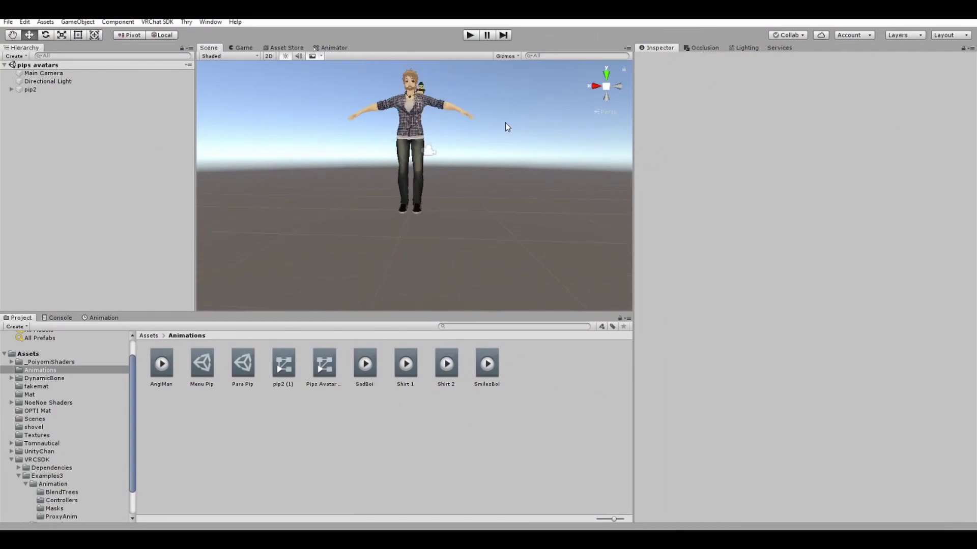
pyautogui.scroll(1, 498, 185)
pyautogui.moveTo(498, 187)
pyautogui.mouseDown(button='middle')
pyautogui.moveTo(491, 168)
pyautogui.moveTo(489, 177)
pyautogui.mouseUp(button='middle')
pyautogui.scroll(1, 489, 177)
pyautogui.moveTo(489, 177); pyautogui.dragTo(496, 174, button='right')
pyautogui.press('a')
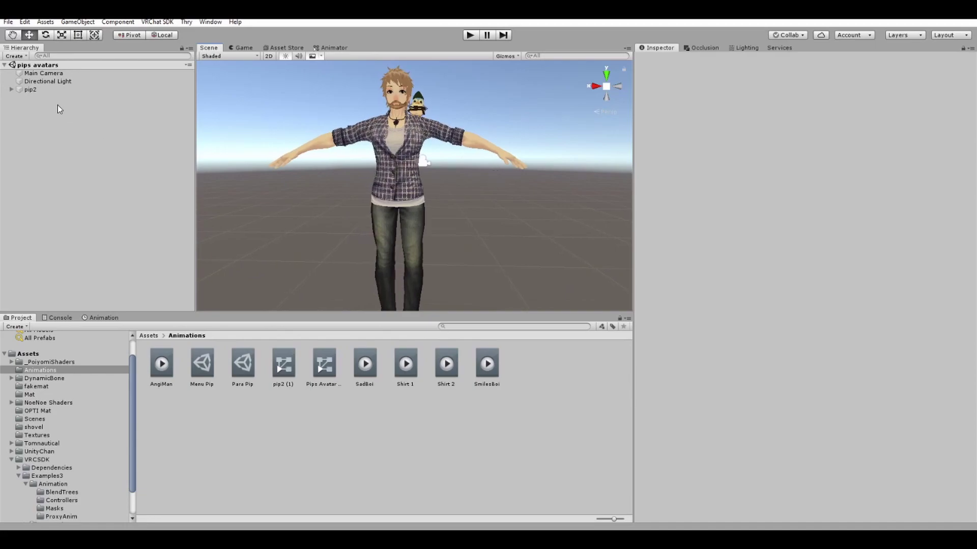
# Step: Expand pip2's armature down to the left shoulder and try rotating the Left arm bone
pyautogui.click(12, 91)
pyautogui.click(11, 89)
pyautogui.click(19, 97)
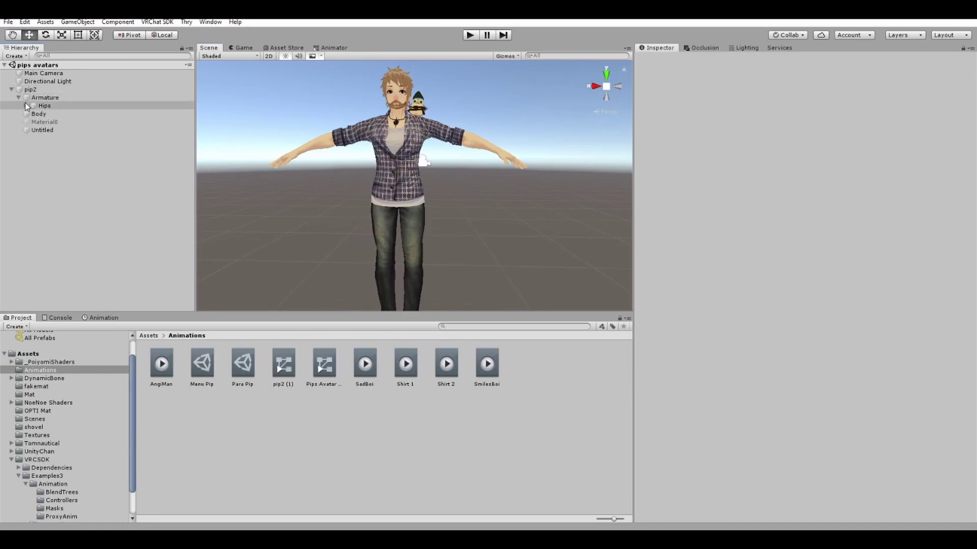
pyautogui.click(25, 106)
pyautogui.click(35, 128)
pyautogui.click(33, 130)
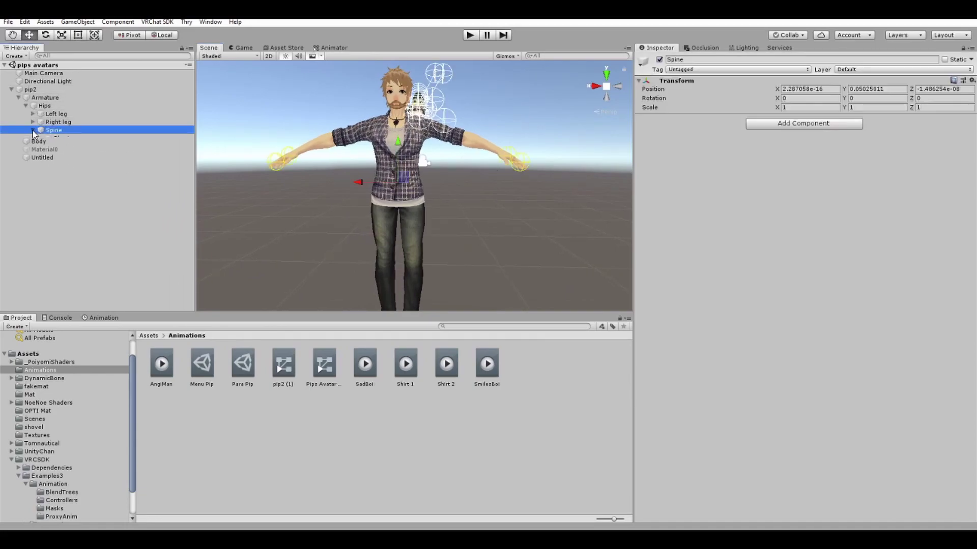
pyautogui.click(40, 138)
pyautogui.click(56, 147)
pyautogui.click(48, 147)
pyautogui.click(64, 155)
pyautogui.click(45, 35)
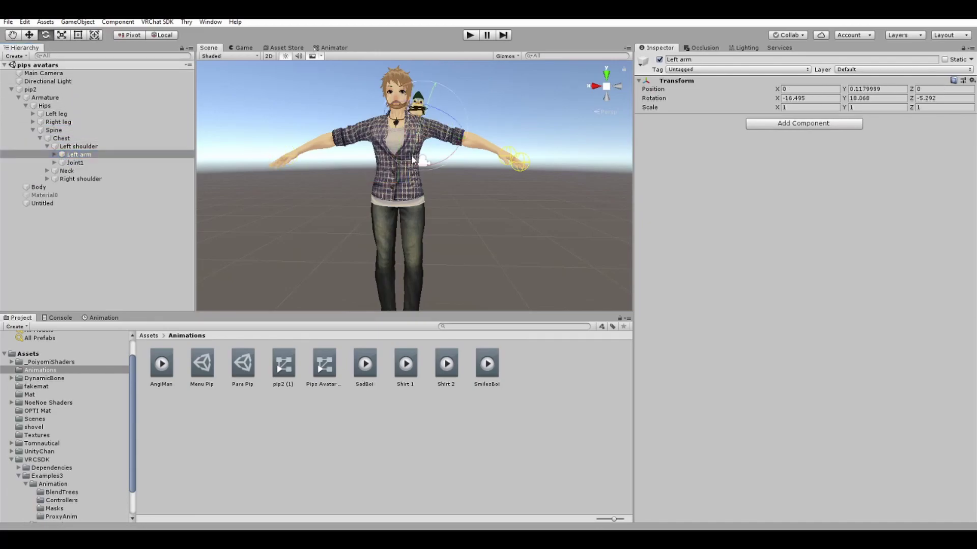
pyautogui.moveTo(400, 161); pyautogui.dragTo(497, 78)
pyautogui.hotkey('ctrl', 'z')
# Step: Go up to the project's main Assets folder and move the Unity window aside to uncover Blender
pyautogui.click(148, 335)
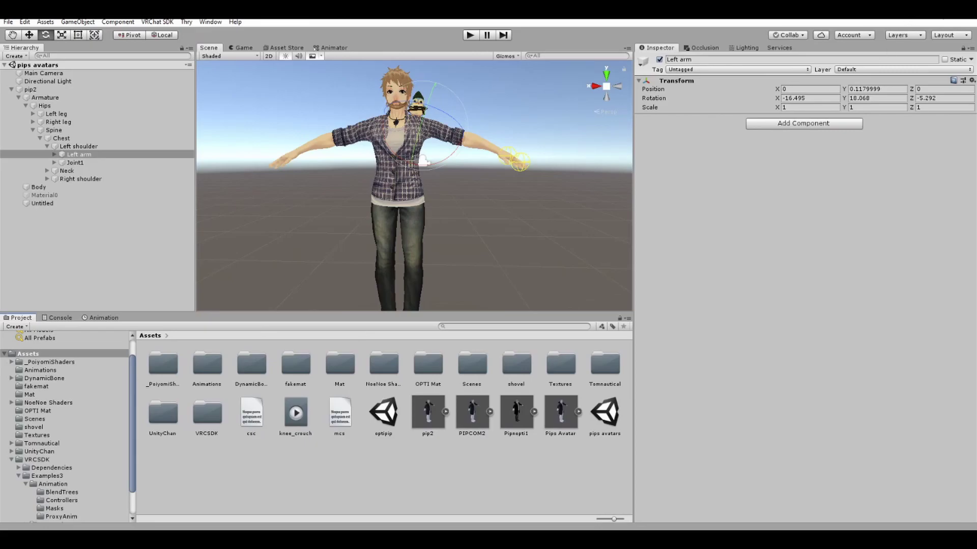
pyautogui.click(940, 14)
pyautogui.moveTo(871, 18); pyautogui.dragTo(734, 24)
pyautogui.click(914, 16)
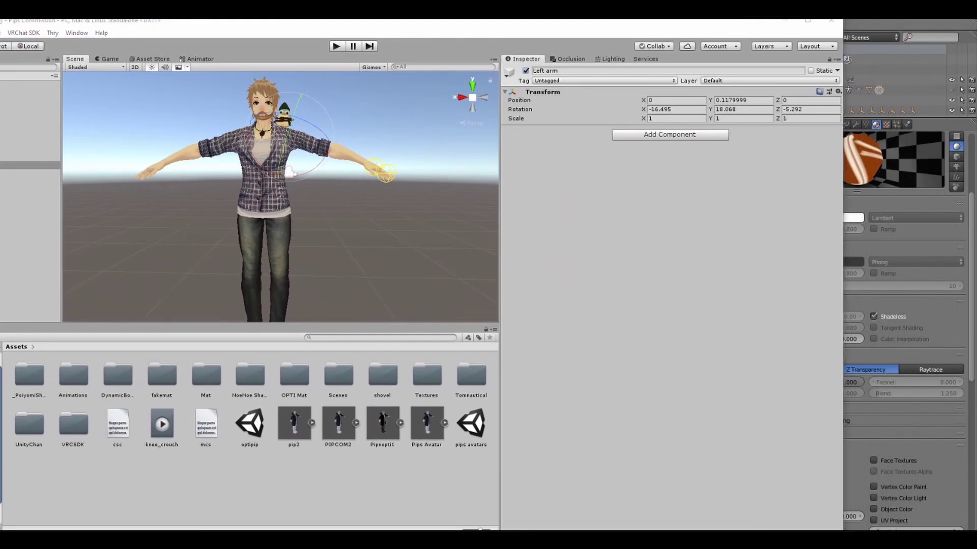
# Step: Switch to Blender, start a new file and delete all the default scene objects
pyautogui.hotkey('alt', 'Tab')
pyautogui.click(30, 24)
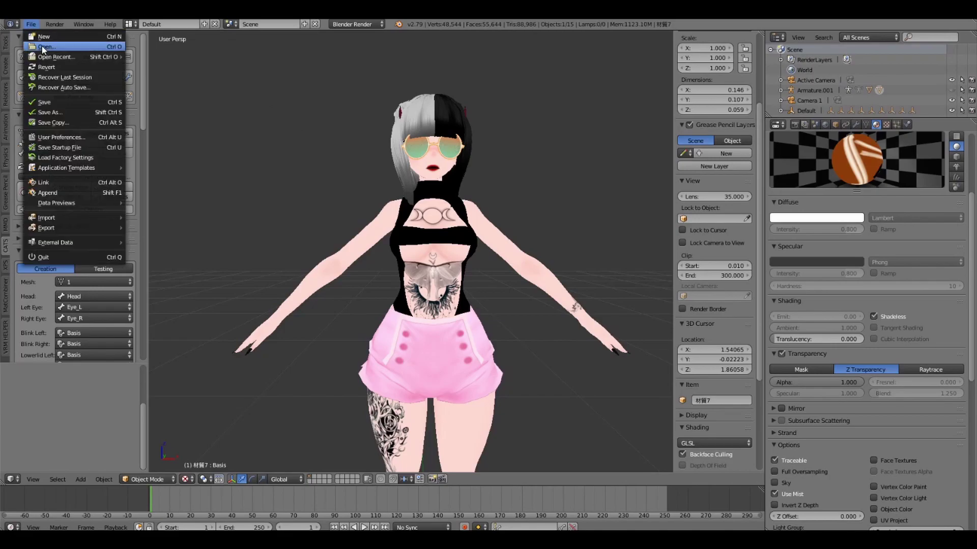
pyautogui.click(45, 36)
pyautogui.press('Return')
pyautogui.scroll(-3, 355, 178)
pyautogui.press('b')
pyautogui.moveTo(239, 100); pyautogui.dragTo(649, 362)
pyautogui.press('Delete')
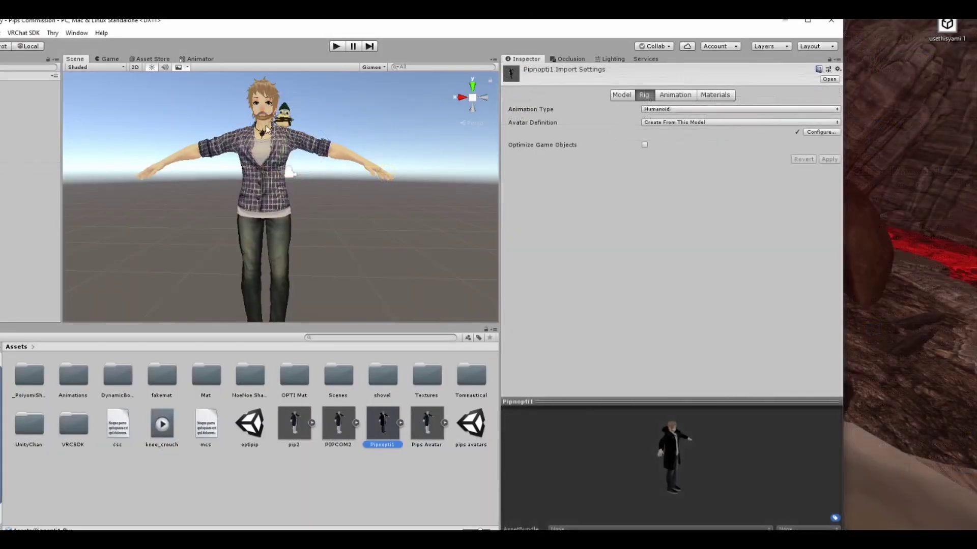
# Step: Switch to Unity, show the Pipnopti1 model in File Explorer and copy the path of its Assets folder
pyautogui.rightClick(390, 421)
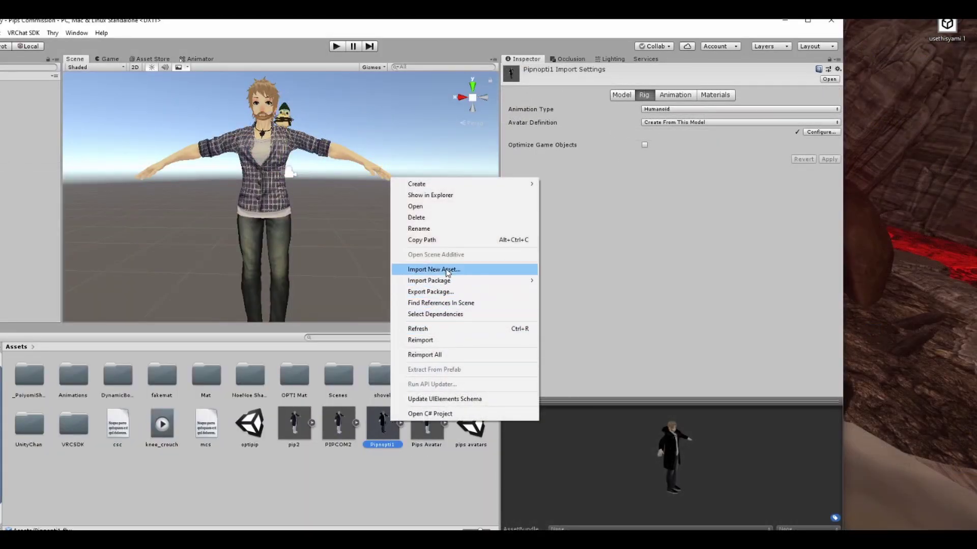
pyautogui.click(476, 195)
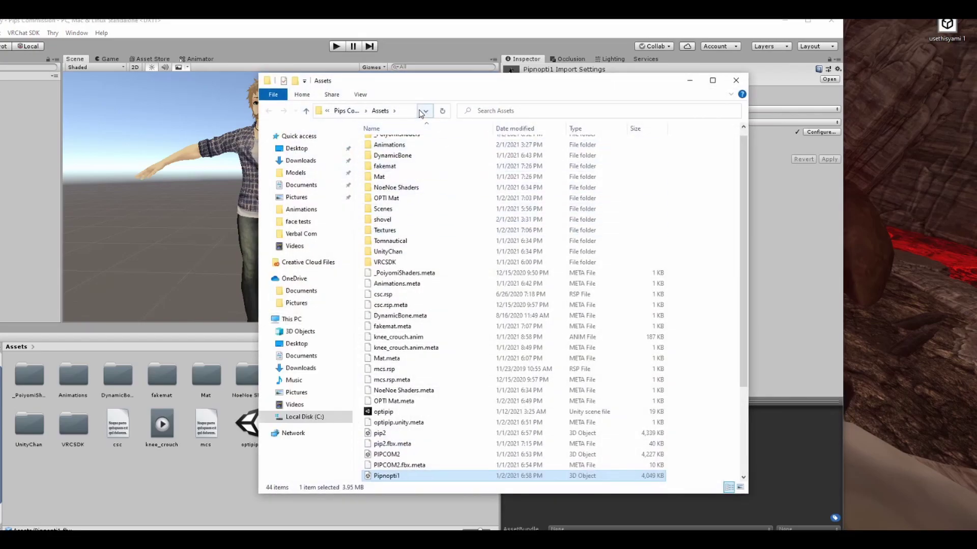
pyautogui.click(413, 111)
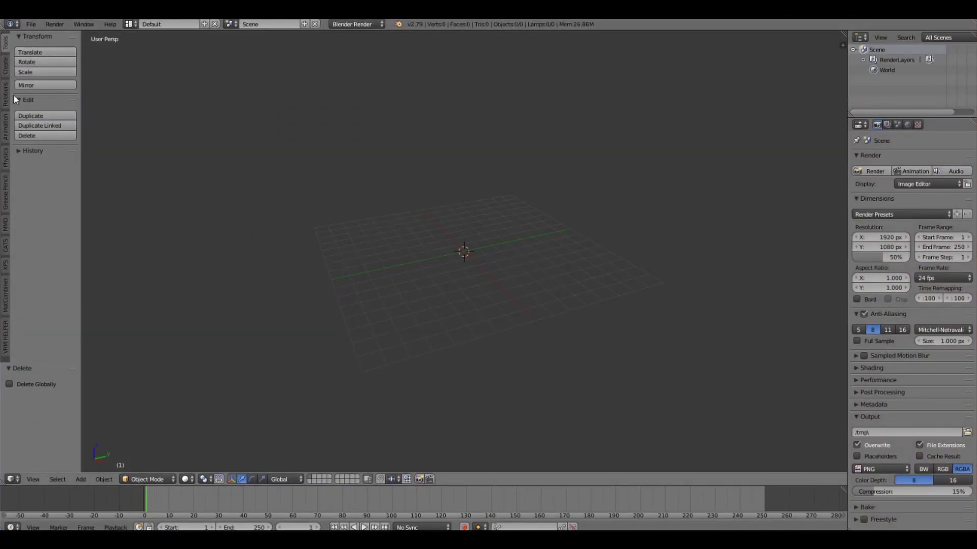
# Step: Switch to Blender and import Pipnopti1.fbx from the Pips Commission Assets folder with the CATS importer
pyautogui.click(6, 246)
pyautogui.click(29, 58)
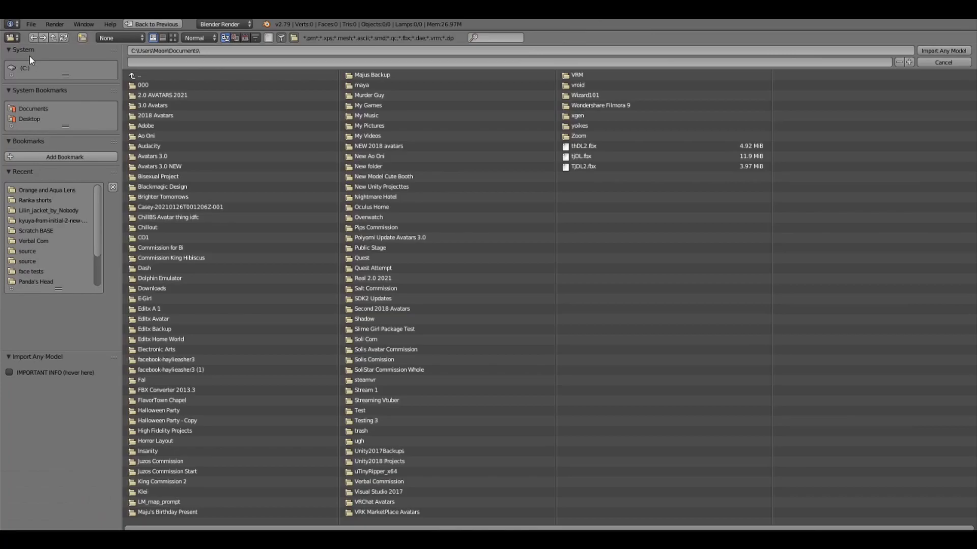
pyautogui.click(211, 51)
pyautogui.write('C:\\Users\\Moon\\Documents\\Pips Commission\\Assets\\')
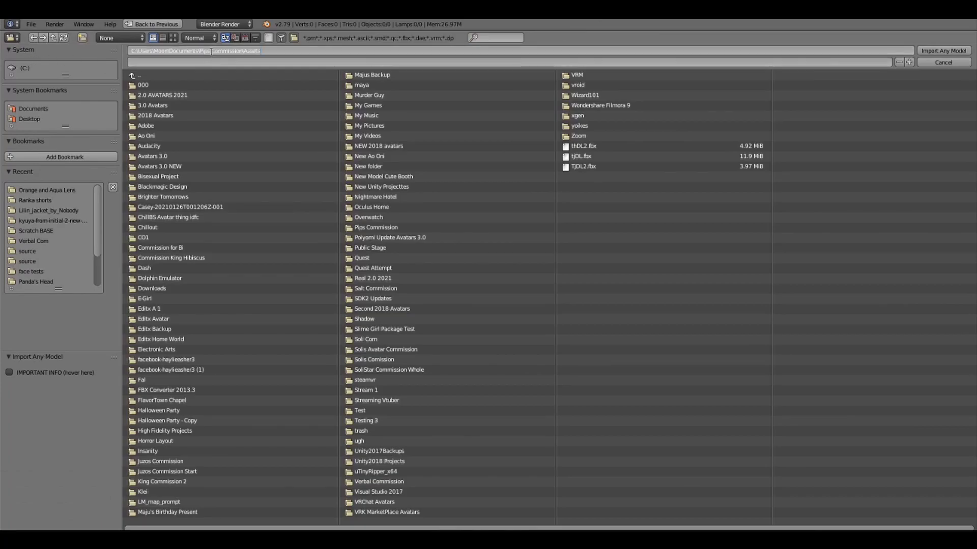
pyautogui.press('Return')
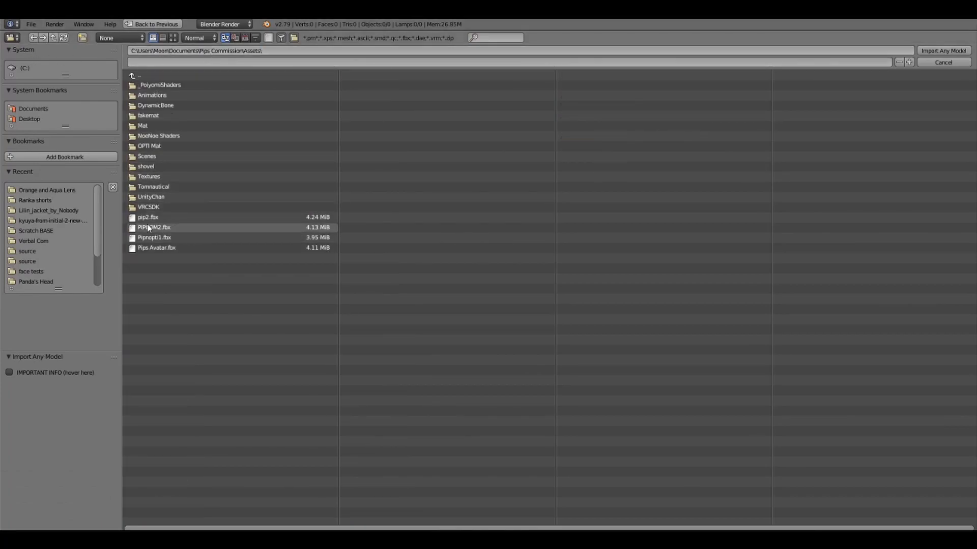
pyautogui.click(151, 239)
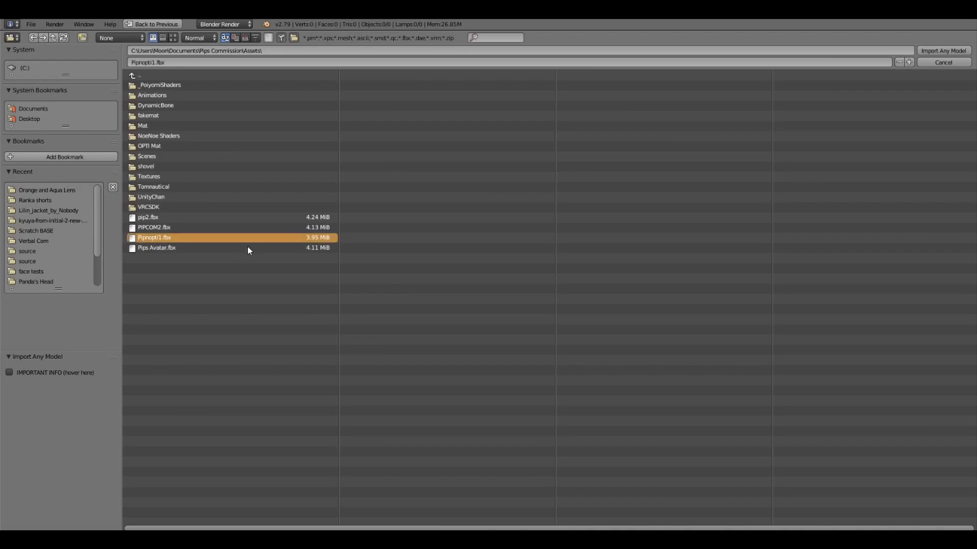
pyautogui.doubleClick(315, 241)
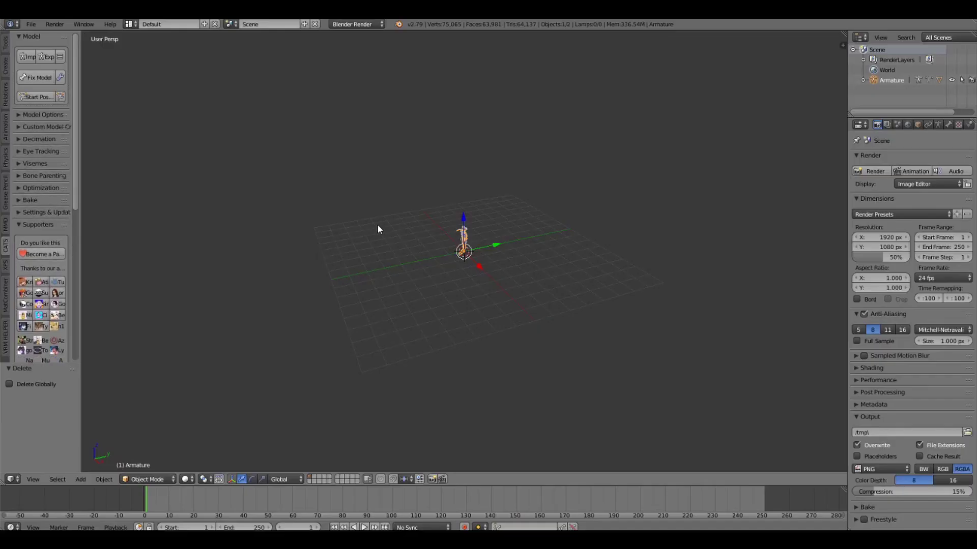
# Step: Hide the armature to check the imported model's textures up close, and undo the changes
pyautogui.moveTo(463, 205); pyautogui.dragTo(473, 201, button='middle')
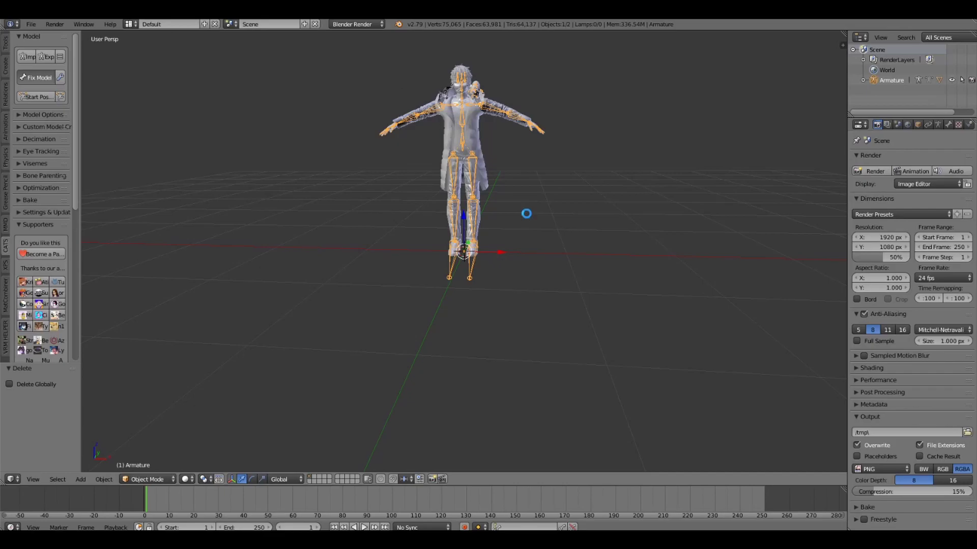
pyautogui.scroll(3, 526, 216)
pyautogui.press('h')
pyautogui.moveTo(523, 245)
pyautogui.mouseDown(button='middle')
pyautogui.moveTo(621, 212)
pyautogui.moveTo(504, 218)
pyautogui.moveTo(554, 251)
pyautogui.moveTo(510, 242)
pyautogui.mouseUp(button='middle')
pyautogui.moveTo(466, 197); pyautogui.dragTo(534, 195, button='right')
pyautogui.rightClick(529, 198)
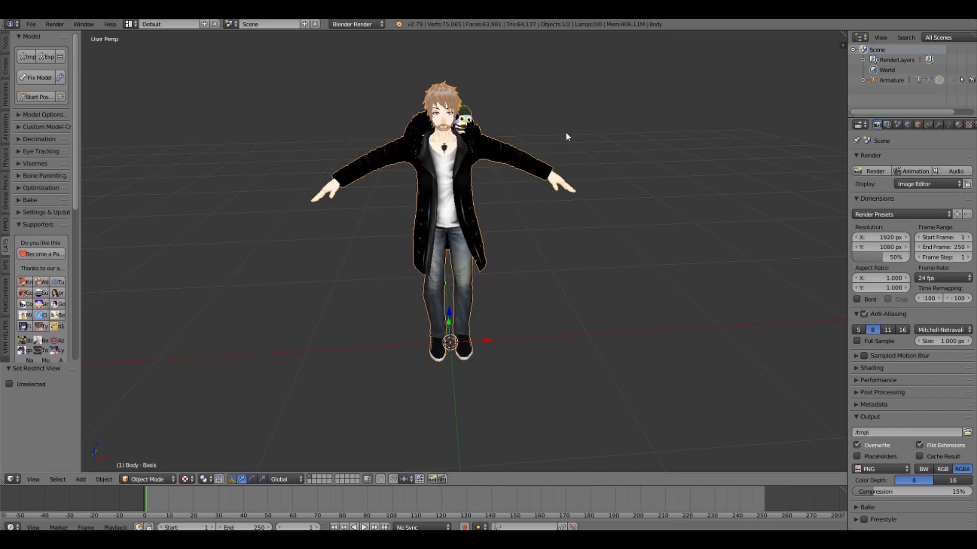
pyautogui.hotkey('ctrl', 'z')
pyautogui.hotkey('ctrl', 'z')
pyautogui.hotkey('ctrl', 'z')
pyautogui.hotkey('ctrl', 'z')
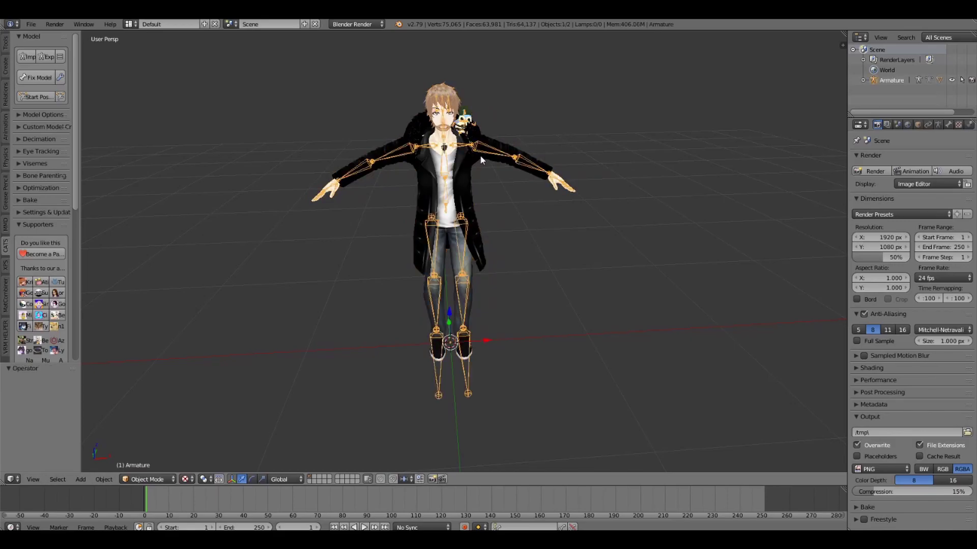
# Step: Switch to the Unity project's Assets folder and move the Pipnopti2 model copy out to the desktop
pyautogui.click(451, 539)
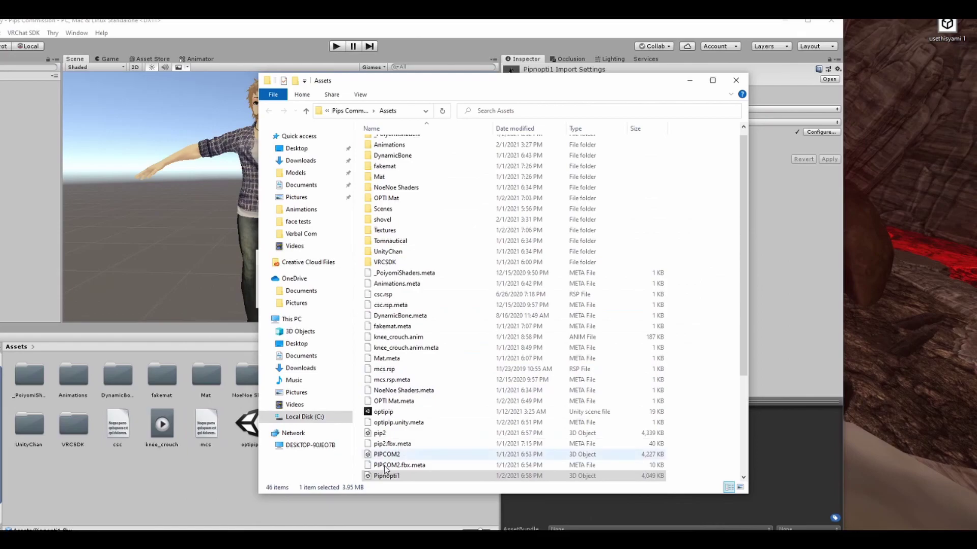
pyautogui.click(197, 489)
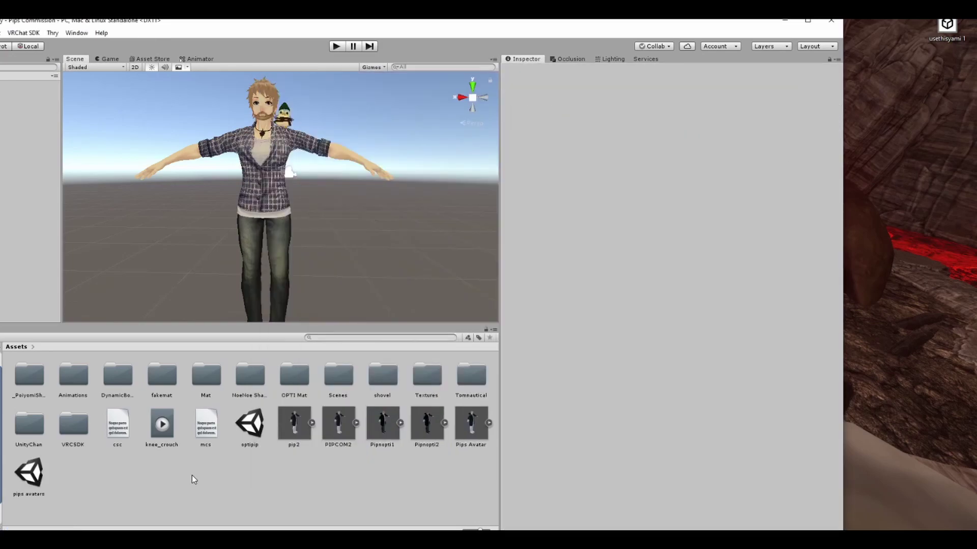
pyautogui.moveTo(427, 422); pyautogui.dragTo(950, 68)
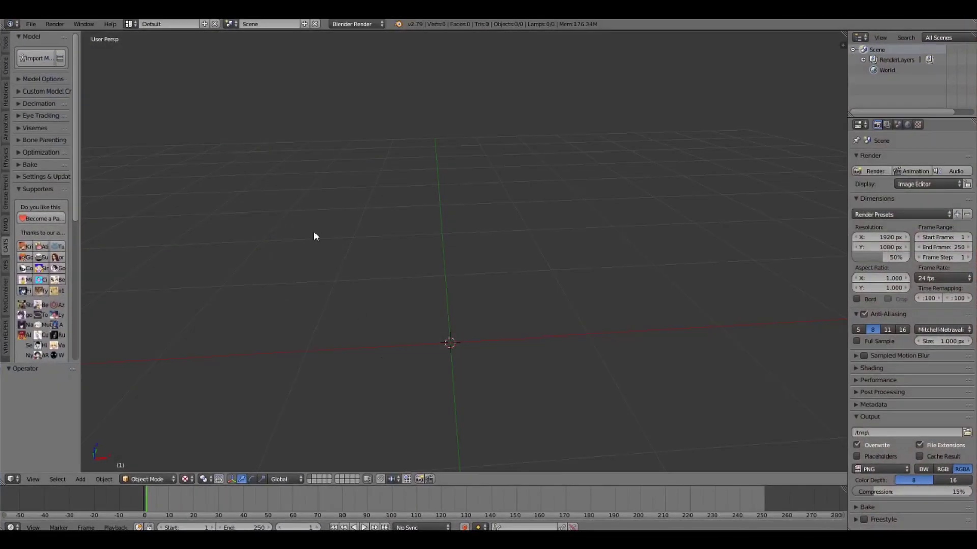
# Step: Import the model copy from the Desktop folder into Blender, run Fix Model on it and select the Body mesh
pyautogui.click(20, 57)
pyautogui.click(29, 118)
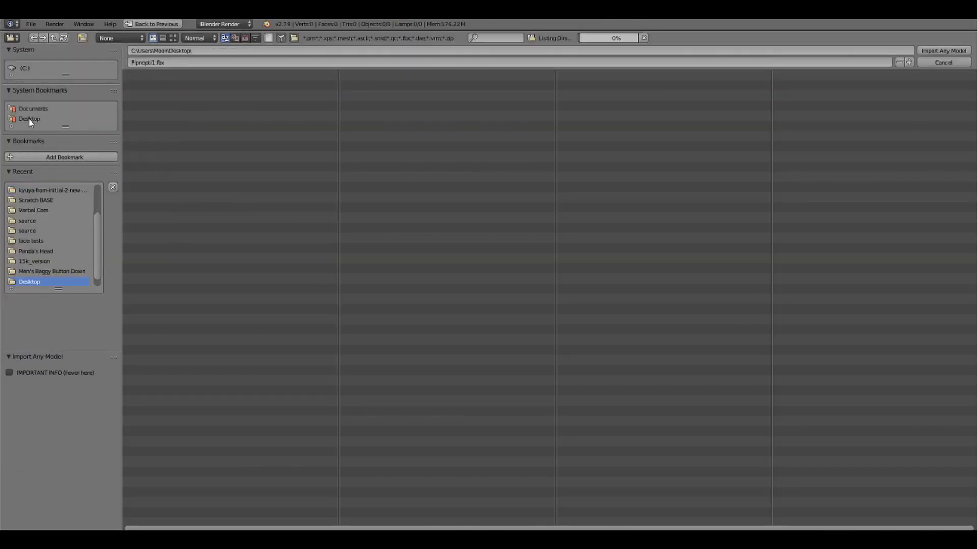
pyautogui.click(184, 96)
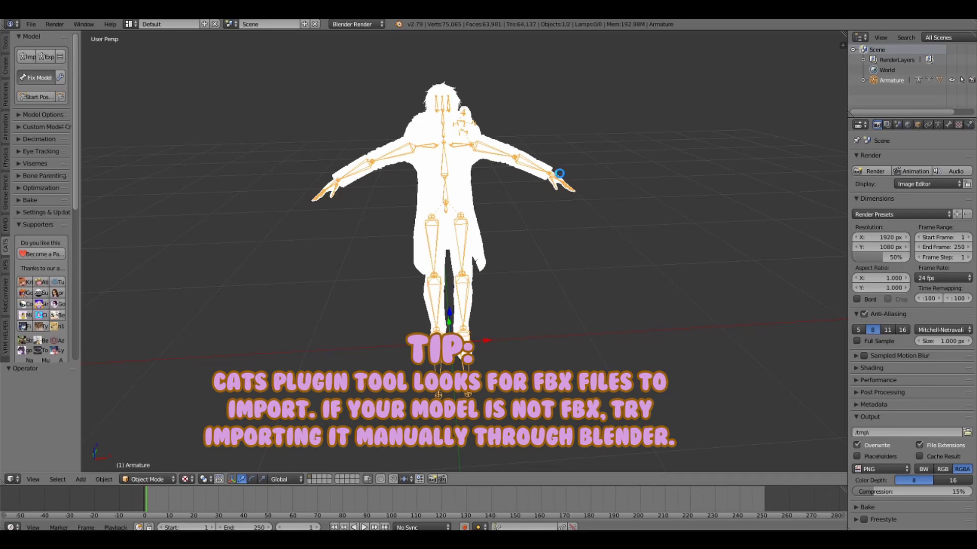
pyautogui.moveTo(504, 220); pyautogui.dragTo(496, 200, button='middle')
pyautogui.rightClick(497, 200)
pyautogui.press('g')
pyautogui.rightClick(499, 227)
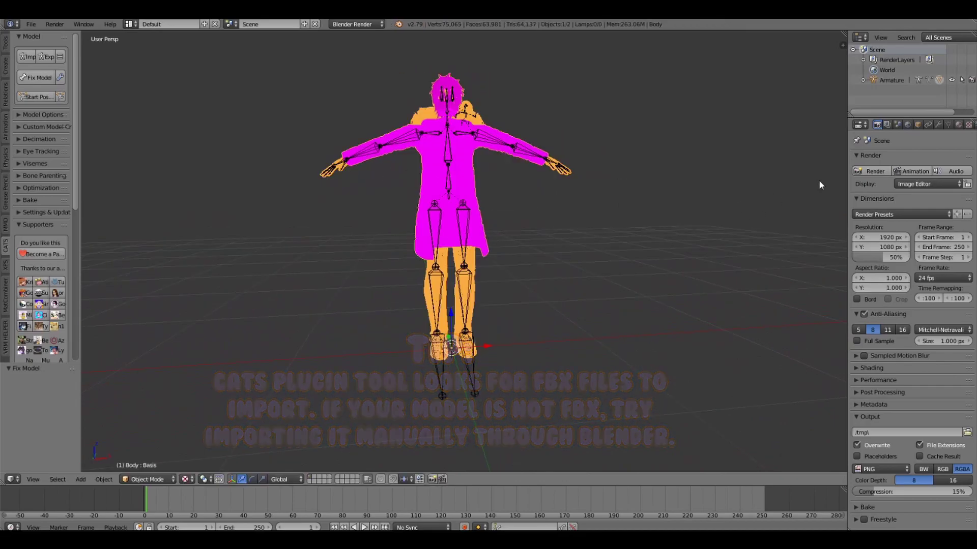
# Step: Show the Body mesh's material list and widen the properties area
pyautogui.click(959, 125)
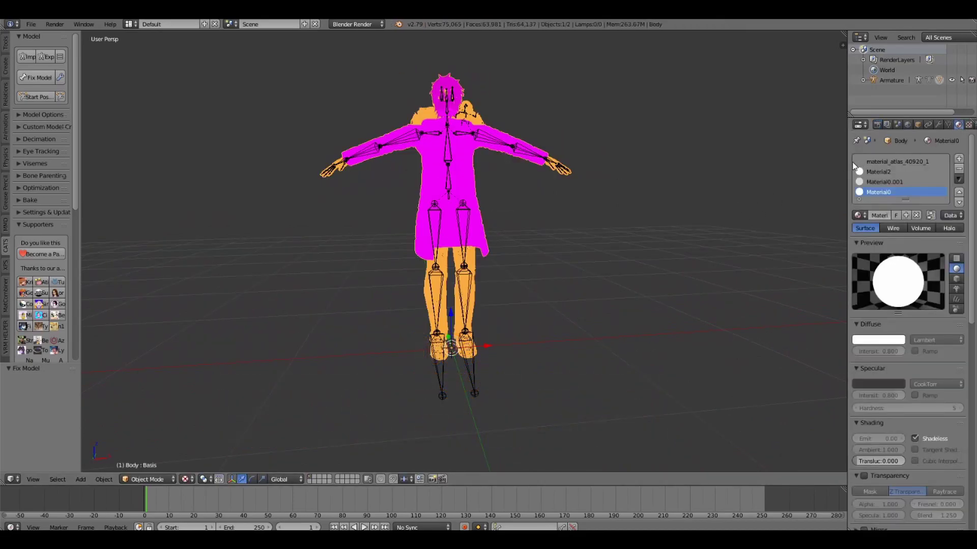
pyautogui.moveTo(848, 167); pyautogui.dragTo(692, 173)
pyautogui.scroll(-1, 744, 171)
pyautogui.scroll(1, 744, 172)
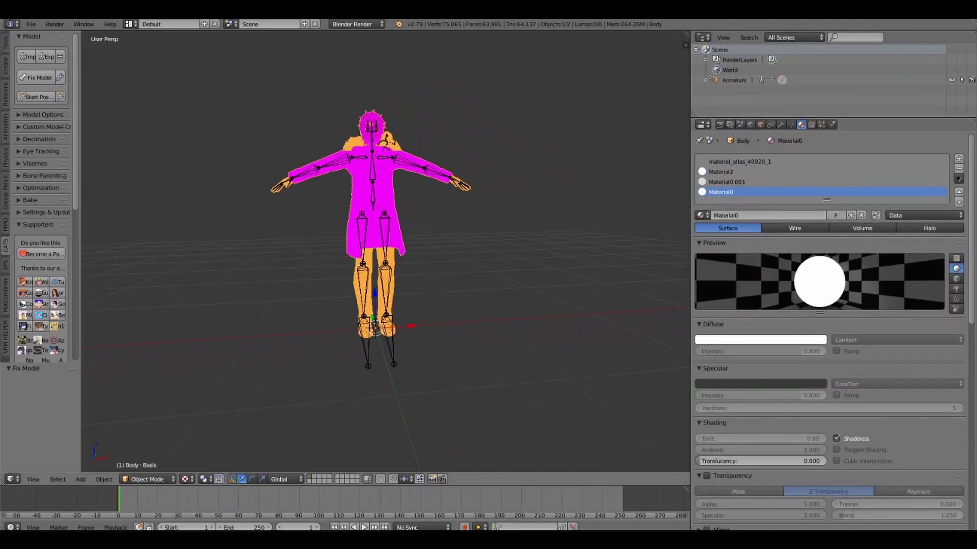
# Step: Switch to Unity and look through the Mat and Textures folders for the model's textures
pyautogui.hotkey('alt', 'Tab')
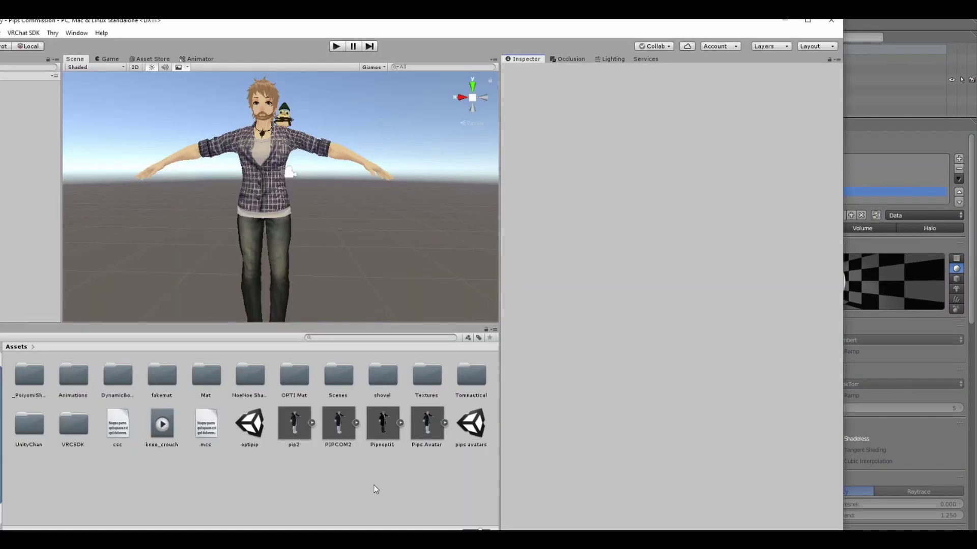
pyautogui.doubleClick(205, 376)
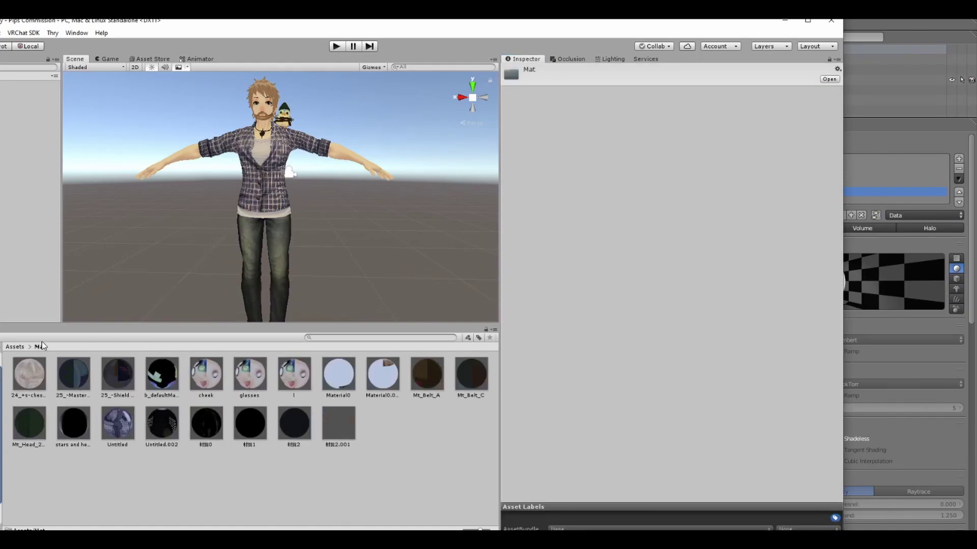
pyautogui.click(13, 346)
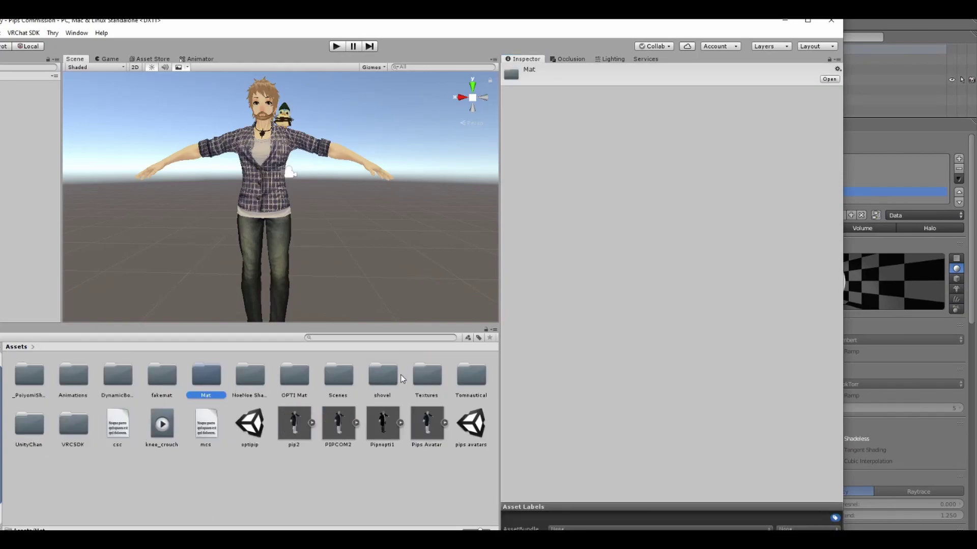
pyautogui.doubleClick(427, 375)
pyautogui.scroll(-5, 295, 438)
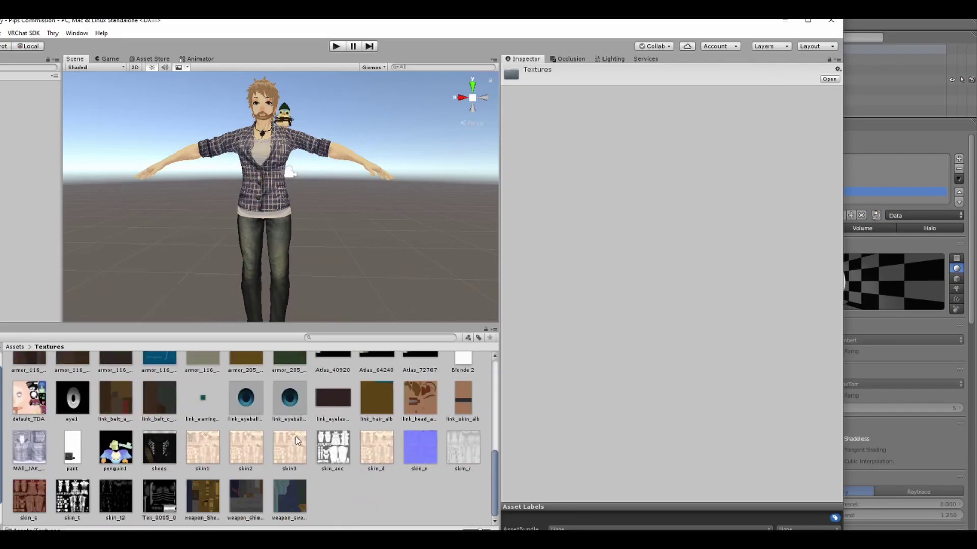